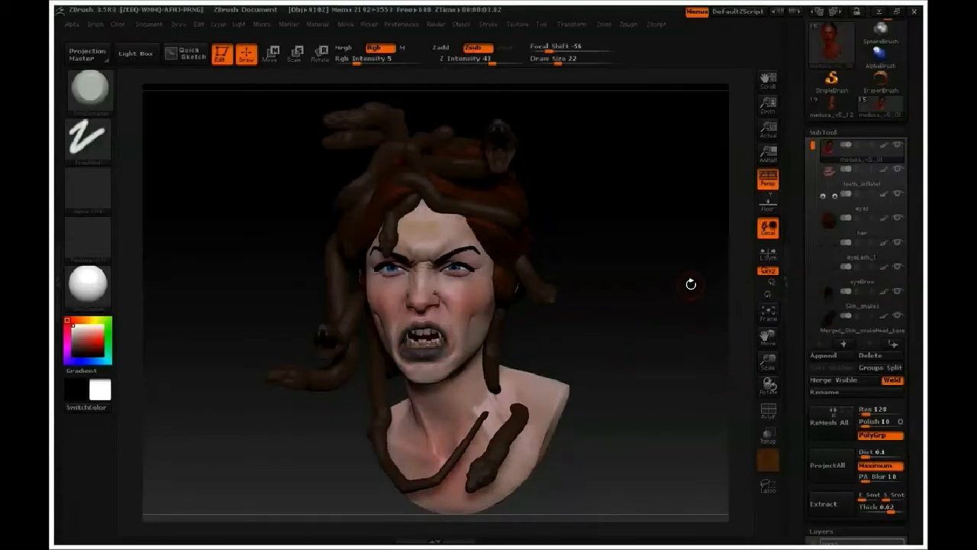
# Choose the Standard sculpting brush and enlarge its draw size to 110
pyautogui.click(91, 106)
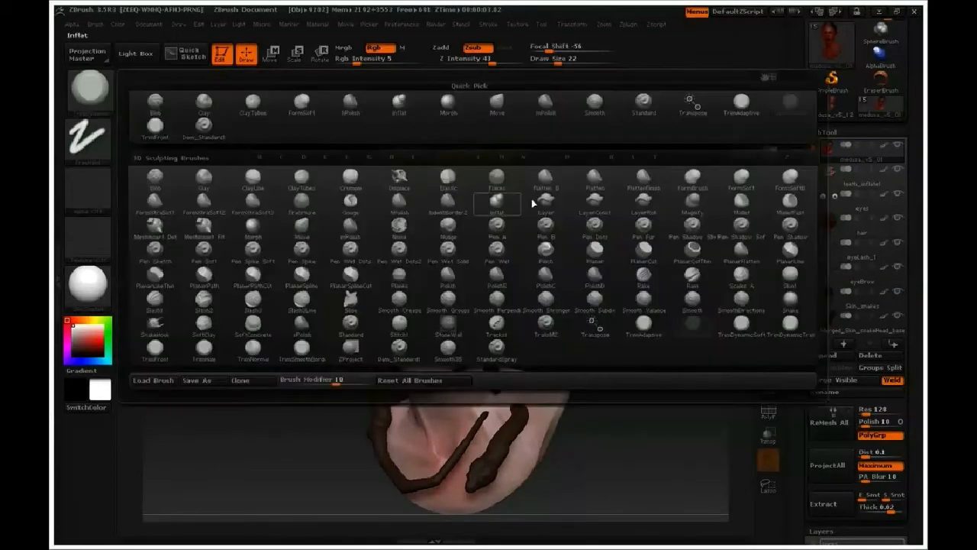
pyautogui.click(356, 324)
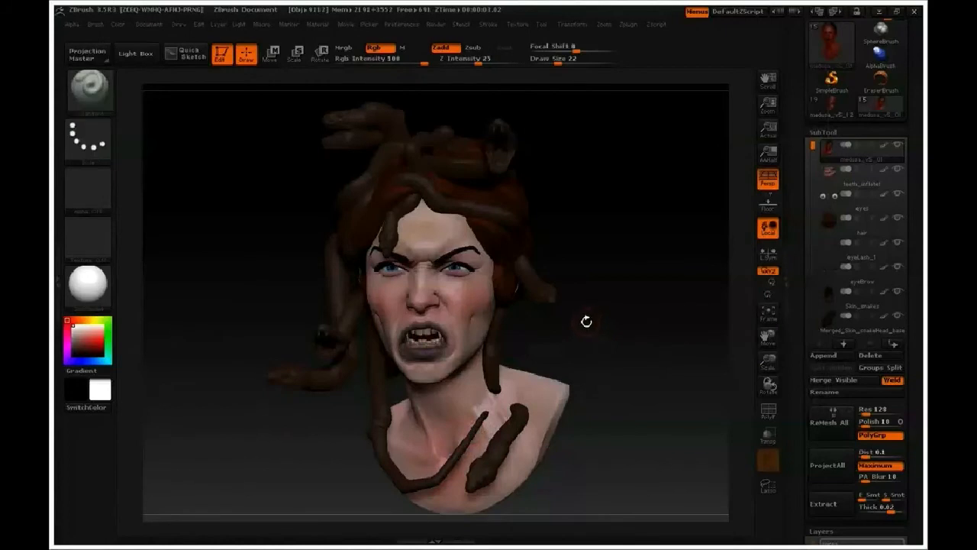
pyautogui.press('s')
pyautogui.moveTo(403, 325); pyautogui.dragTo(434, 325)
pyautogui.moveTo(881, 154)
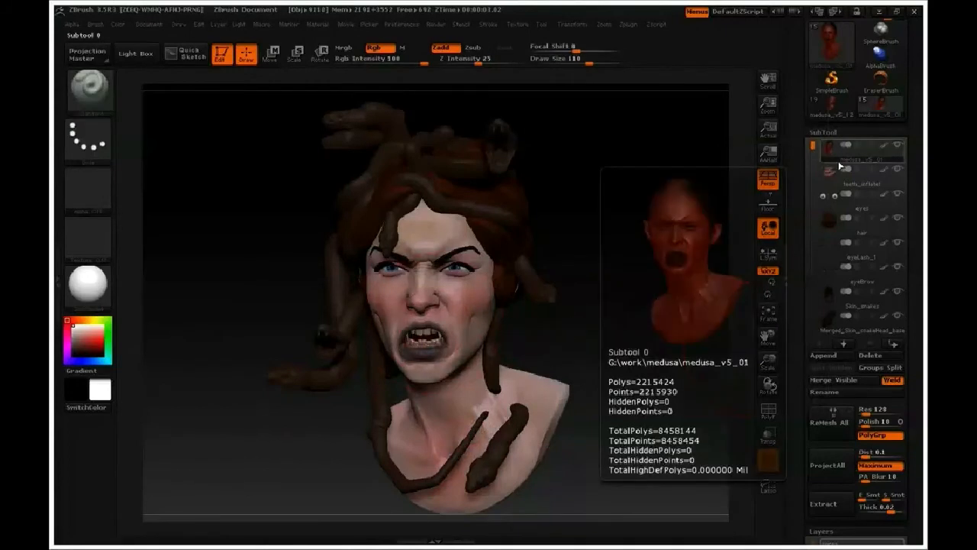
# Switch the head's material to MatCap Gray for judging the sculpted facial surface
pyautogui.click(88, 284)
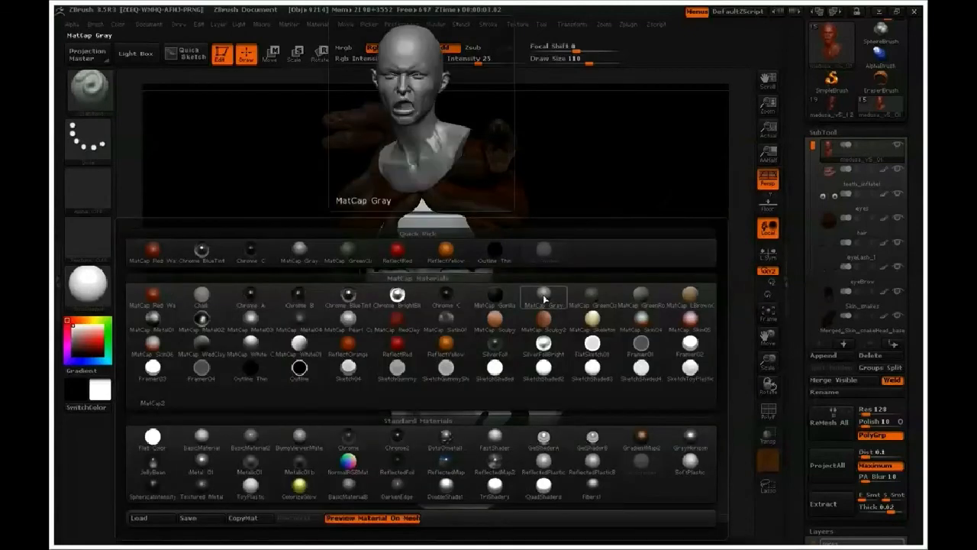
pyautogui.click(544, 298)
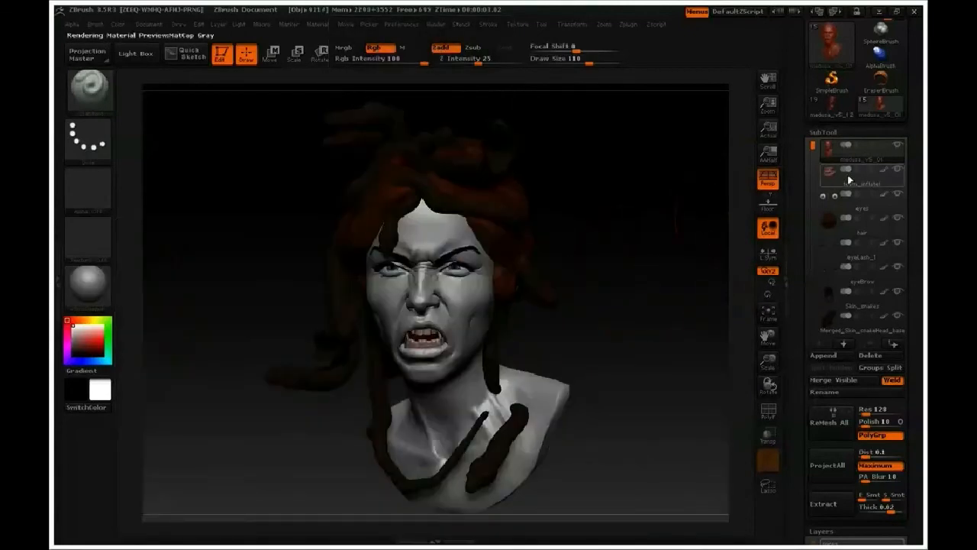
pyautogui.moveTo(643, 237); pyautogui.dragTo(658, 235)
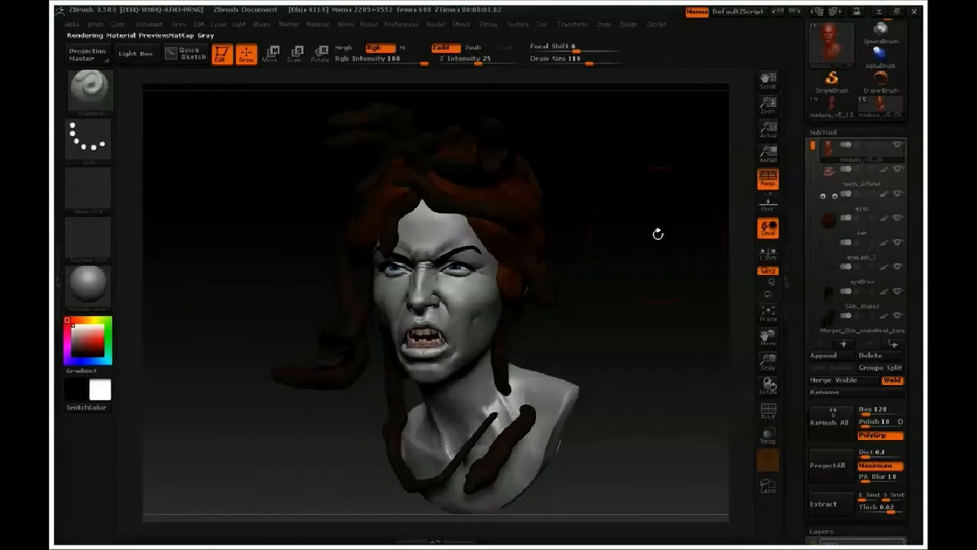
pyautogui.moveTo(685, 267)
pyautogui.keyDown('alt'); pyautogui.mouseDown()
pyautogui.moveTo(710, 323)
pyautogui.moveTo(714, 374)
pyautogui.mouseUp(); pyautogui.keyUp('alt')
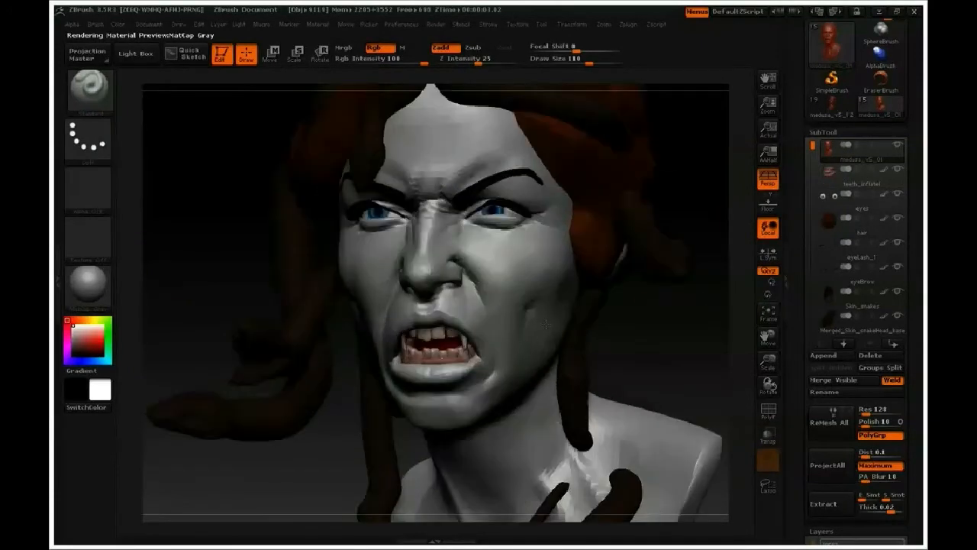
pyautogui.keyDown('alt'); pyautogui.moveTo(539, 331); pyautogui.dragTo(630, 311); pyautogui.keyUp('alt')
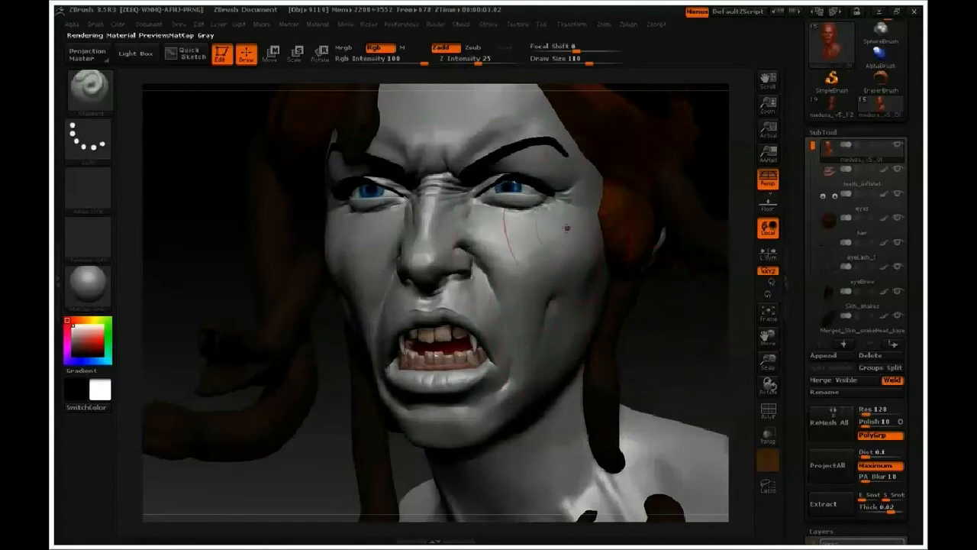
pyautogui.moveTo(696, 341); pyautogui.dragTo(671, 336)
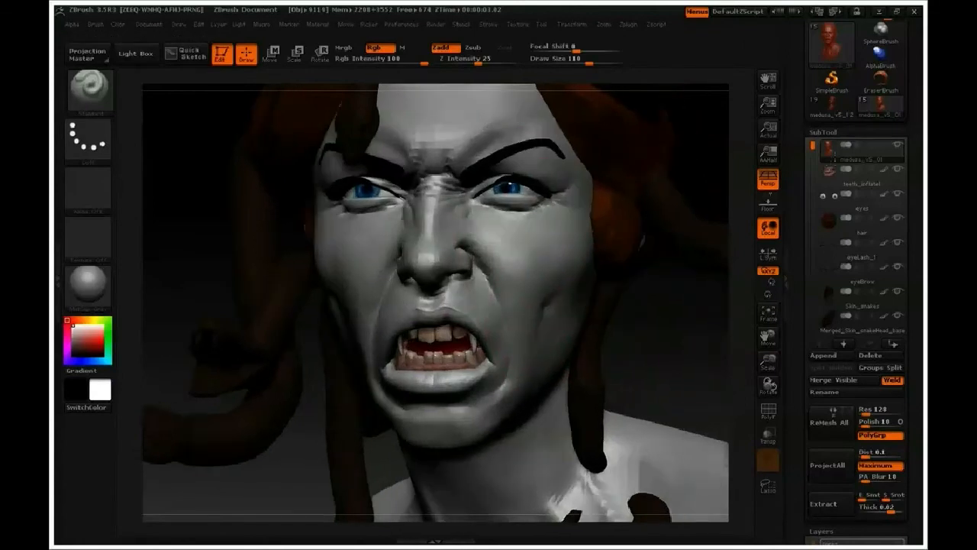
pyautogui.moveTo(828, 156)
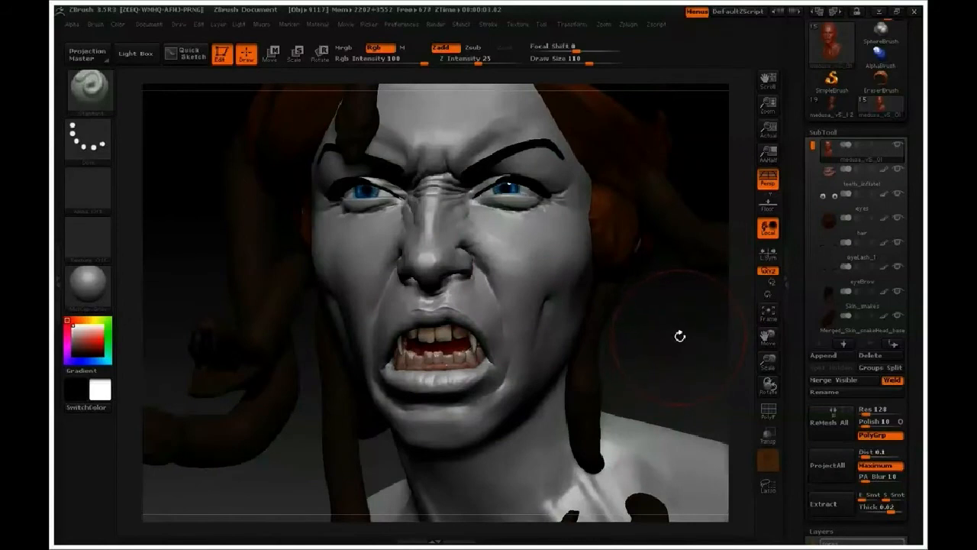
pyautogui.moveTo(659, 355); pyautogui.dragTo(678, 358)
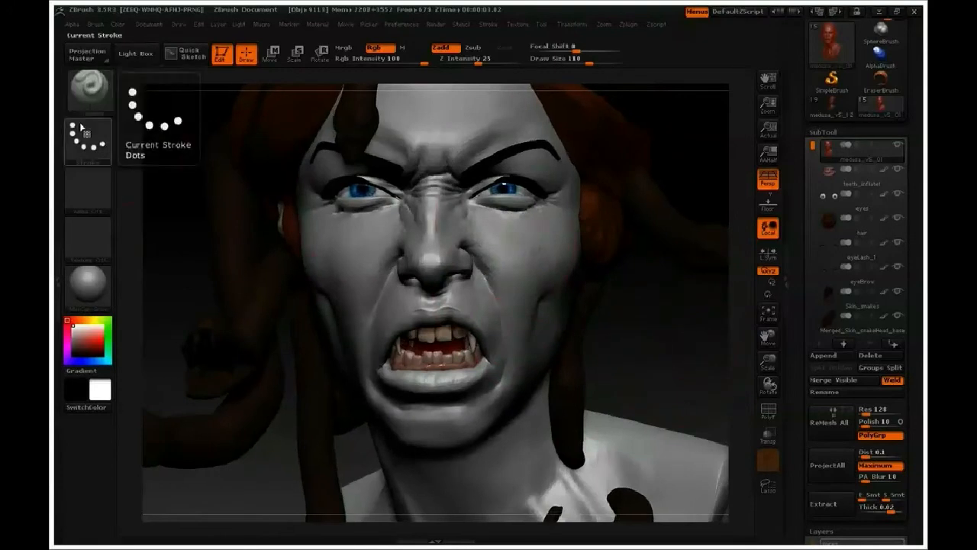
# Import the custom skin alphas: pores, crosshatch, long pores, lots o pores, neck bumps, cells and eyes_bottom
pyautogui.click(102, 213)
pyautogui.click(76, 203)
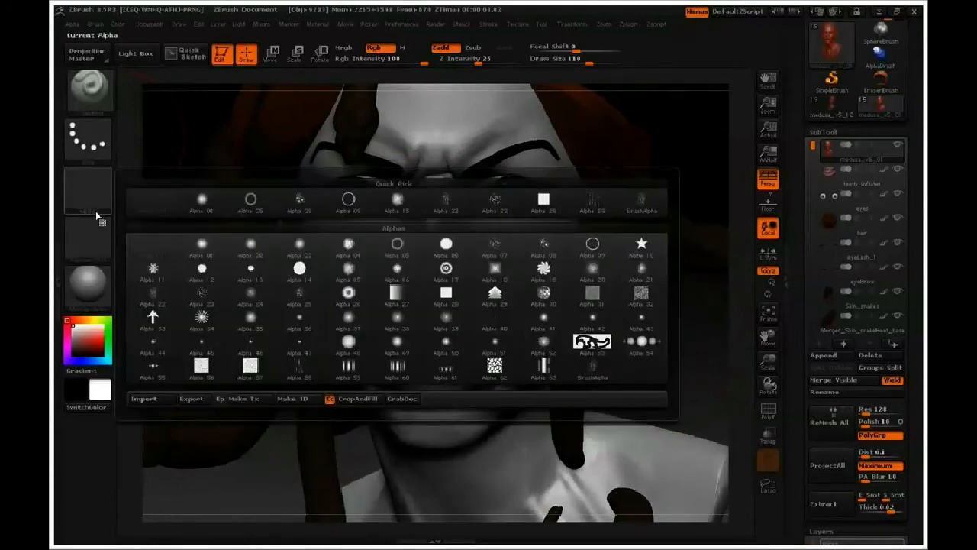
pyautogui.click(152, 400)
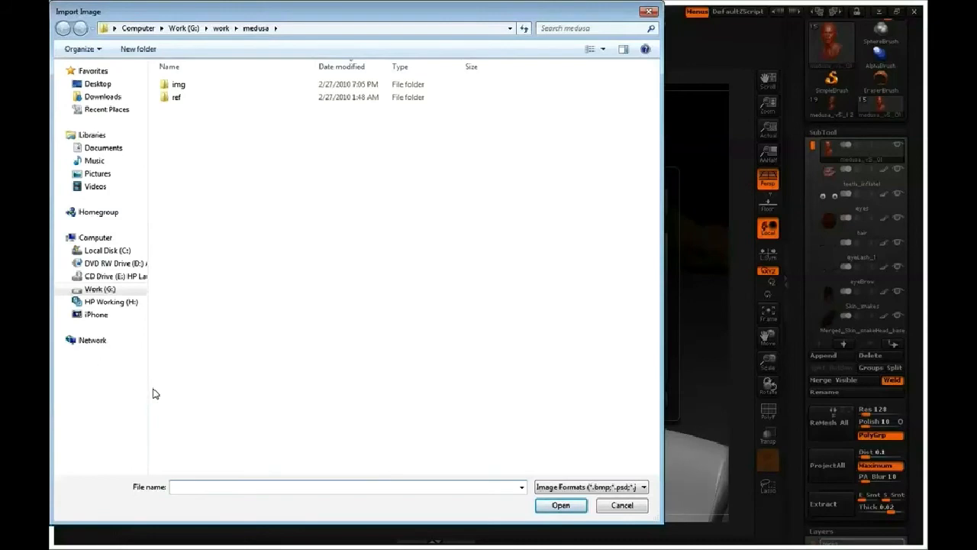
pyautogui.press('Escape')
# Compare the imported skin alphas and assign the pores alpha to the brush
pyautogui.click(89, 191)
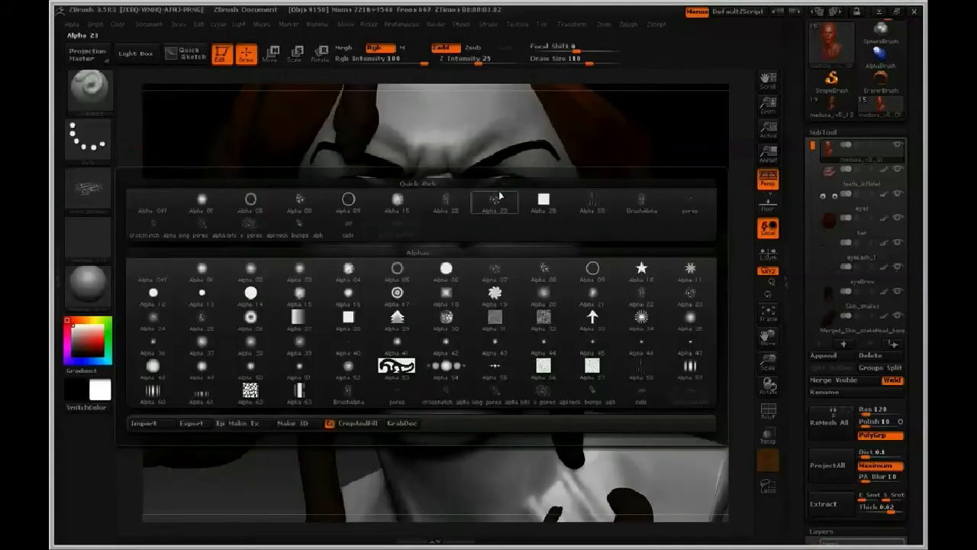
pyautogui.moveTo(645, 214)
pyautogui.moveTo(677, 207)
pyautogui.moveTo(400, 235)
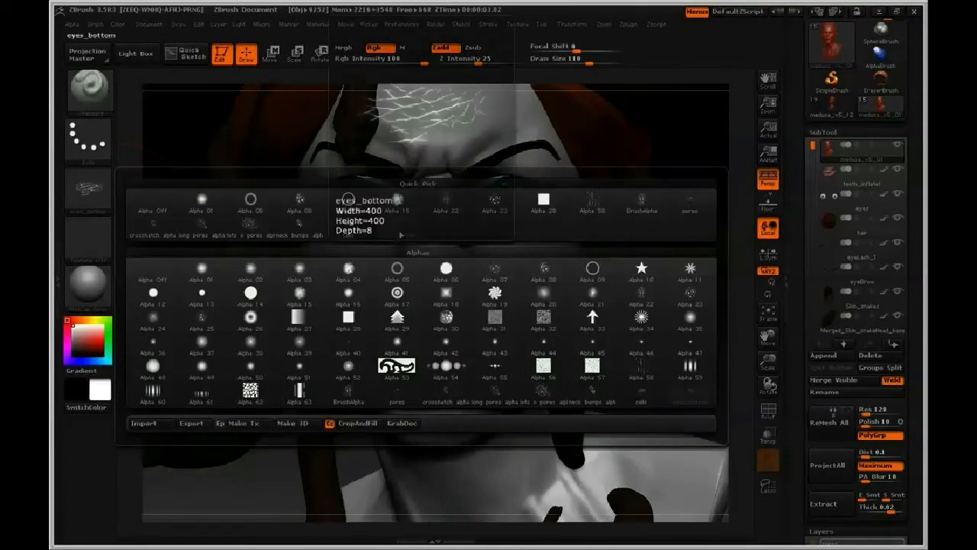
pyautogui.moveTo(350, 237)
pyautogui.moveTo(300, 235)
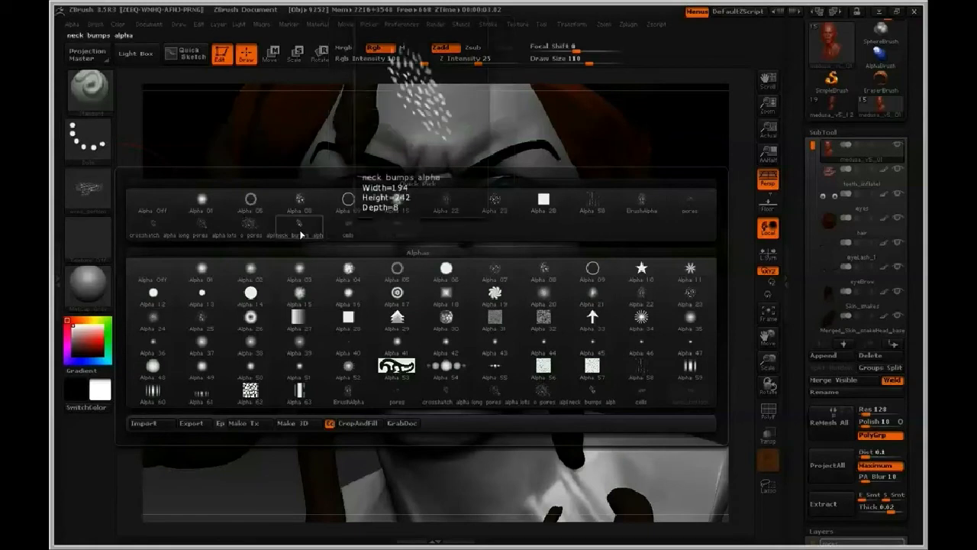
pyautogui.moveTo(260, 232)
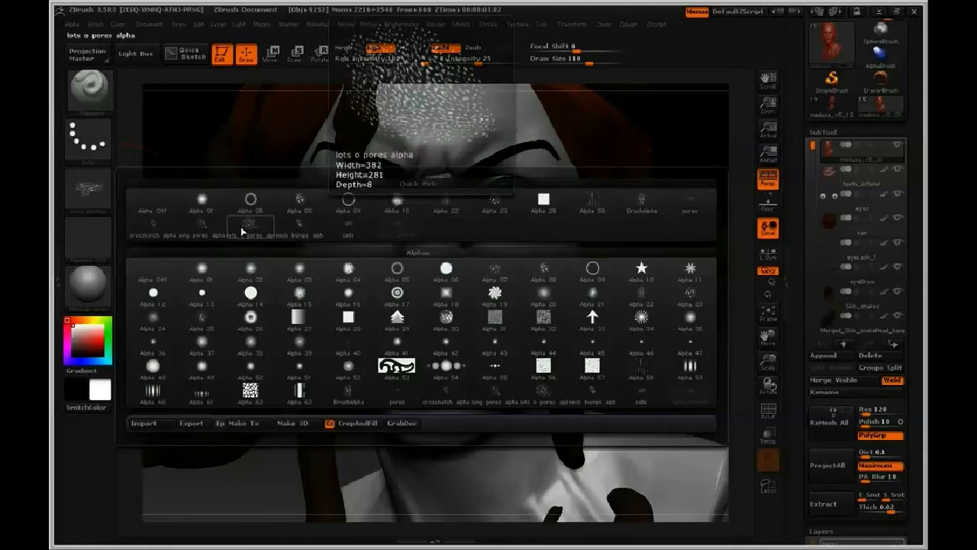
pyautogui.moveTo(204, 229)
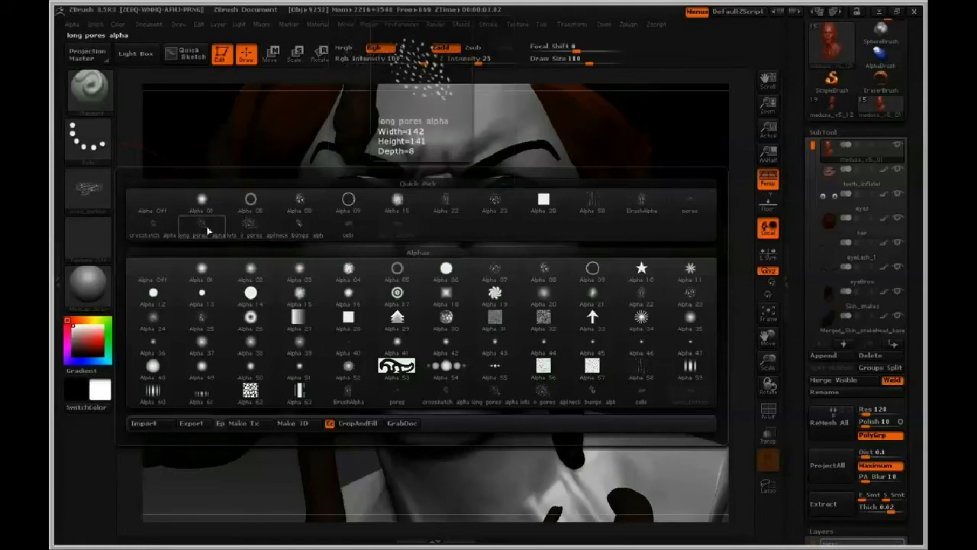
pyautogui.moveTo(152, 234)
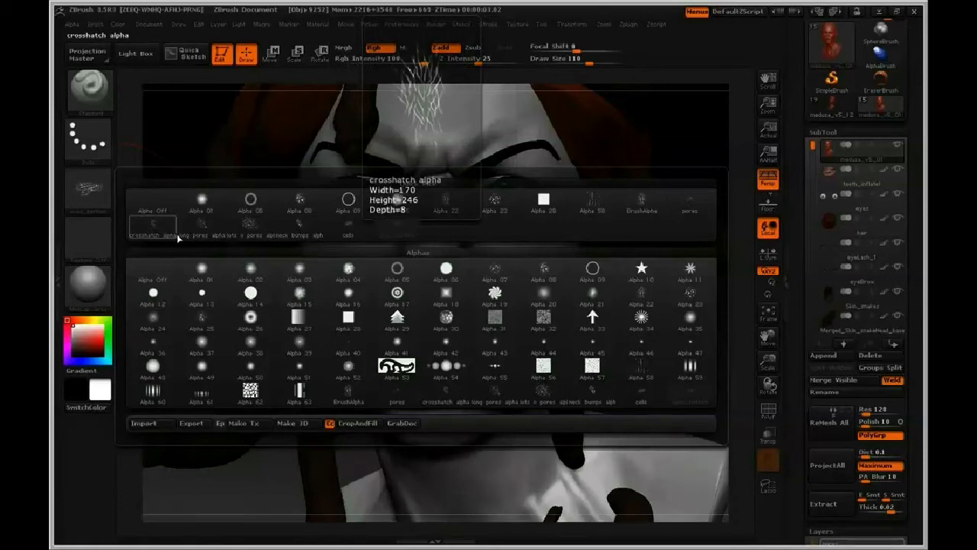
pyautogui.click(685, 208)
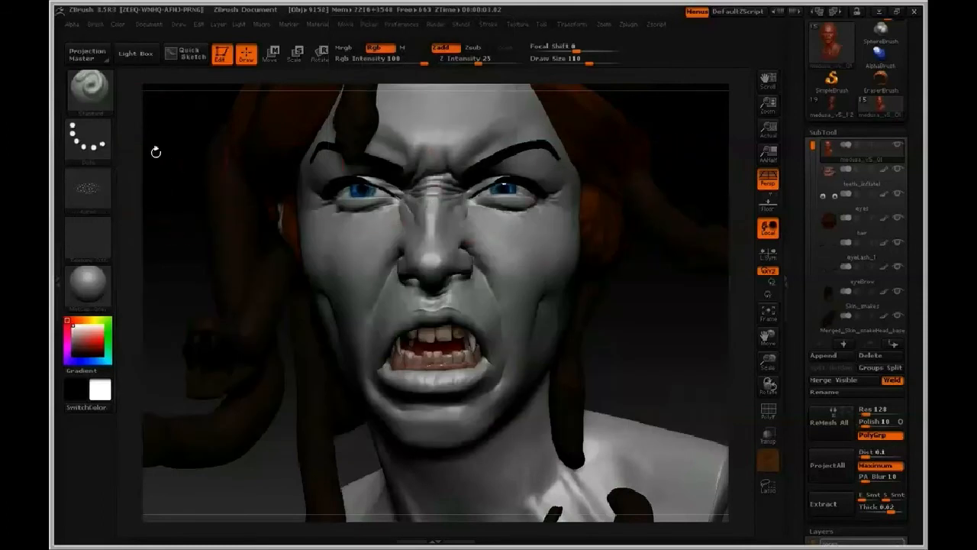
# Give the brush a spray stroke and turn off Rgb so that it paints no color
pyautogui.click(106, 143)
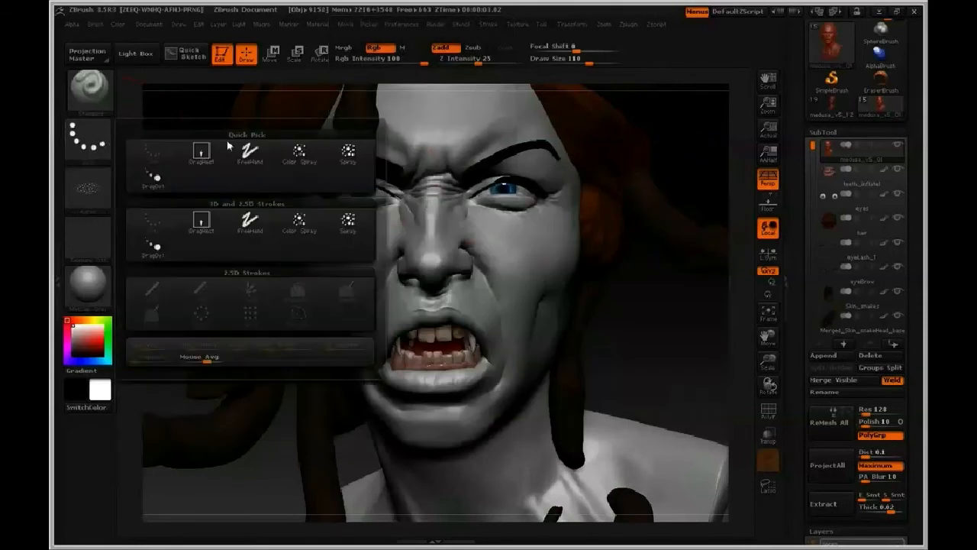
pyautogui.click(308, 155)
pyautogui.click(377, 50)
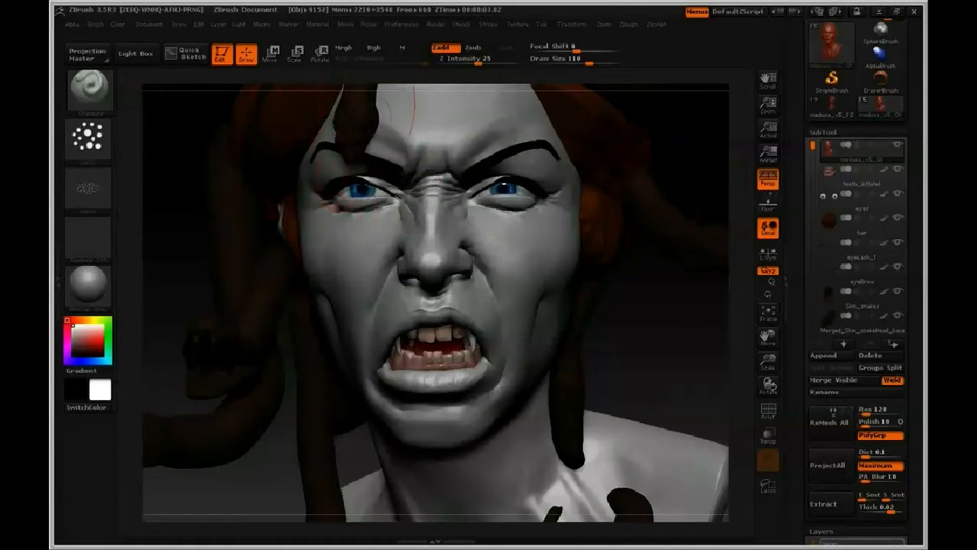
# Show only the head, teeth and eyes, keeping the hair, eyelash, eyebrow and snake subtools hidden
pyautogui.keyDown('shift'); pyautogui.click(897, 147); pyautogui.keyUp('shift')
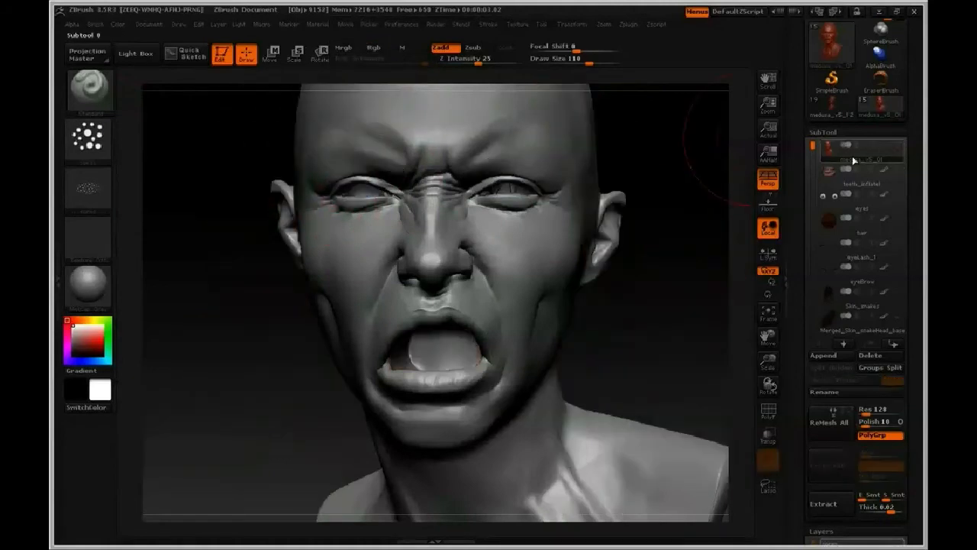
pyautogui.click(899, 169)
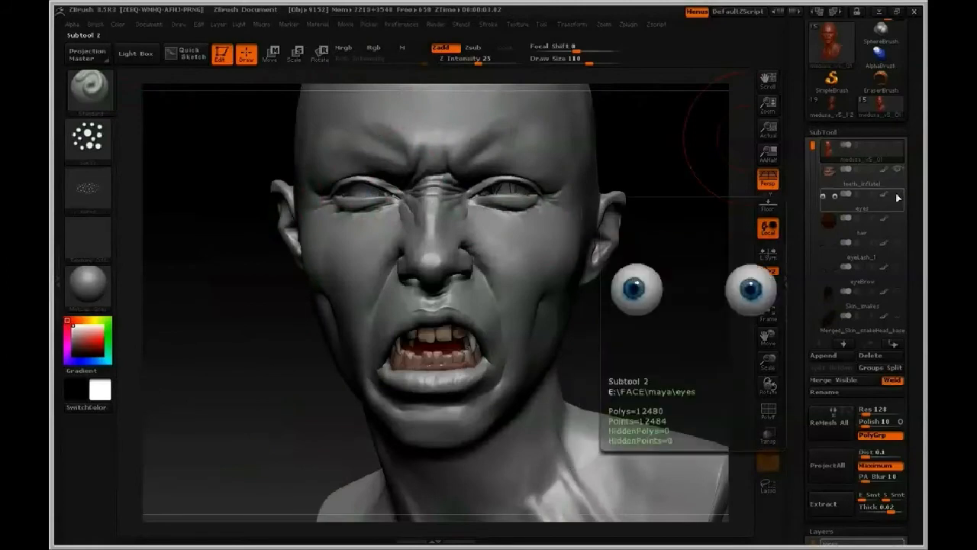
pyautogui.click(899, 195)
pyautogui.click(898, 243)
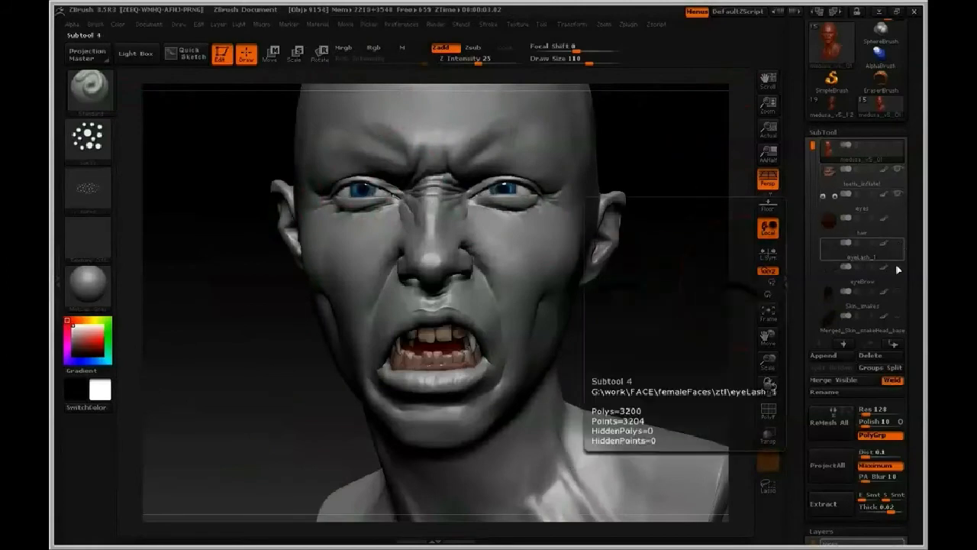
pyautogui.click(898, 267)
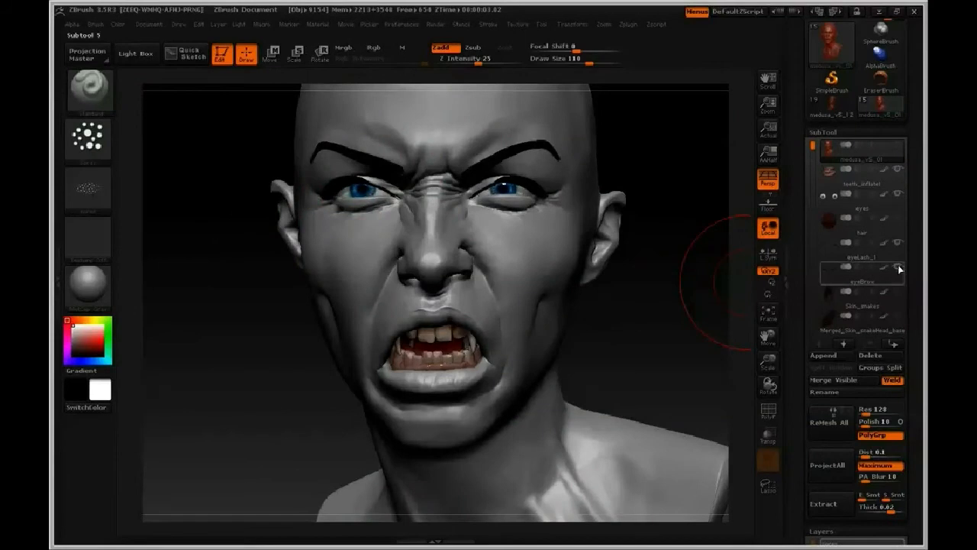
pyautogui.click(899, 267)
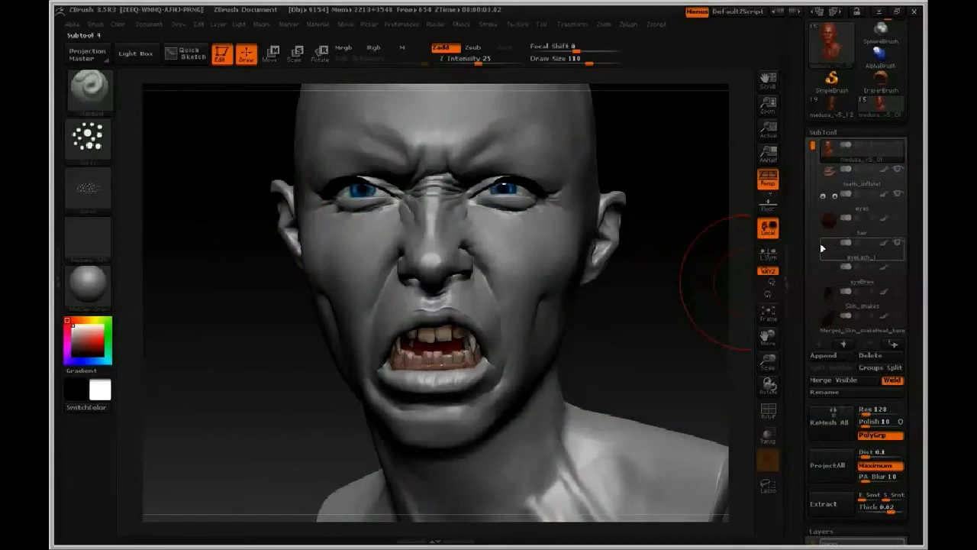
pyautogui.click(899, 245)
# Try spraying the pores alpha over the cheek at Z Intensity 25, and undo the stroke
pyautogui.keyDown('alt'); pyautogui.moveTo(685, 270); pyautogui.dragTo(593, 281); pyautogui.keyUp('alt')
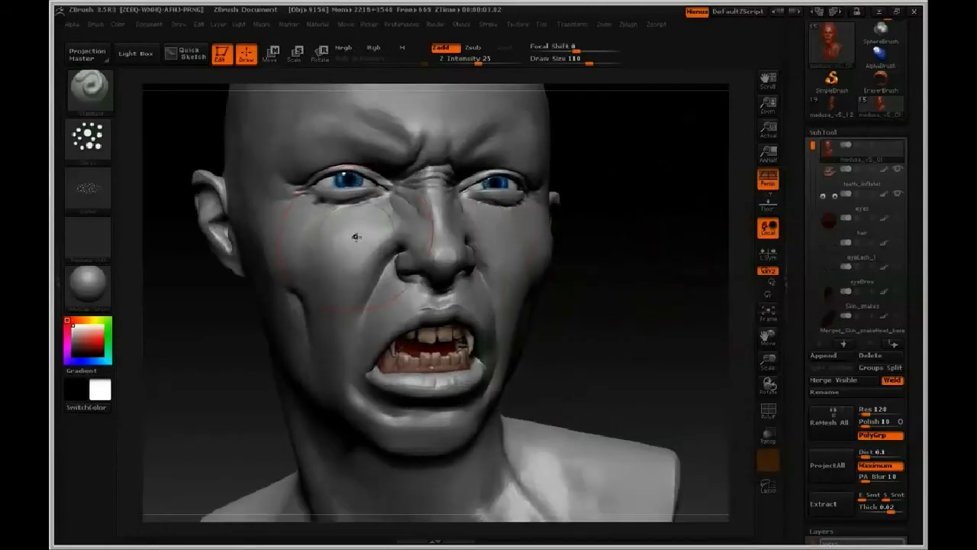
pyautogui.moveTo(353, 238)
pyautogui.mouseDown()
pyautogui.moveTo(359, 251)
pyautogui.moveTo(313, 344)
pyautogui.moveTo(297, 313)
pyautogui.mouseUp()
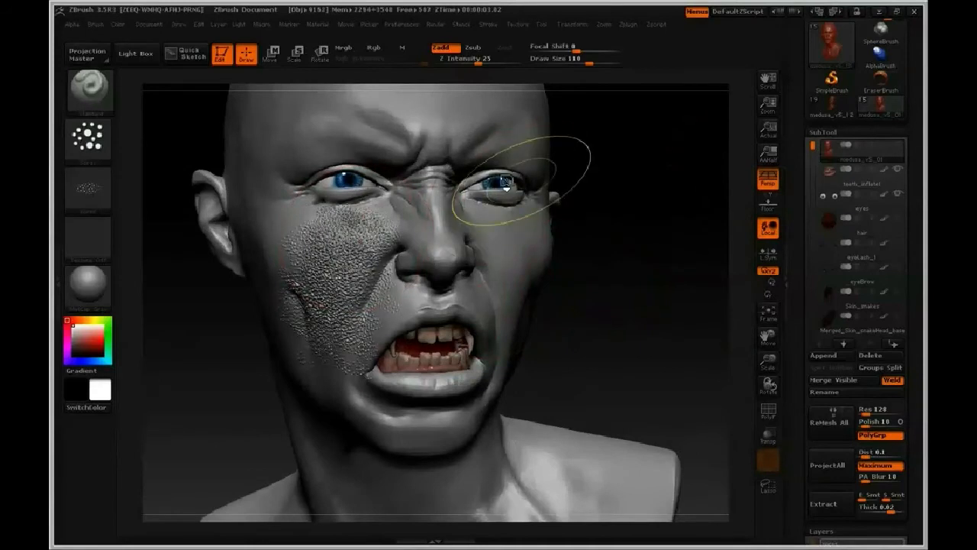
pyautogui.hotkey('ctrl', 'z')
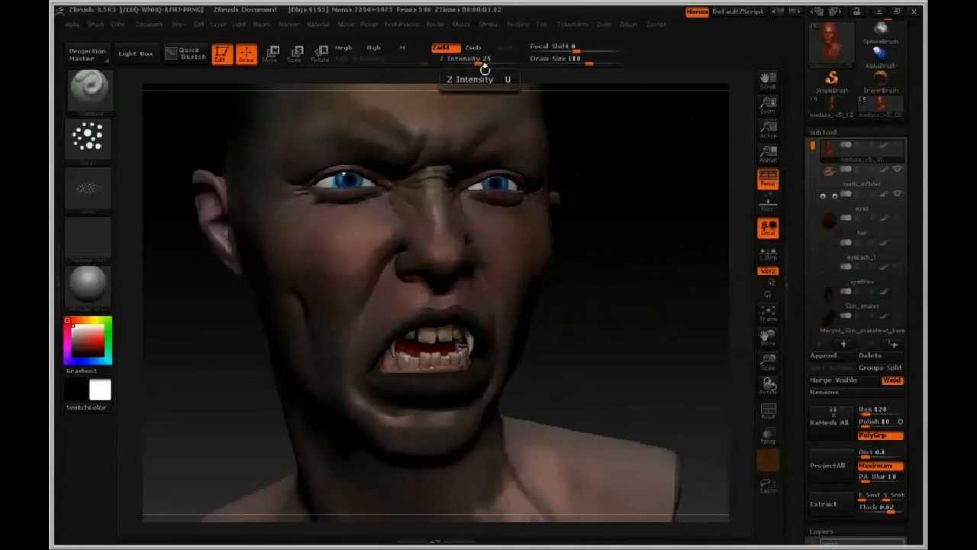
# Turn off the head's polypaint display and Zadd, and lower the brush's Z Intensity to 1
pyautogui.click(882, 146)
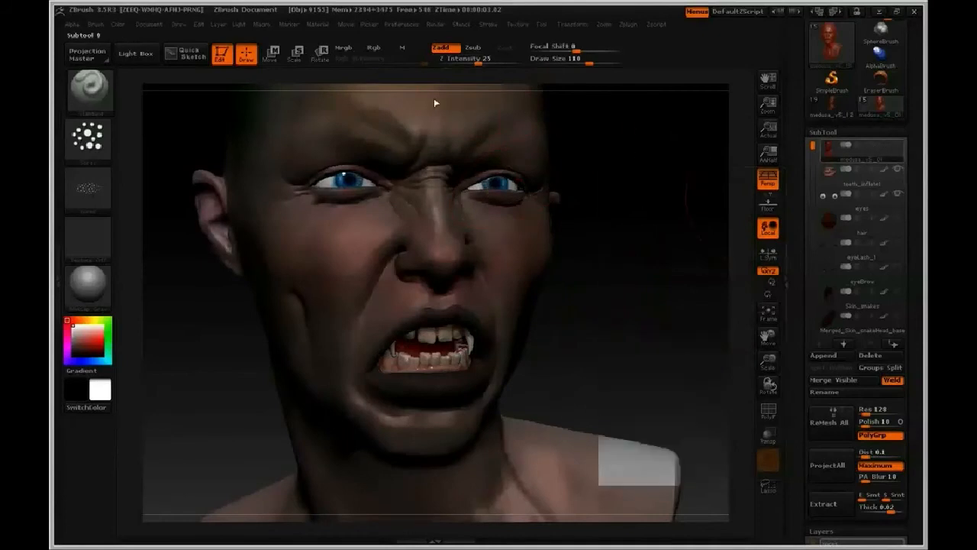
pyautogui.click(444, 47)
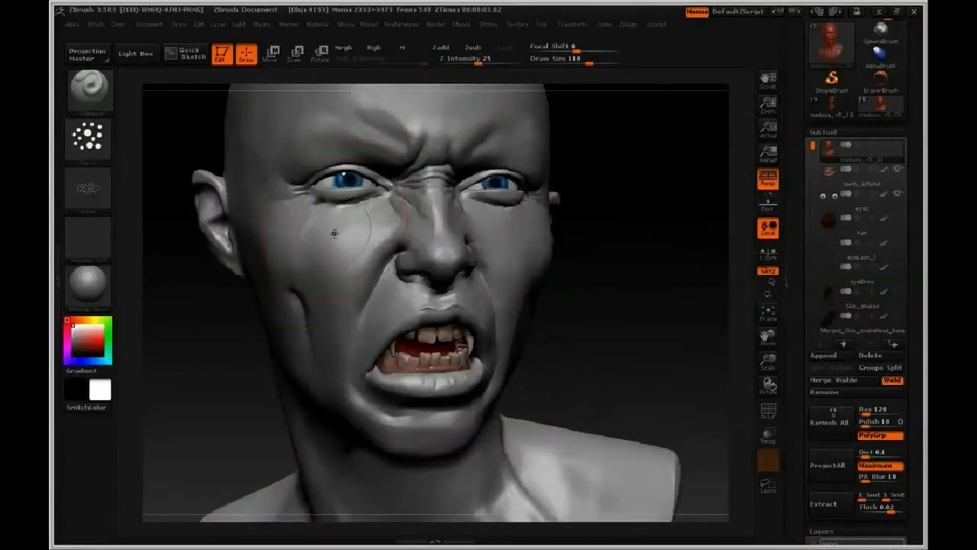
pyautogui.moveTo(478, 61); pyautogui.dragTo(453, 59)
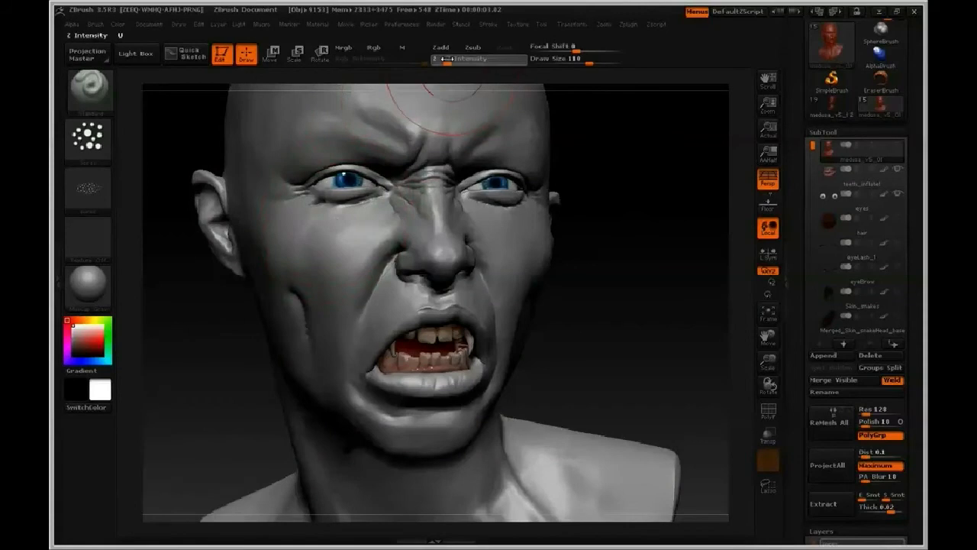
pyautogui.moveTo(628, 323); pyautogui.dragTo(751, 325)
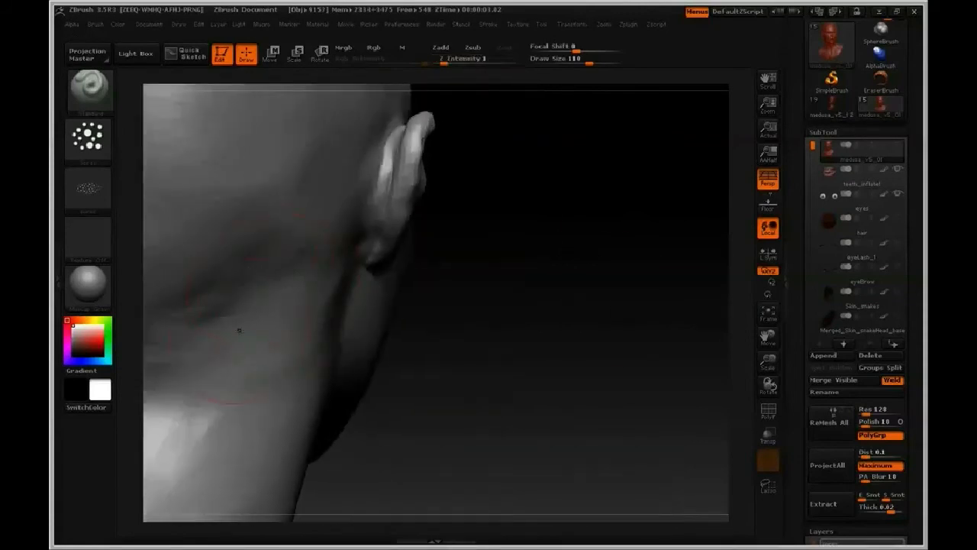
pyautogui.moveTo(541, 293); pyautogui.dragTo(500, 275)
pyautogui.moveTo(584, 285)
pyautogui.mouseDown()
pyautogui.moveTo(538, 283)
pyautogui.moveTo(704, 318)
pyautogui.moveTo(643, 327)
pyautogui.mouseUp()
pyautogui.keyDown('alt'); pyautogui.moveTo(725, 358); pyautogui.dragTo(682, 287); pyautogui.keyUp('alt')
pyautogui.moveTo(708, 329); pyautogui.dragTo(661, 328)
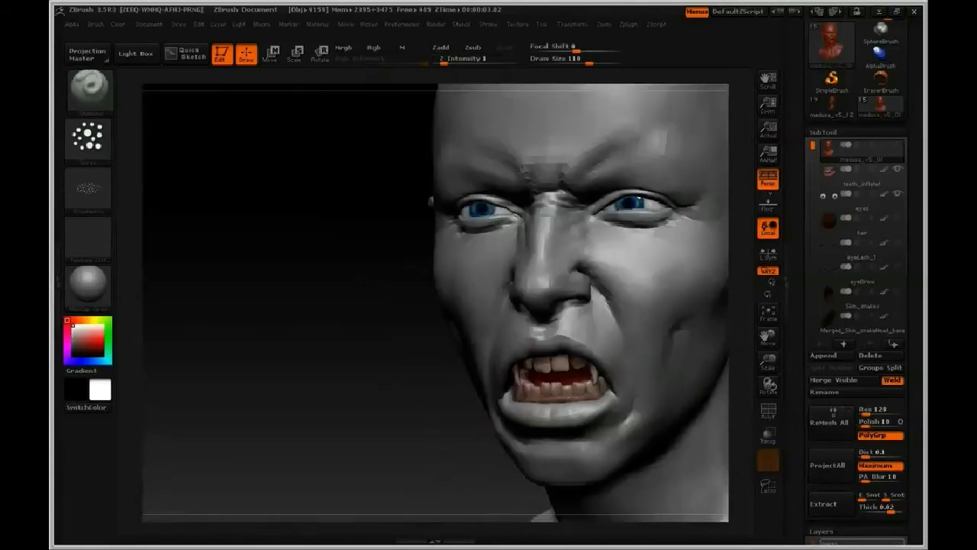
# Set the brush to Zsub with a Z Intensity of 17
pyautogui.click(472, 58)
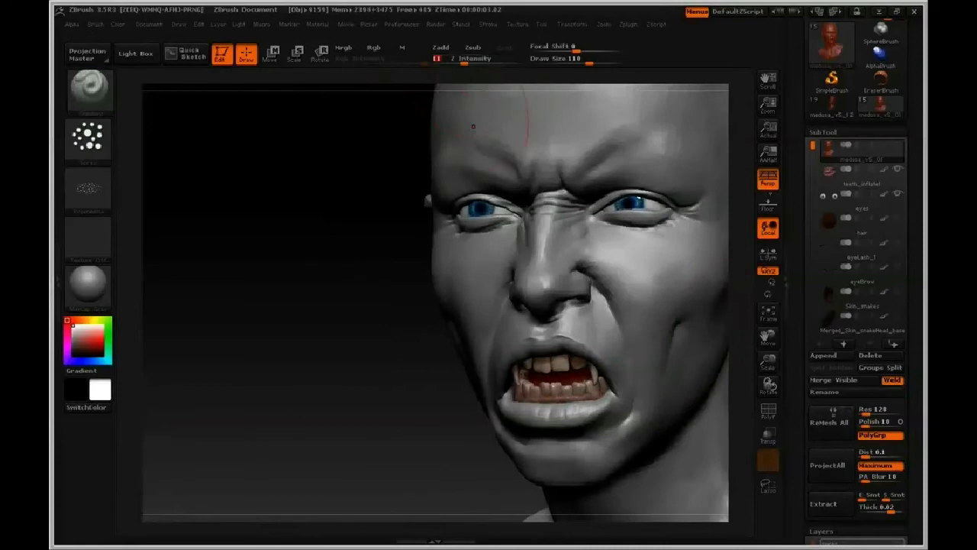
pyautogui.moveTo(350, 294); pyautogui.dragTo(168, 308)
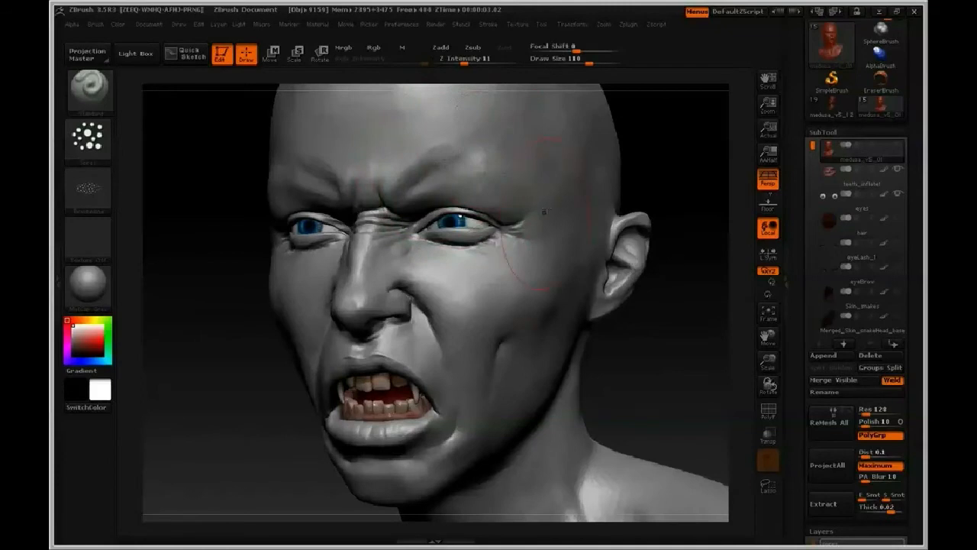
pyautogui.click(478, 59)
pyautogui.click(465, 60)
pyautogui.click(470, 61)
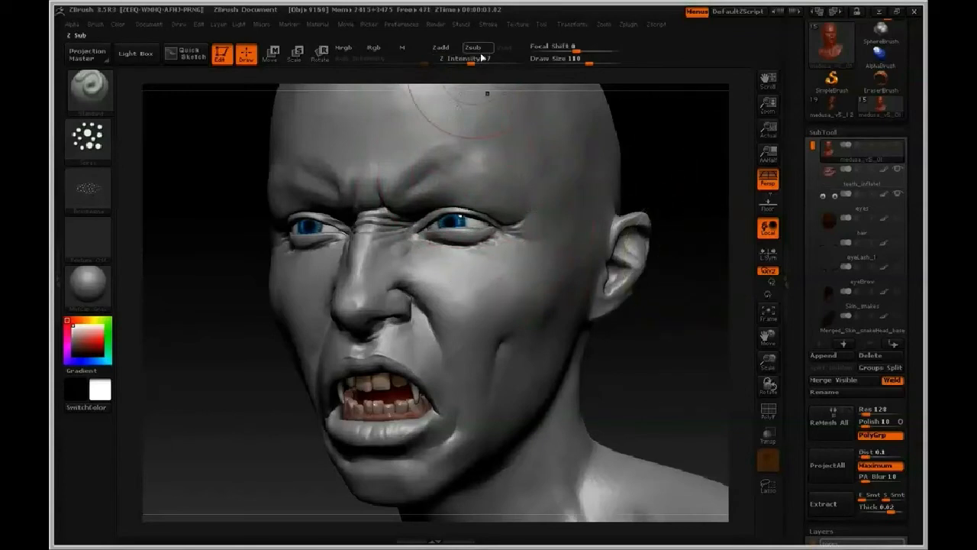
pyautogui.click(444, 49)
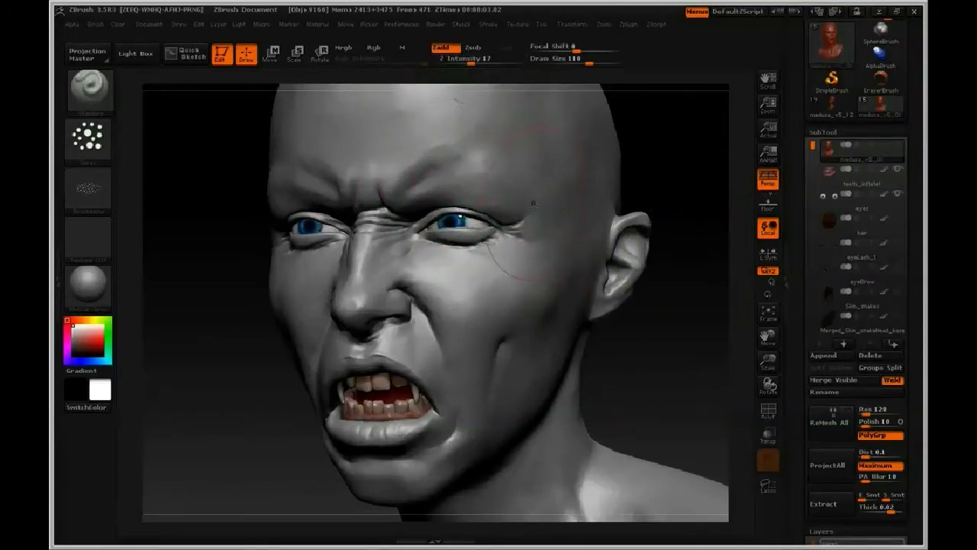
pyautogui.click(473, 48)
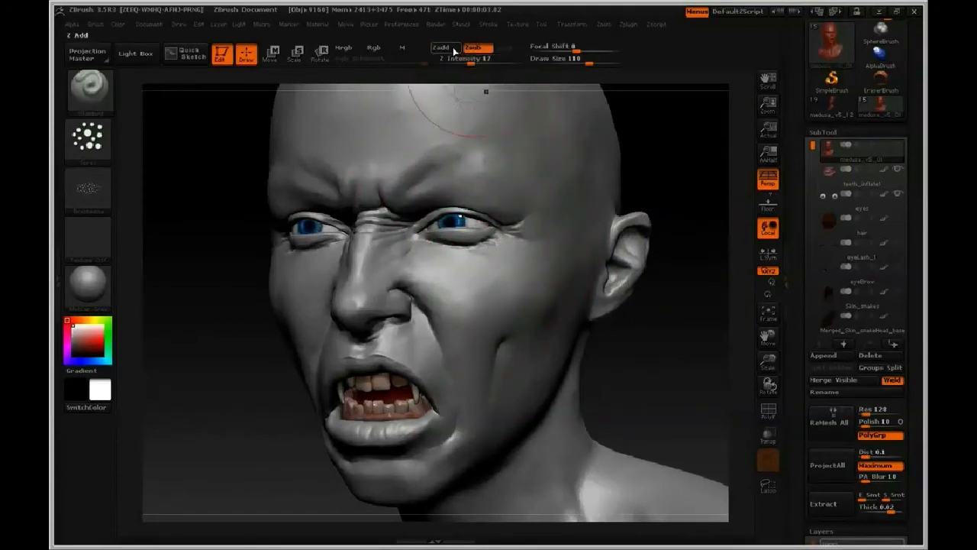
# Undo a test spray of pores made on the cheek and lower the brush's Z Intensity to 8
pyautogui.moveTo(502, 268)
pyautogui.mouseDown()
pyautogui.moveTo(488, 281)
pyautogui.moveTo(458, 263)
pyautogui.mouseUp()
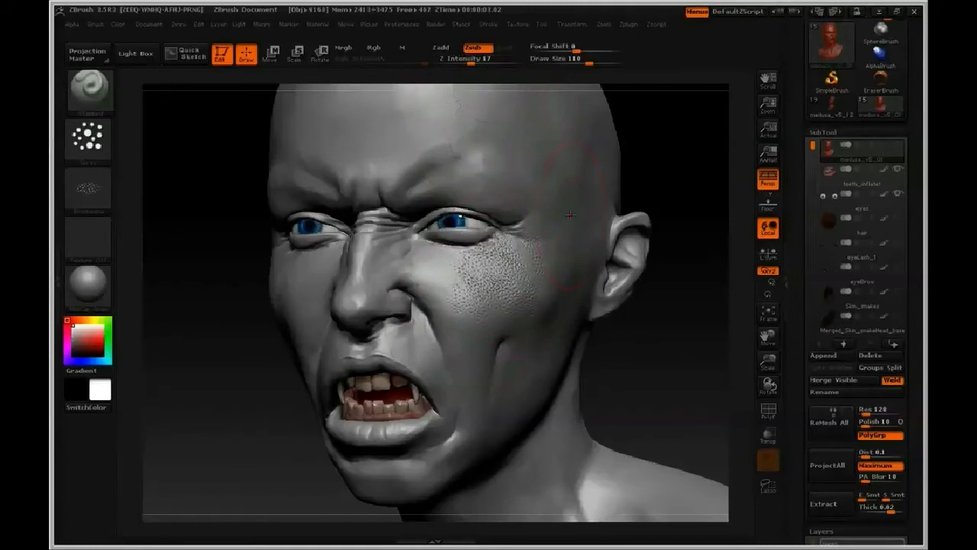
pyautogui.hotkey('ctrl', 'z')
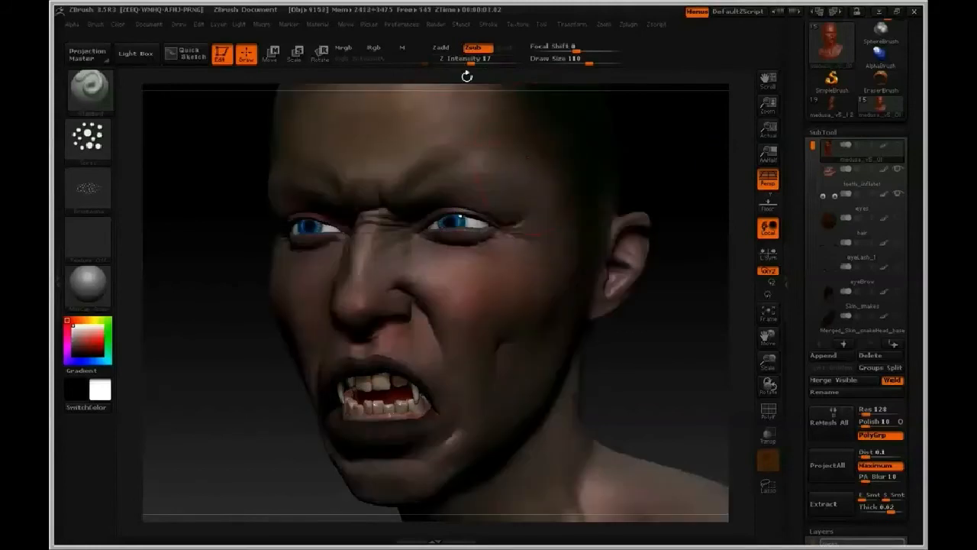
pyautogui.click(458, 60)
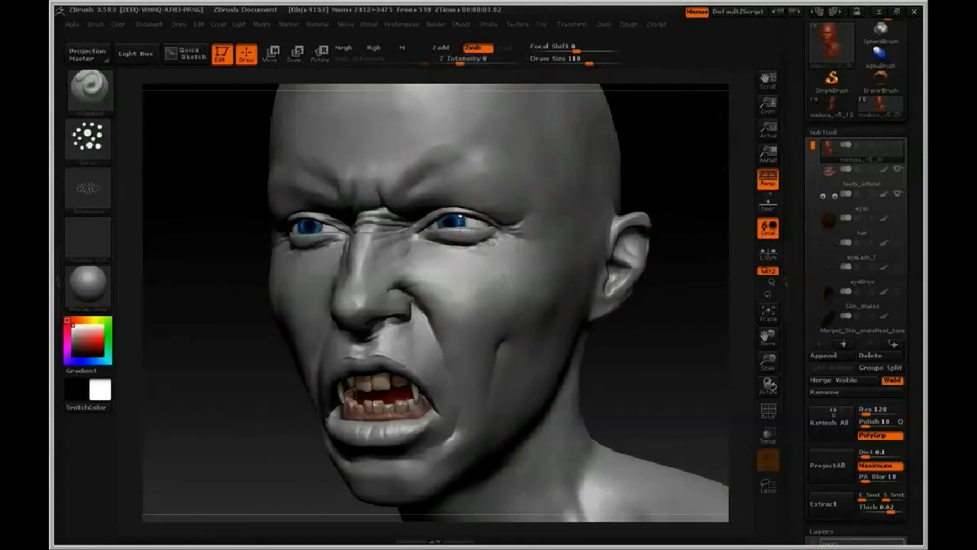
# Try spraying pores on the cheek at Z Intensity 8, and turn off the head's polypaint display
pyautogui.moveTo(494, 297); pyautogui.dragTo(418, 267)
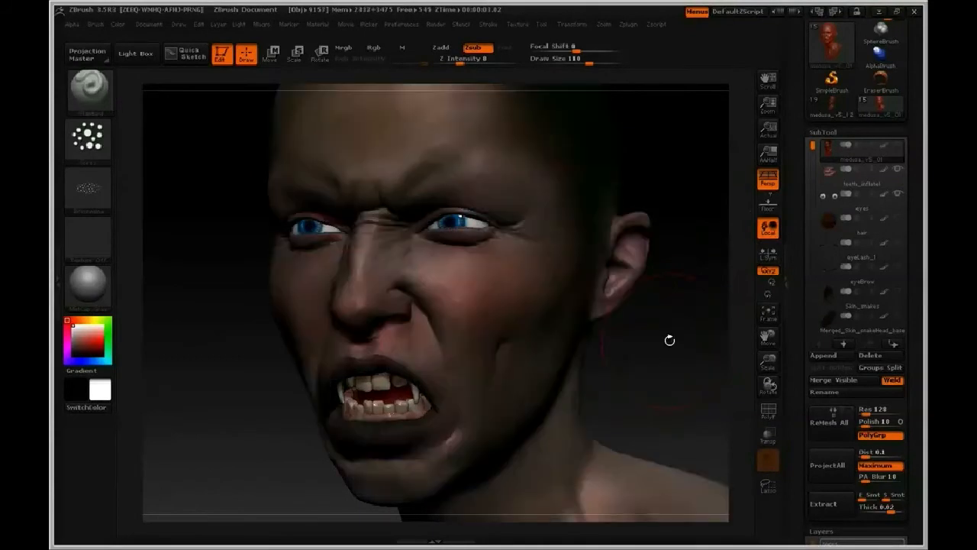
pyautogui.click(883, 146)
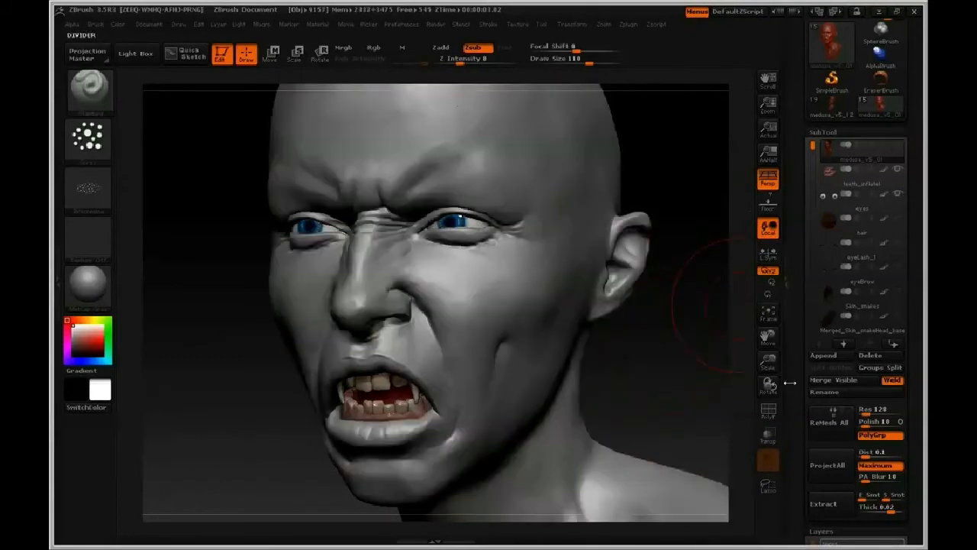
# Add a new sculpting layer to the head and name it pores-2
pyautogui.moveTo(794, 368); pyautogui.dragTo(800, 281)
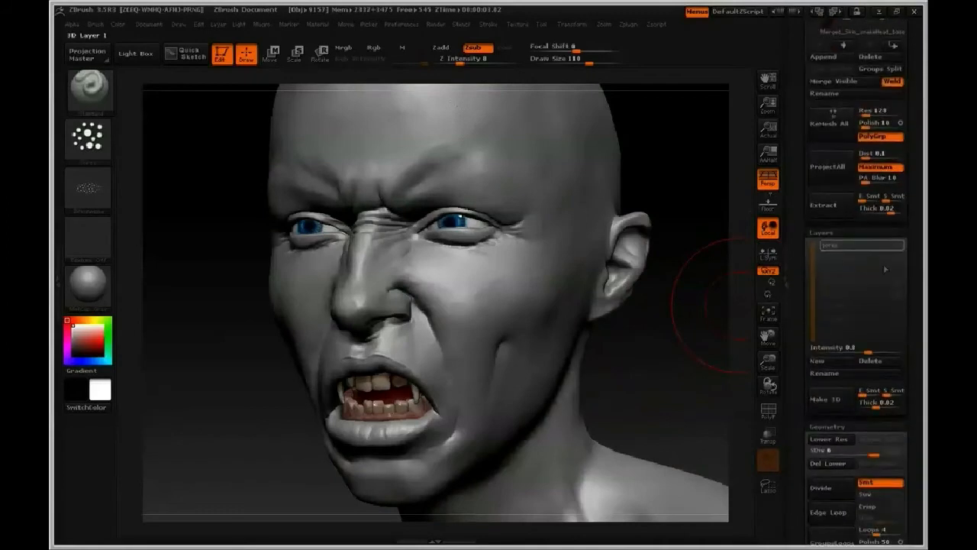
pyautogui.click(837, 363)
pyautogui.click(837, 371)
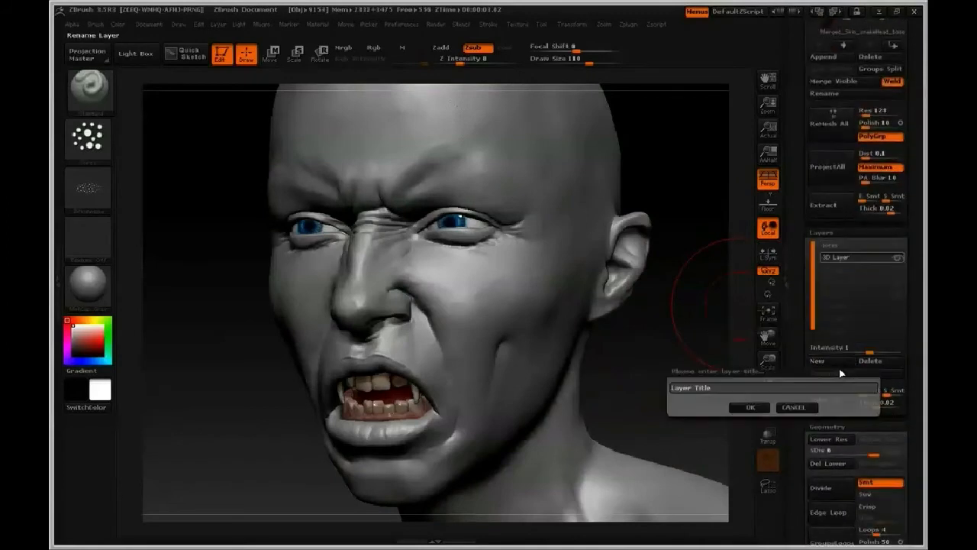
pyautogui.click(753, 389)
pyautogui.write('Pores 2')
pyautogui.click(734, 406)
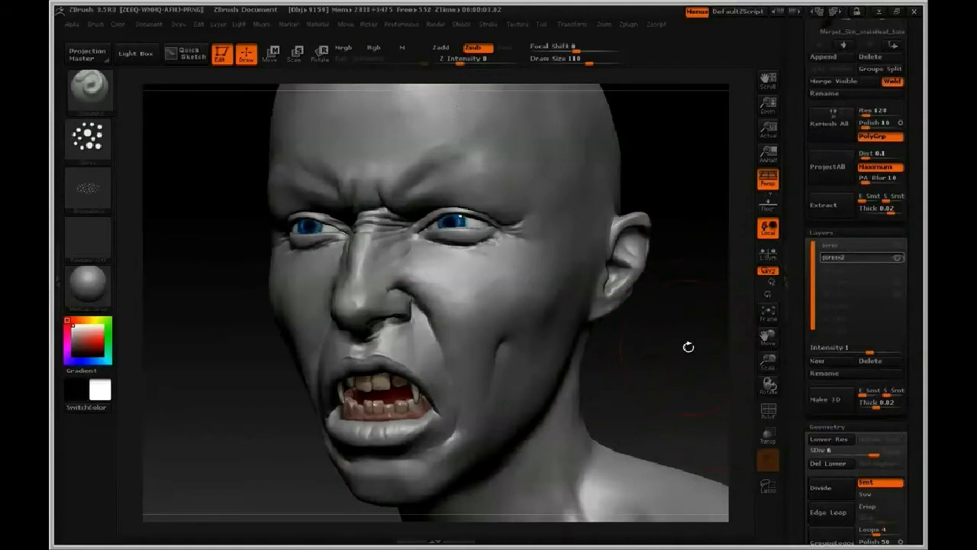
# Try spraying pores over the forehead and cheek on the pores-2 layer
pyautogui.moveTo(685, 349); pyautogui.dragTo(680, 318)
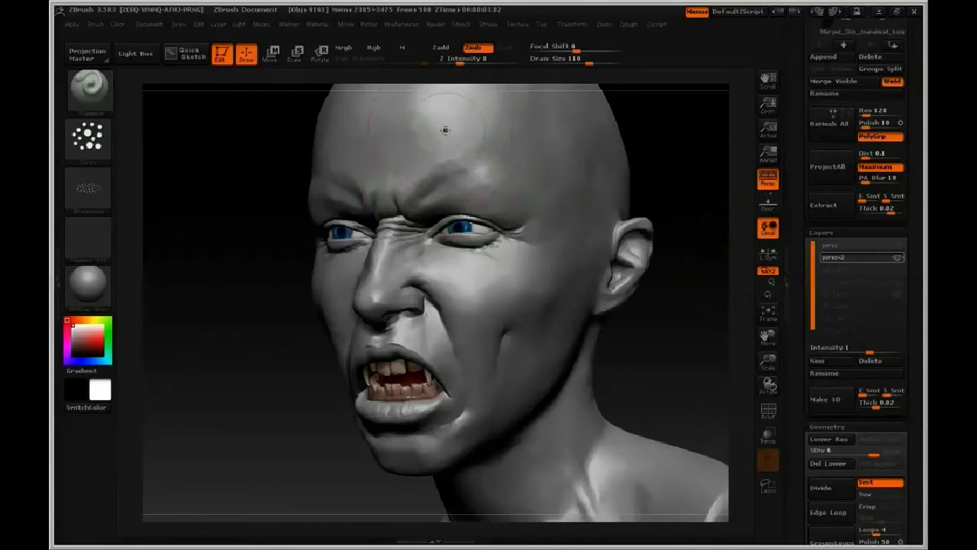
pyautogui.moveTo(447, 111)
pyautogui.mouseDown()
pyautogui.moveTo(467, 111)
pyautogui.moveTo(444, 144)
pyautogui.moveTo(440, 179)
pyautogui.moveTo(541, 131)
pyautogui.mouseUp()
pyautogui.click(217, 26)
pyautogui.click(198, 25)
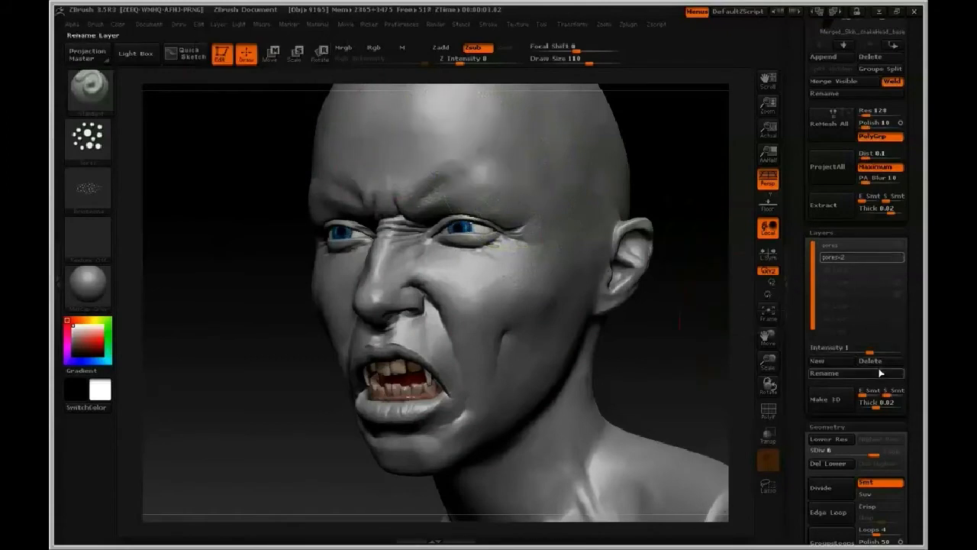
# Replace the pores-2 layer with a new layer named pores-3
pyautogui.click(835, 360)
pyautogui.click(824, 372)
pyautogui.write('pores-3')
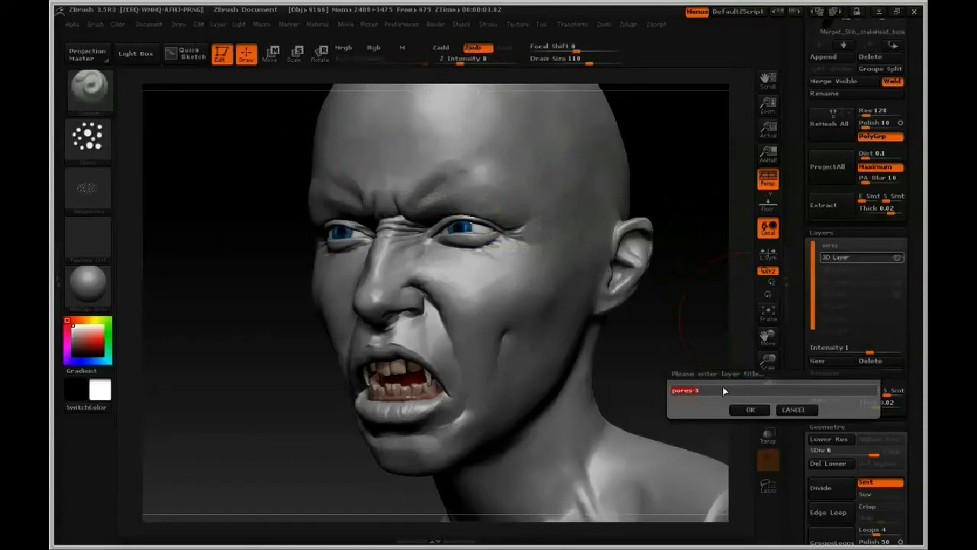
pyautogui.click(750, 409)
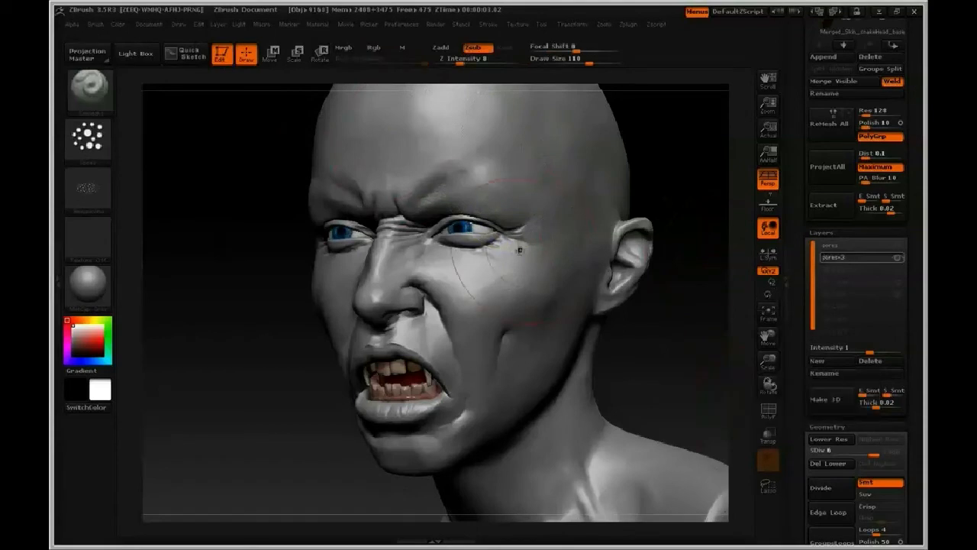
# Set the Draw Size to 63 and spray pores over the forehead and the cheek on the ear side
pyautogui.click(574, 60)
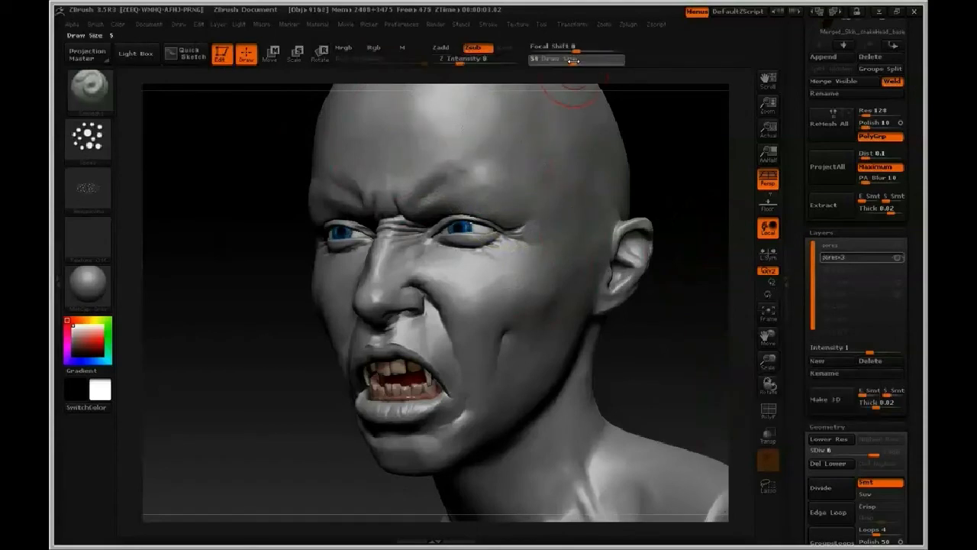
pyautogui.moveTo(571, 60); pyautogui.dragTo(576, 59)
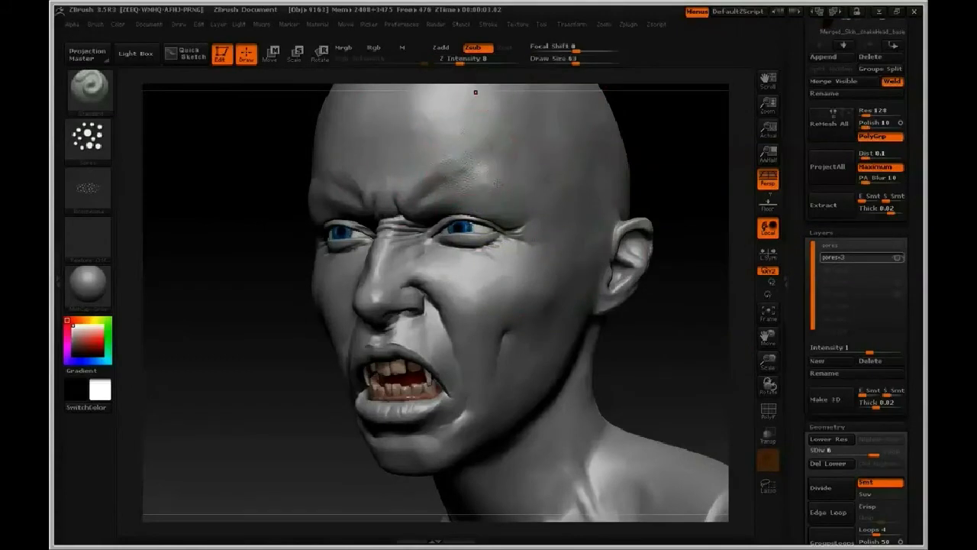
pyautogui.moveTo(505, 271); pyautogui.dragTo(443, 281)
# Continue spraying pores over both sides of the face, including the cheeks, nose and chin
pyautogui.moveTo(230, 249); pyautogui.dragTo(386, 246)
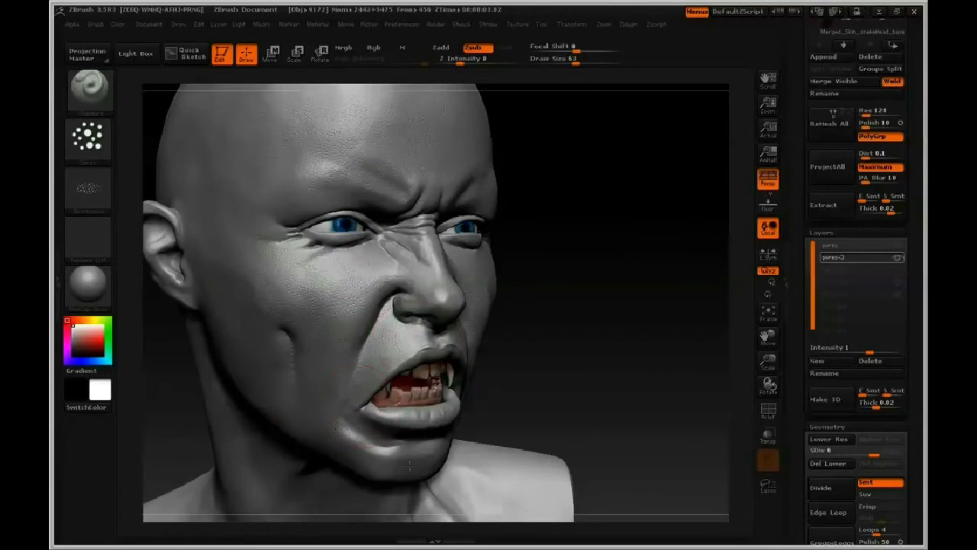
pyautogui.moveTo(578, 406)
pyautogui.mouseDown()
pyautogui.moveTo(567, 390)
pyautogui.moveTo(367, 438)
pyautogui.moveTo(400, 459)
pyautogui.mouseUp()
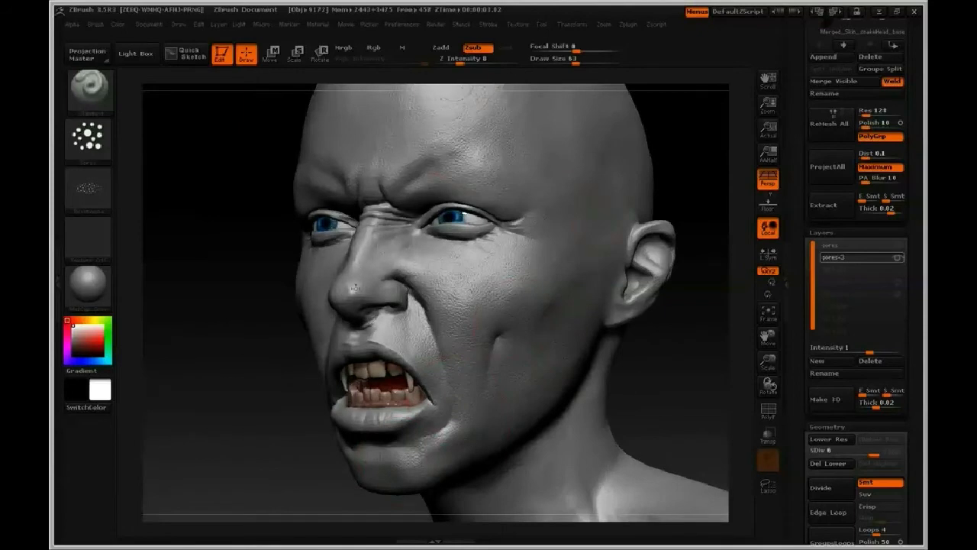
pyautogui.moveTo(198, 347); pyautogui.dragTo(295, 348)
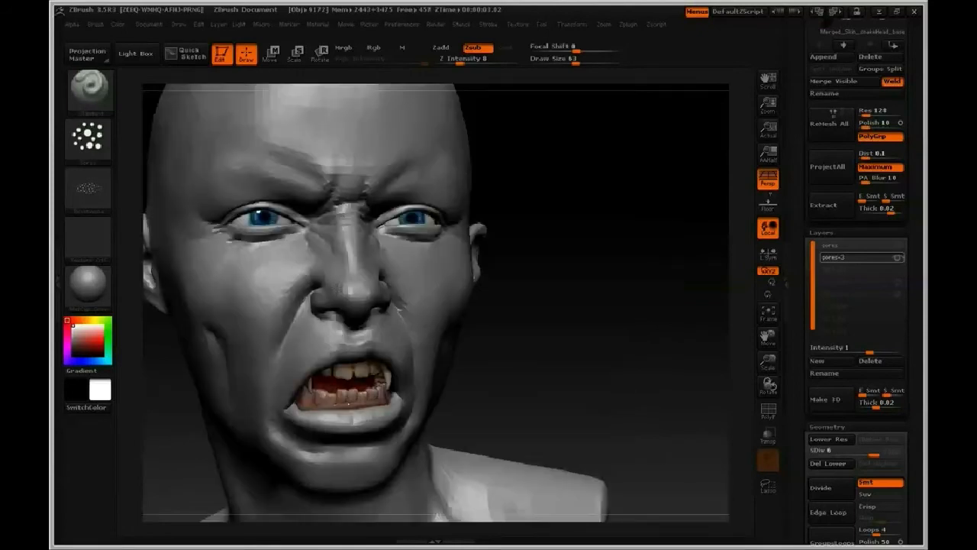
pyautogui.moveTo(338, 289); pyautogui.dragTo(345, 288)
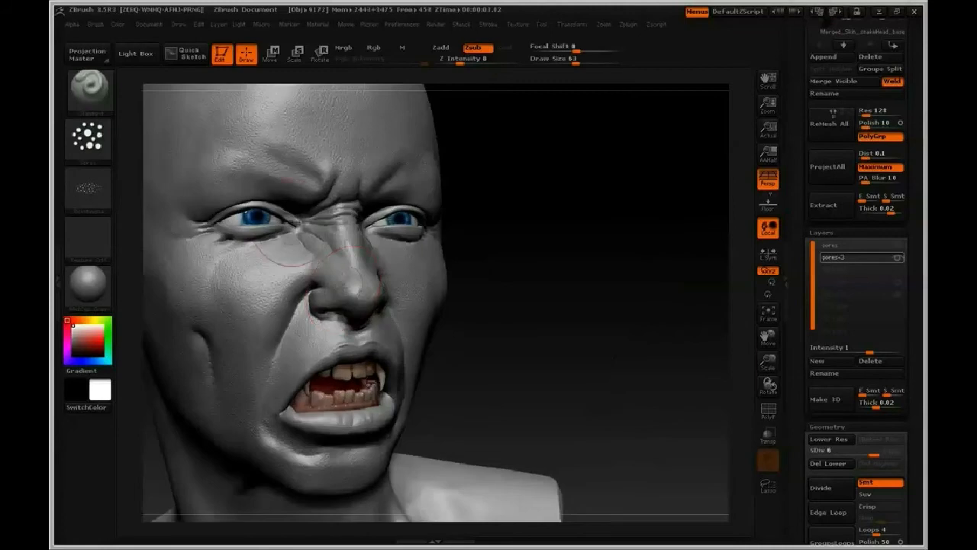
# Switch the brush to Zadd and spray the pore texture over the front of the neck
pyautogui.keyDown('alt'); pyautogui.moveTo(574, 309); pyautogui.dragTo(725, 369); pyautogui.keyUp('alt')
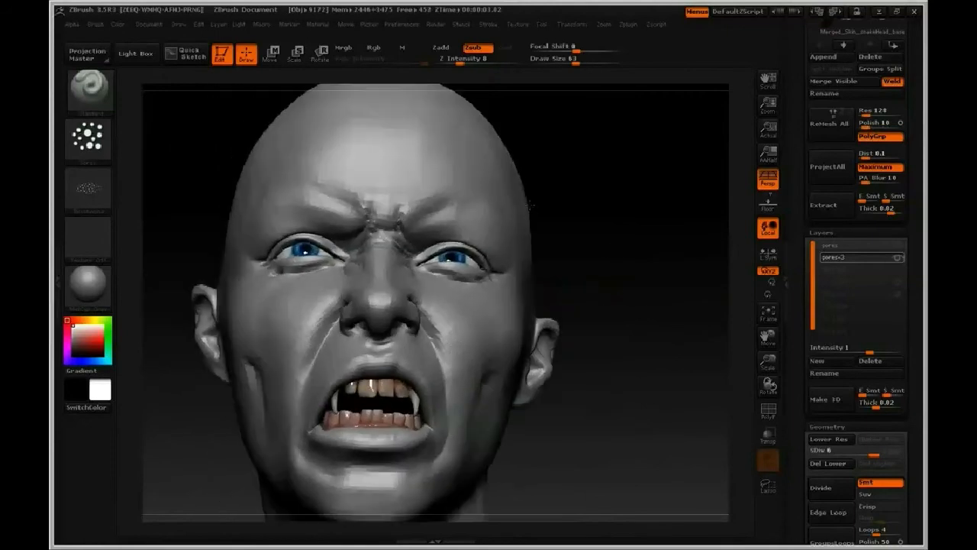
pyautogui.keyDown('alt'); pyautogui.moveTo(600, 182); pyautogui.dragTo(617, 307); pyautogui.keyUp('alt')
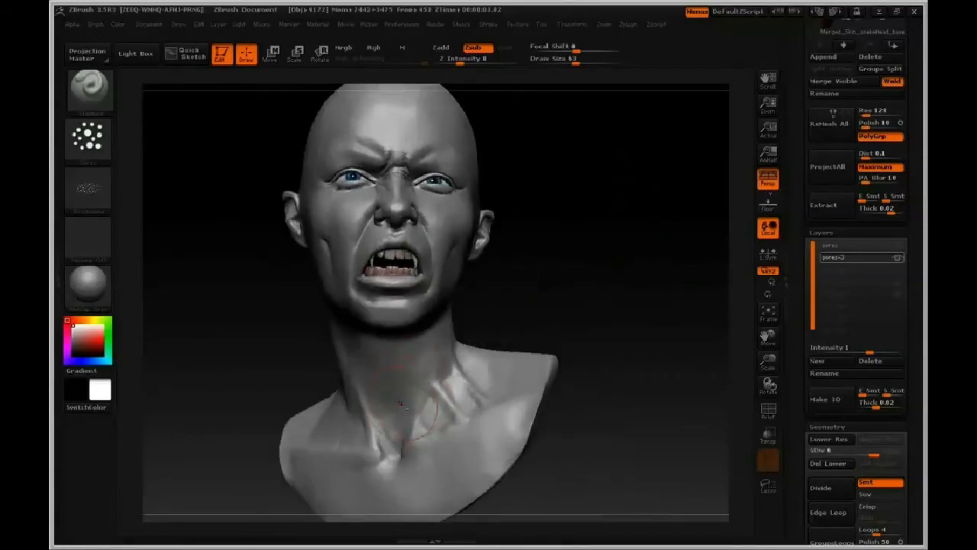
pyautogui.click(441, 47)
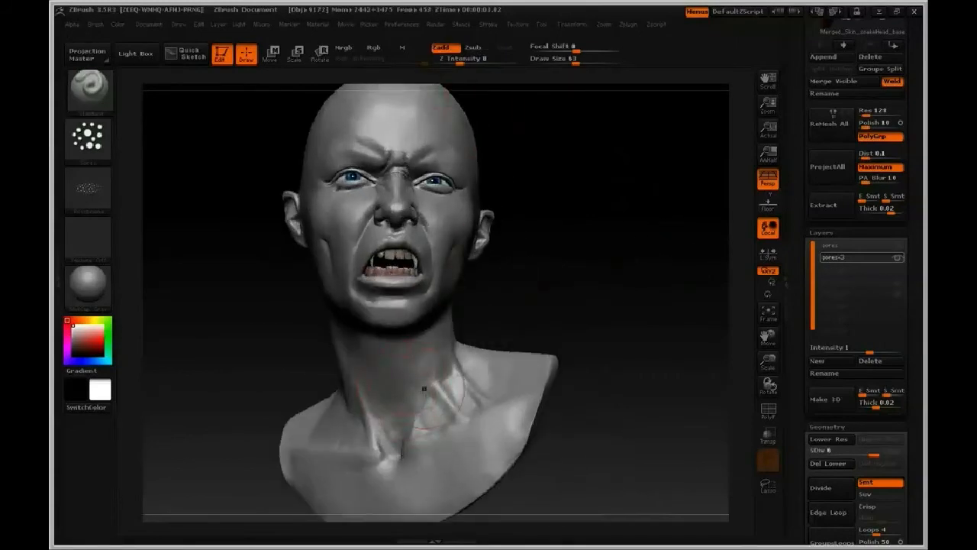
pyautogui.moveTo(388, 411); pyautogui.dragTo(392, 397)
pyautogui.moveTo(588, 423)
pyautogui.keyDown('alt'); pyautogui.mouseDown()
pyautogui.moveTo(608, 366)
pyautogui.moveTo(643, 371)
pyautogui.mouseUp(); pyautogui.keyUp('alt')
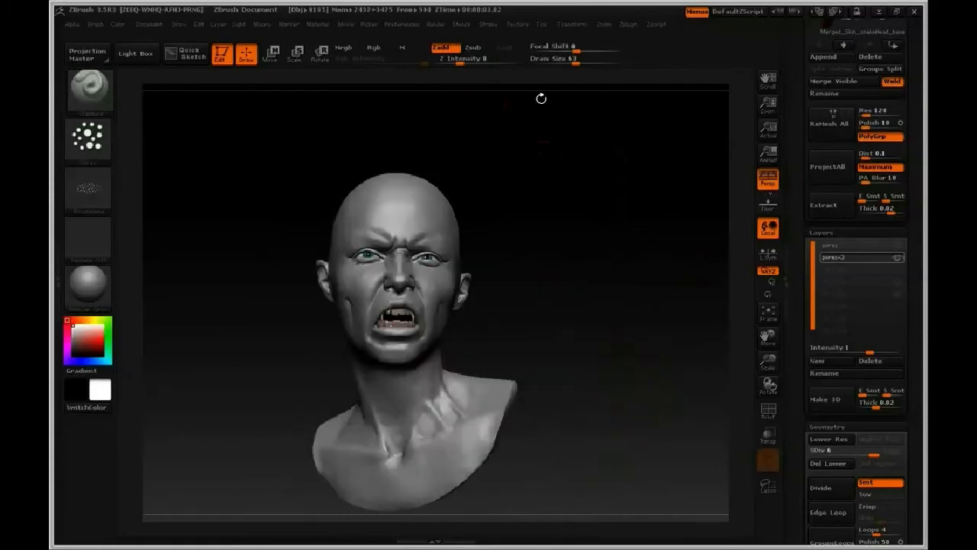
# Lower the Z Intensity to 5 and spray the pore texture over the lower neck, collarbones and shoulders
pyautogui.click(455, 61)
pyautogui.moveTo(573, 445)
pyautogui.keyDown('alt'); pyautogui.mouseDown()
pyautogui.moveTo(597, 319)
pyautogui.moveTo(591, 427)
pyautogui.moveTo(647, 412)
pyautogui.mouseUp(); pyautogui.keyUp('alt')
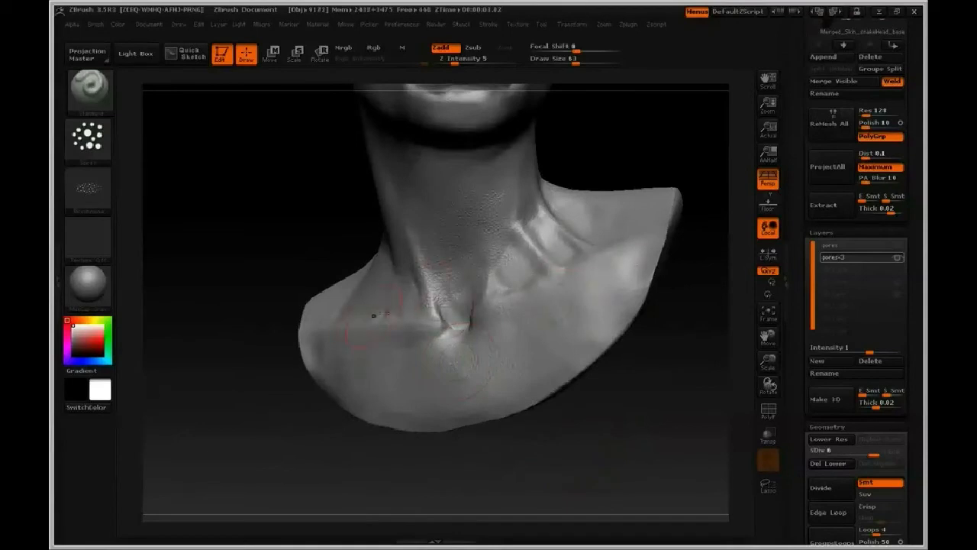
pyautogui.moveTo(308, 279); pyautogui.dragTo(461, 304)
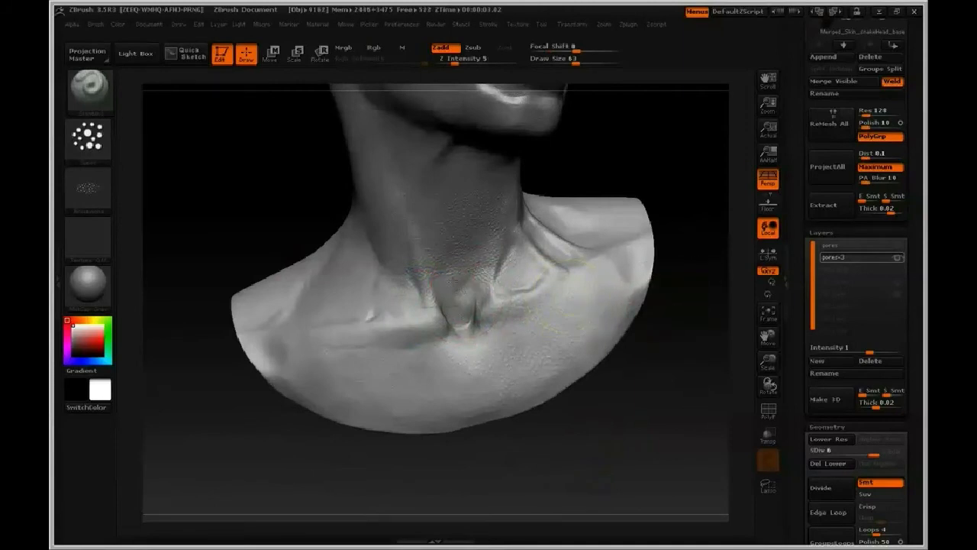
pyautogui.moveTo(642, 378); pyautogui.dragTo(513, 221)
pyautogui.moveTo(608, 222); pyautogui.dragTo(522, 281)
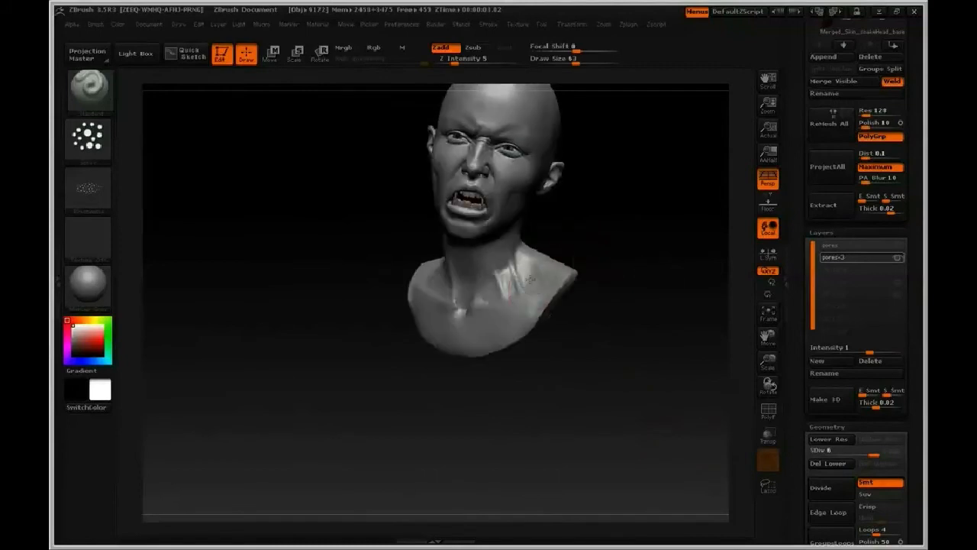
# Check the effect of the pores-3 layer on the face and neck by toggling its visibility
pyautogui.moveTo(590, 325); pyautogui.dragTo(630, 328)
pyautogui.keyDown('alt'); pyautogui.moveTo(648, 252); pyautogui.dragTo(626, 290); pyautogui.keyUp('alt')
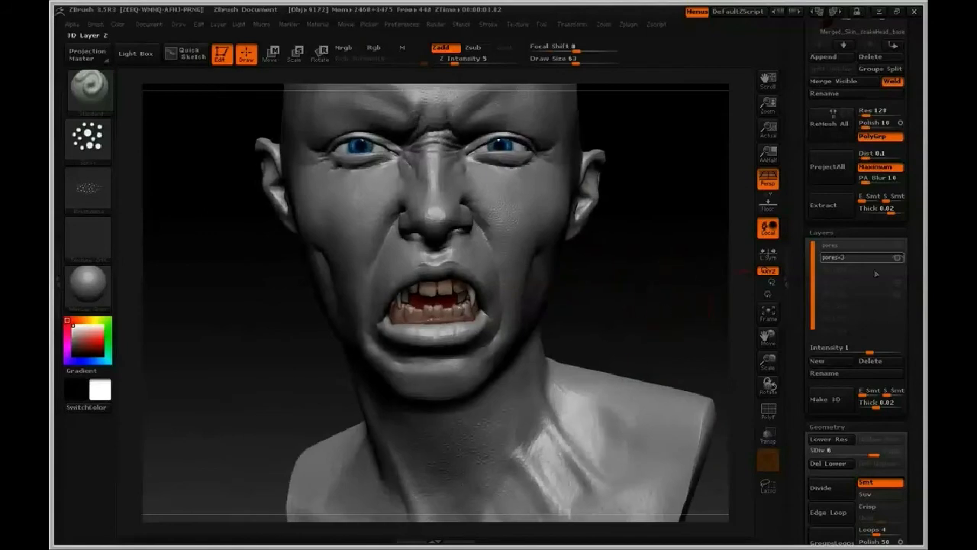
pyautogui.click(898, 260)
# Give the Standard brush a DragRect stroke, and switch to the sculpting brush that carries a wavy diagonal-line alpha
pyautogui.click(88, 187)
pyautogui.click(88, 137)
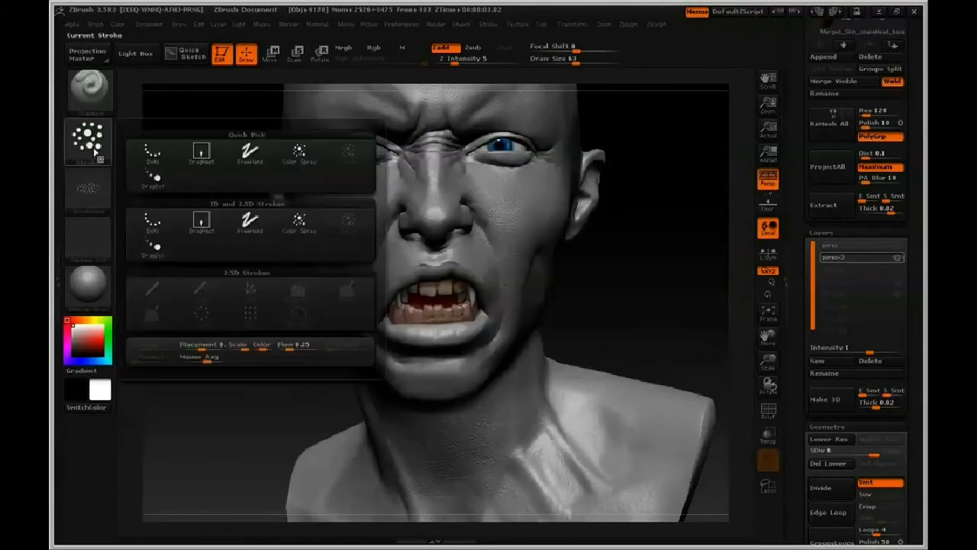
pyautogui.click(201, 154)
pyautogui.click(88, 187)
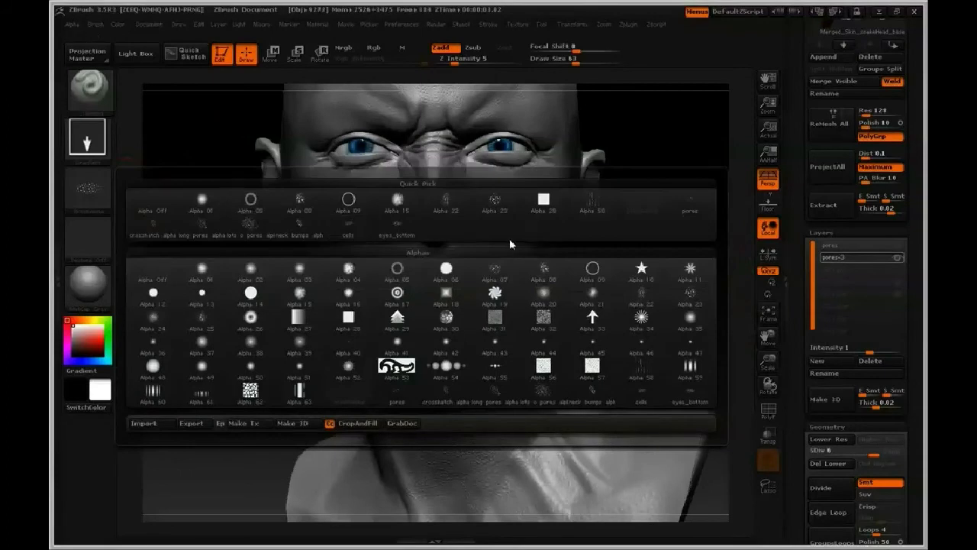
pyautogui.click(96, 95)
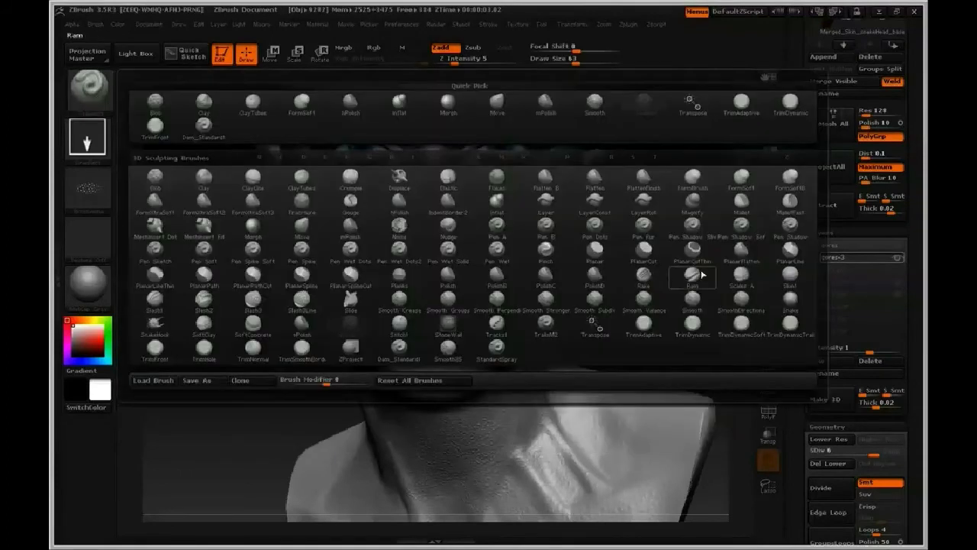
pyautogui.click(790, 279)
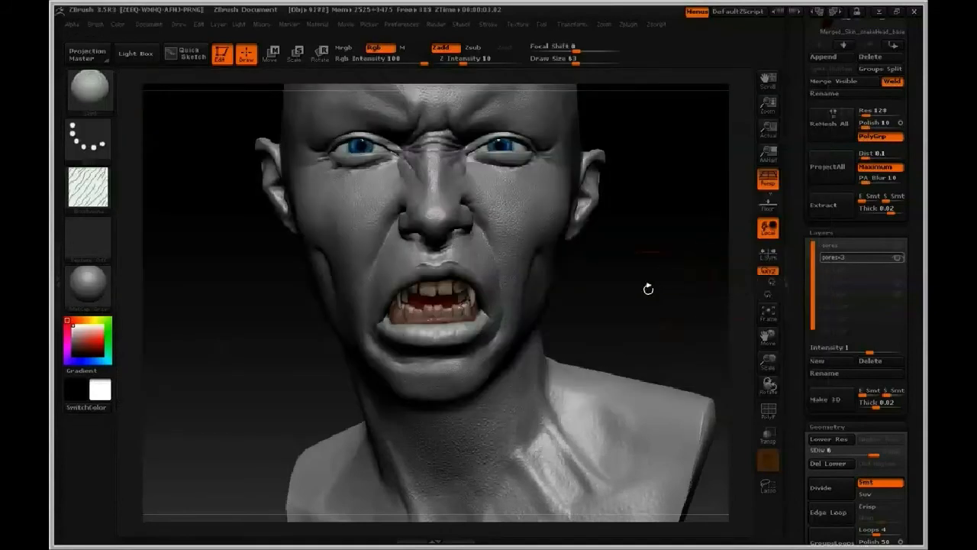
# Dock the Brush palette in the side tray, reduce its brush list to the recent ones and collapse the Auto Masking settings
pyautogui.click(94, 24)
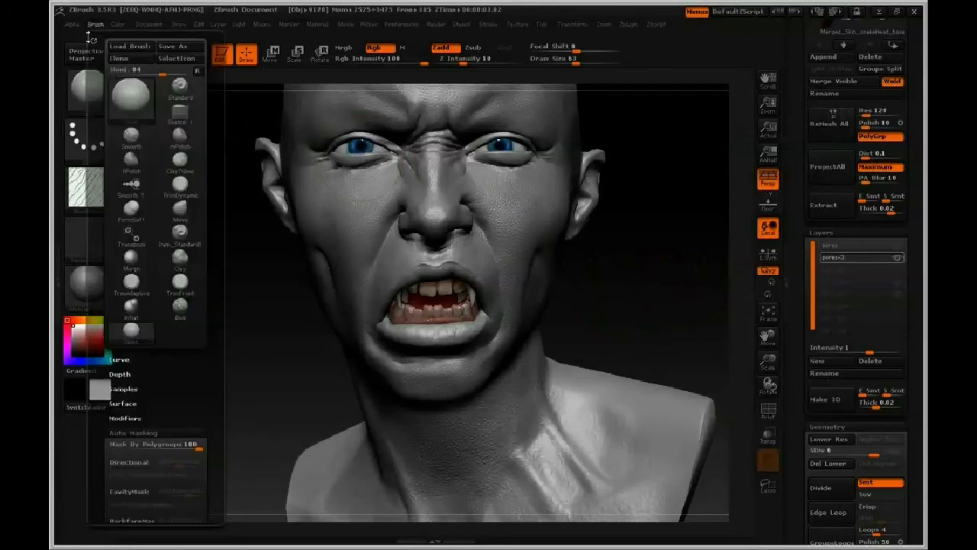
pyautogui.moveTo(96, 40); pyautogui.dragTo(847, 34)
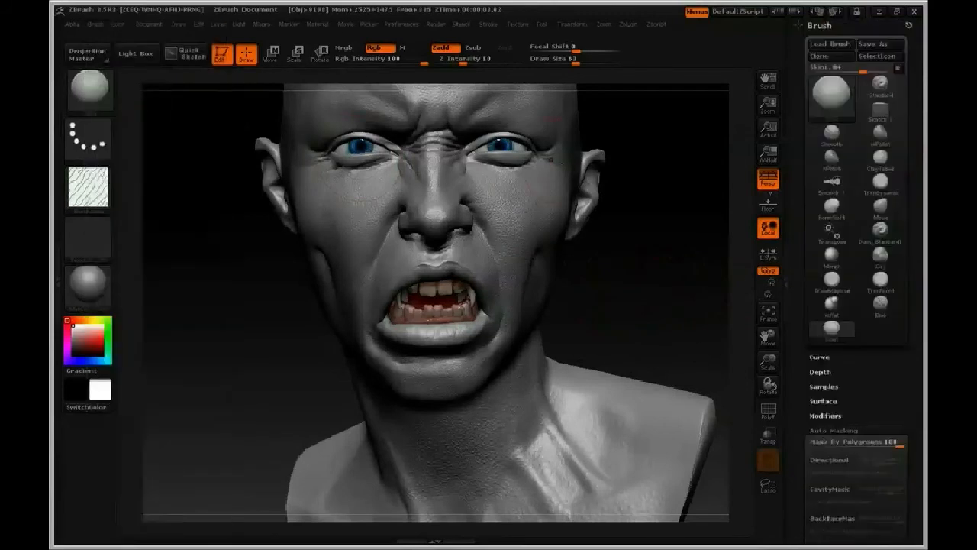
pyautogui.click(899, 69)
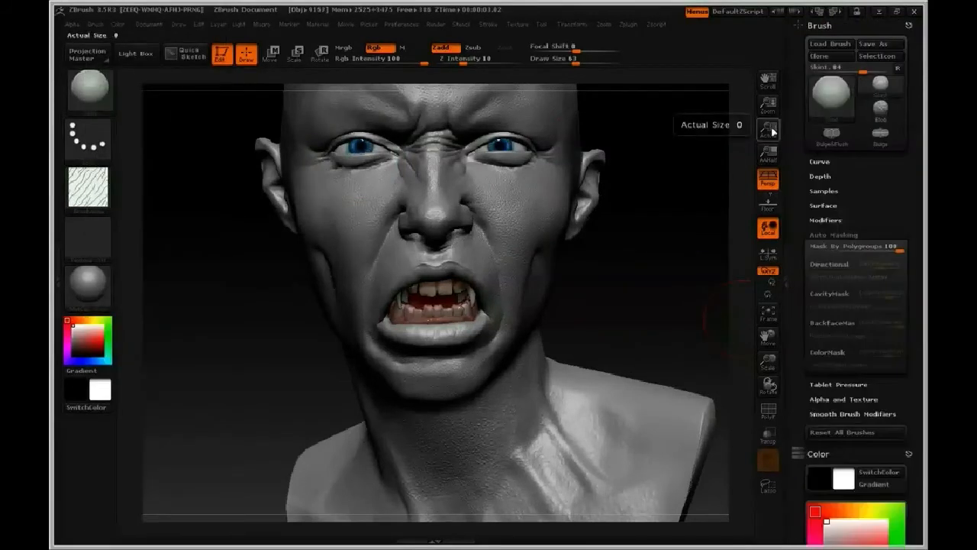
pyautogui.click(844, 234)
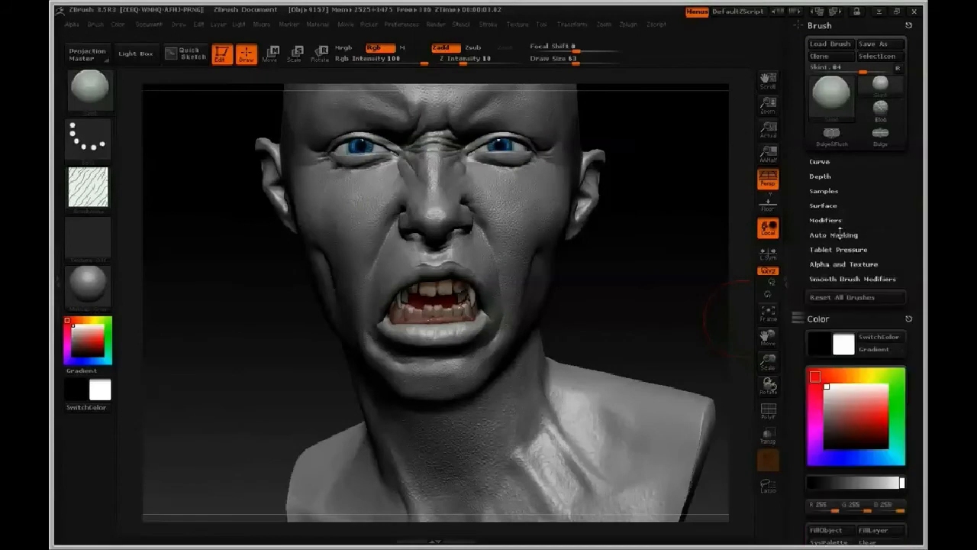
# Set the Draw Size to 103 and spray the wavy skin texture over the forehead
pyautogui.moveTo(640, 241)
pyautogui.mouseDown()
pyautogui.moveTo(689, 161)
pyautogui.moveTo(654, 400)
pyautogui.mouseUp()
pyautogui.press('s')
pyautogui.moveTo(417, 216); pyautogui.dragTo(428, 219)
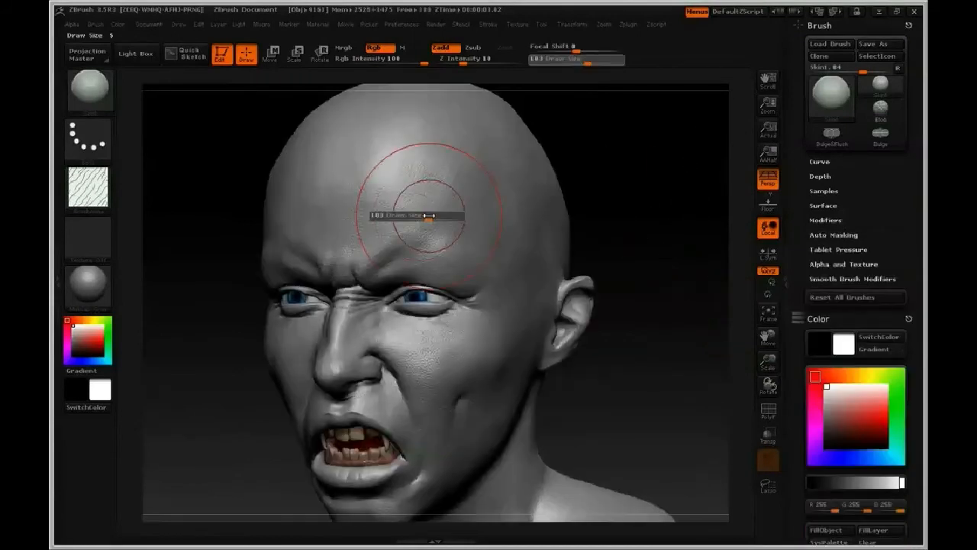
pyautogui.scroll(-15, 823, 241)
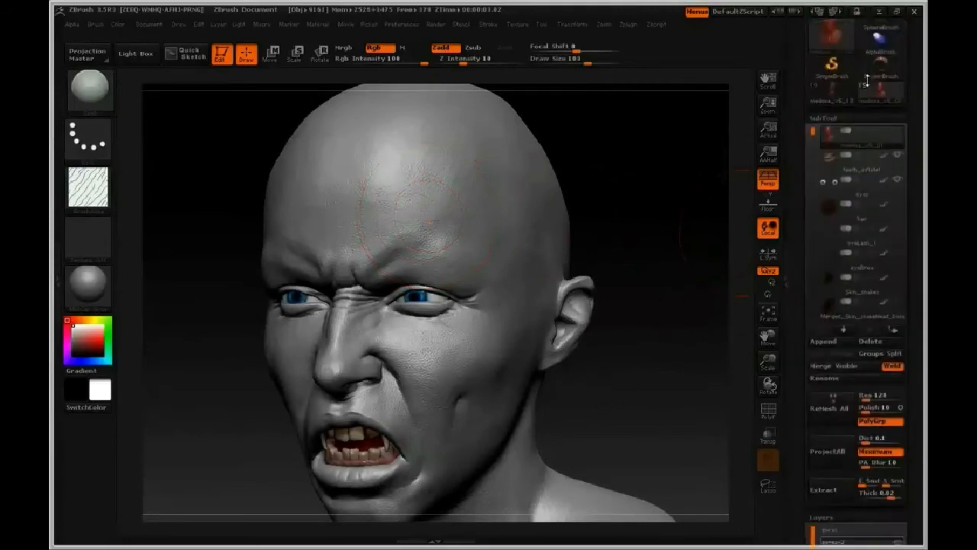
pyautogui.scroll(15, 840, 198)
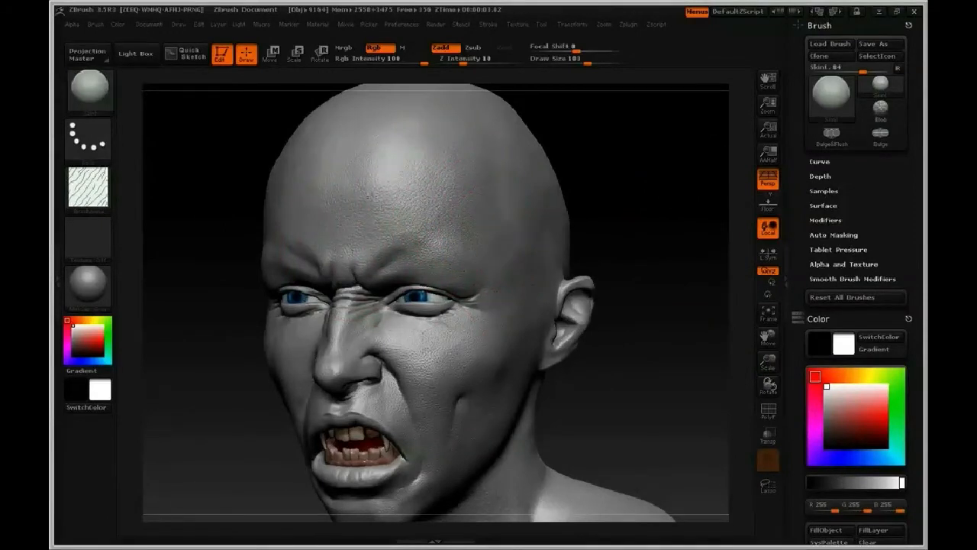
pyautogui.moveTo(609, 166); pyautogui.dragTo(636, 163)
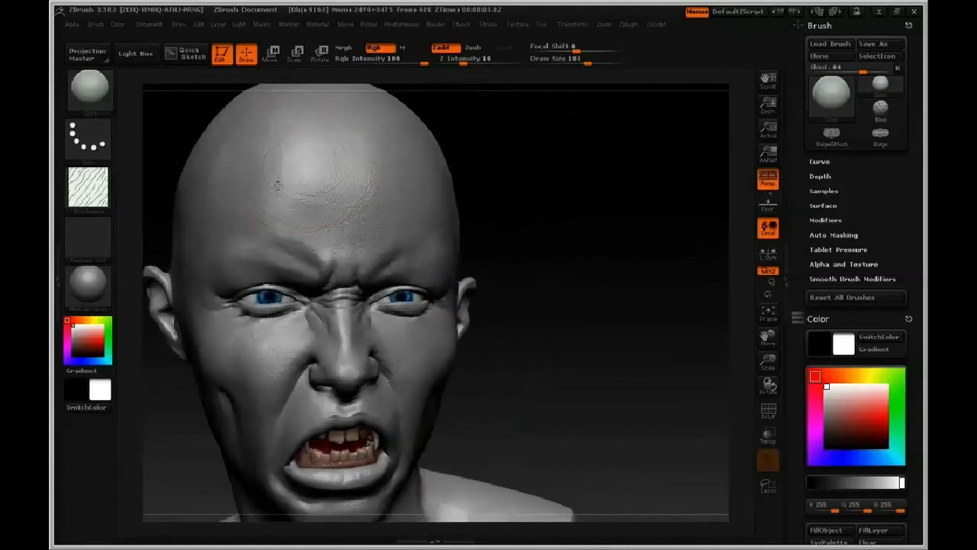
# Try the skin texture at Z Intensity 100 on the side of the skull above the ear, and undo the strokes
pyautogui.moveTo(492, 96); pyautogui.dragTo(552, 126)
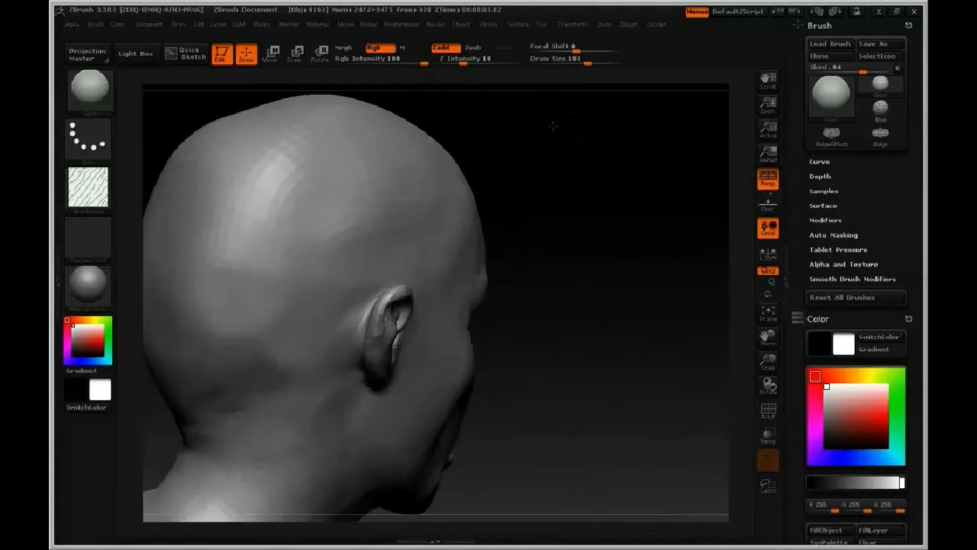
pyautogui.click(497, 64)
pyautogui.moveTo(505, 64); pyautogui.dragTo(534, 64)
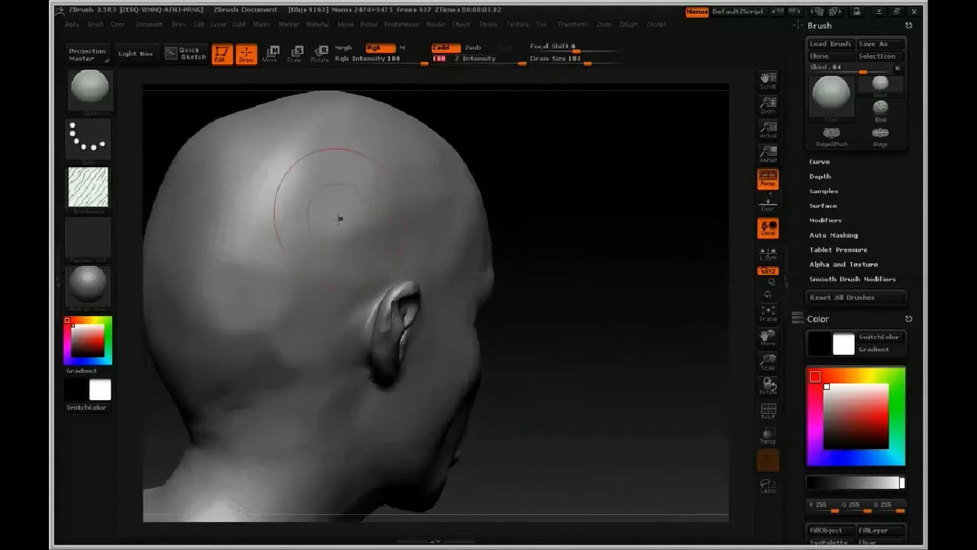
pyautogui.moveTo(314, 191)
pyautogui.mouseDown()
pyautogui.moveTo(274, 235)
pyautogui.moveTo(328, 248)
pyautogui.moveTo(229, 168)
pyautogui.moveTo(221, 267)
pyautogui.moveTo(321, 245)
pyautogui.moveTo(342, 174)
pyautogui.moveTo(259, 294)
pyautogui.moveTo(400, 246)
pyautogui.moveTo(413, 208)
pyautogui.mouseUp()
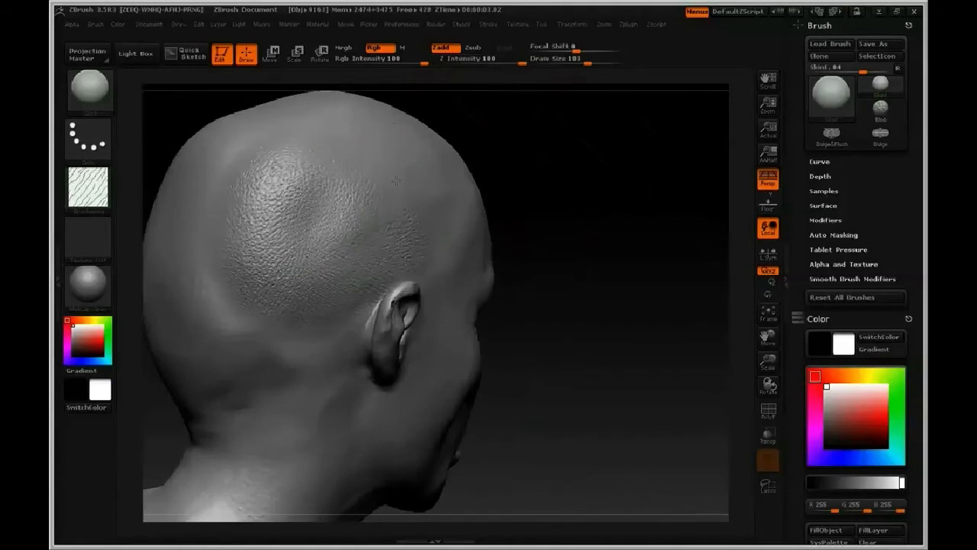
pyautogui.moveTo(663, 226)
pyautogui.mouseDown()
pyautogui.moveTo(608, 209)
pyautogui.moveTo(630, 198)
pyautogui.mouseUp()
pyautogui.hotkey('ctrl', 'z')
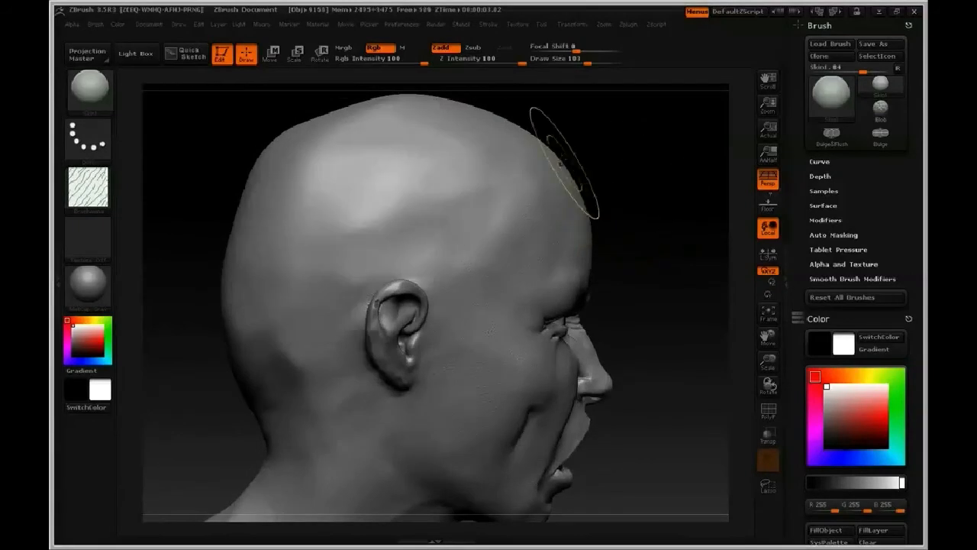
# Set the Z Intensity to 10 and spray the skin texture over the right side of the forehead and brow
pyautogui.moveTo(479, 61); pyautogui.dragTo(465, 59)
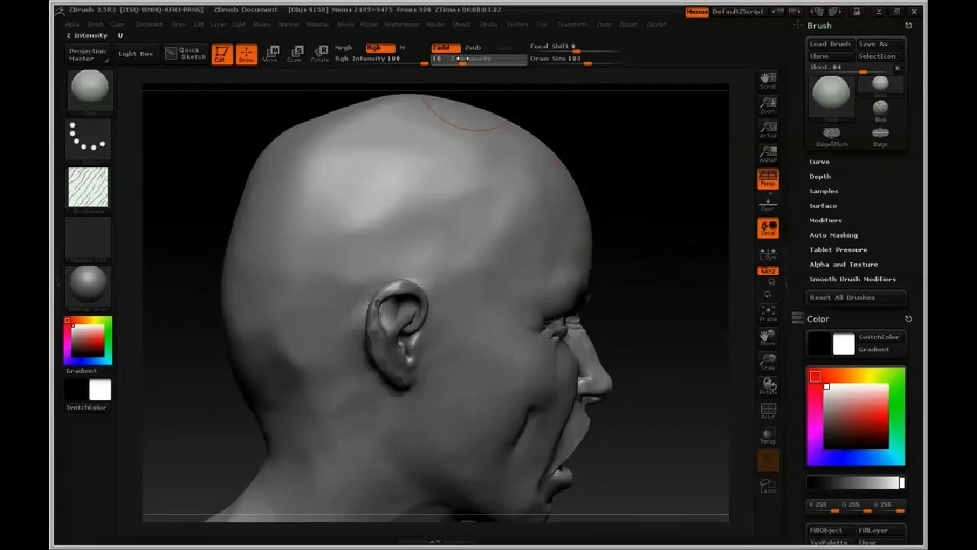
pyautogui.moveTo(639, 137); pyautogui.dragTo(602, 145)
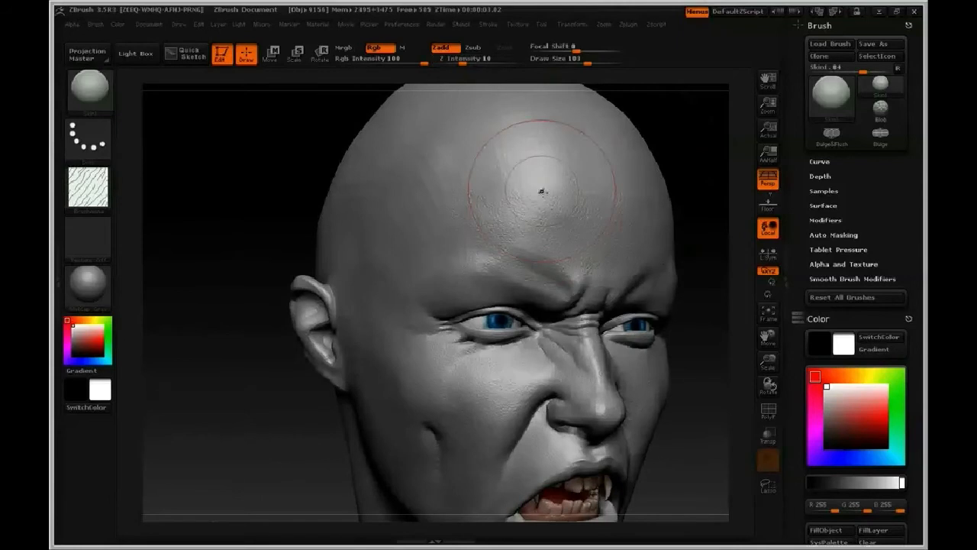
pyautogui.moveTo(560, 178); pyautogui.dragTo(508, 200)
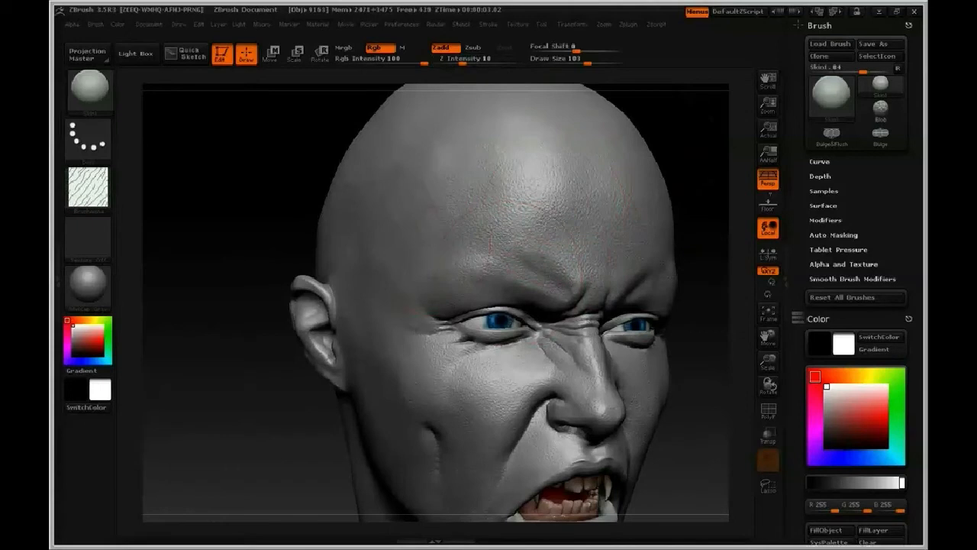
# Adjust the brush's Imbed depth slightly and spray the skin texture over both cheeks
pyautogui.keyDown('alt'); pyautogui.moveTo(724, 345); pyautogui.dragTo(667, 262); pyautogui.keyUp('alt')
pyautogui.click(823, 176)
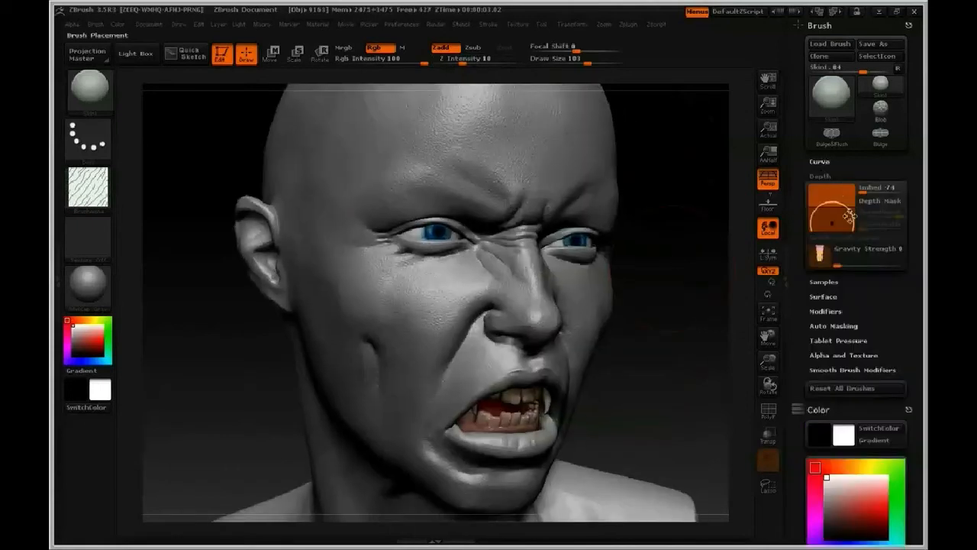
pyautogui.moveTo(832, 222); pyautogui.dragTo(832, 228)
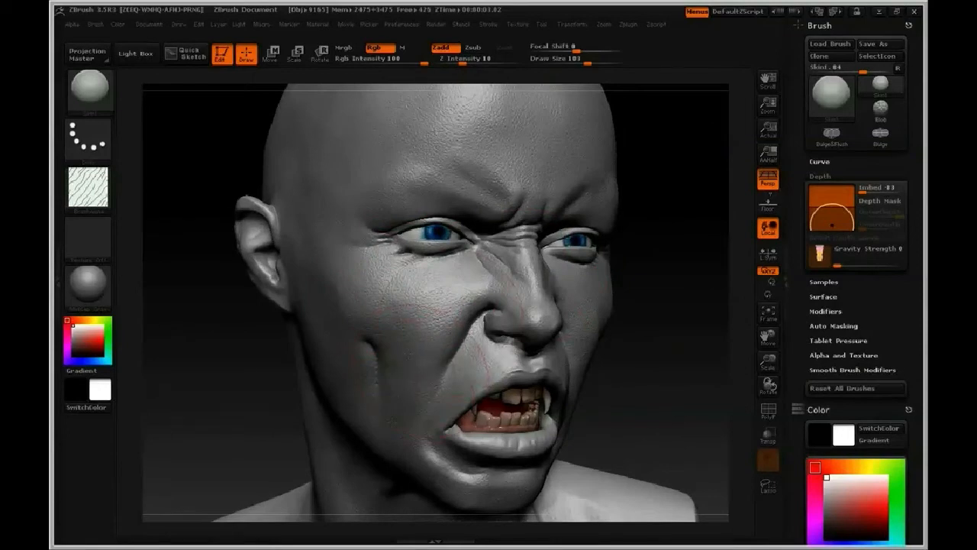
pyautogui.moveTo(649, 336); pyautogui.dragTo(711, 336)
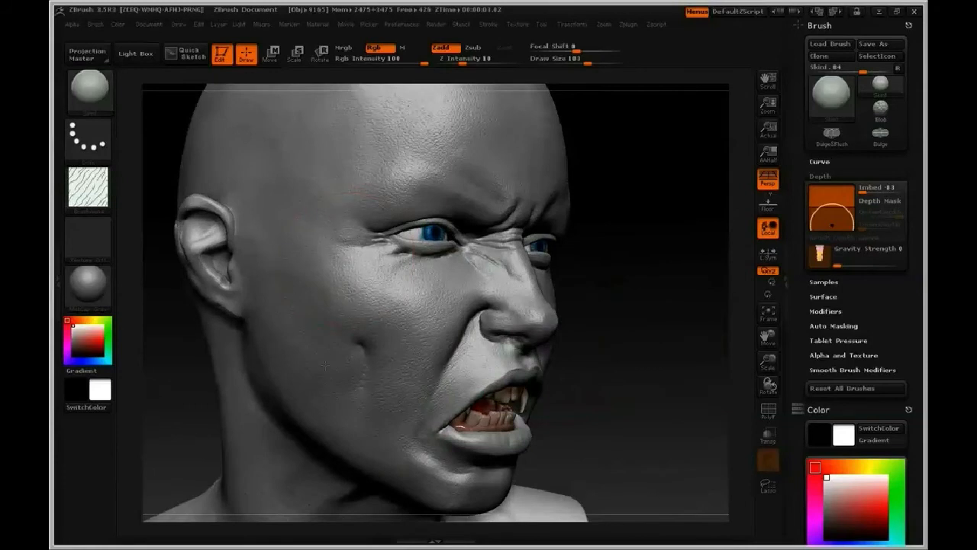
pyautogui.moveTo(641, 290); pyautogui.dragTo(551, 290)
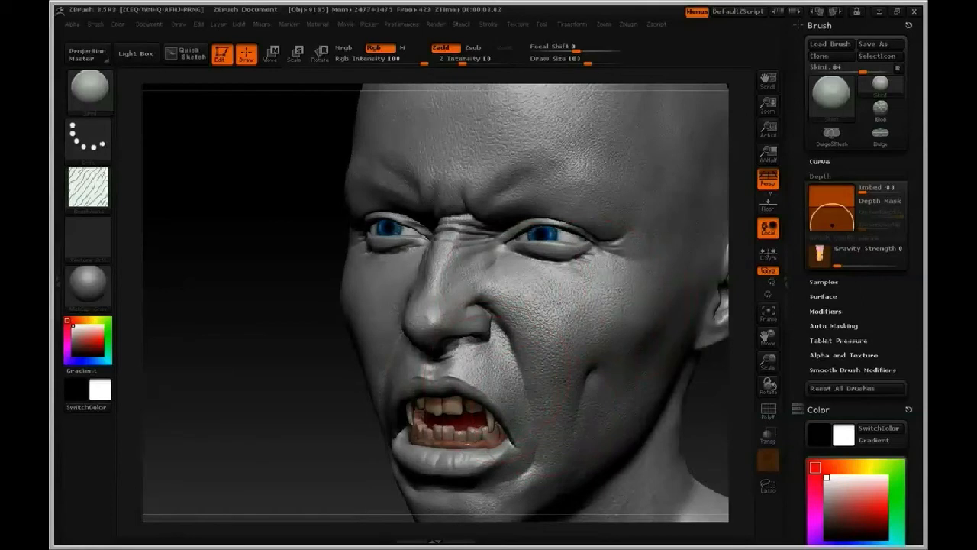
# Reduce the Draw Size to 95 and spray the skin texture around the mouth, chin and jaw
pyautogui.press('s')
pyautogui.moveTo(557, 249)
pyautogui.mouseDown()
pyautogui.moveTo(504, 249)
pyautogui.moveTo(573, 254)
pyautogui.mouseUp()
pyautogui.press('s')
pyautogui.keyDown('alt'); pyautogui.moveTo(295, 399); pyautogui.dragTo(295, 235); pyautogui.keyUp('alt')
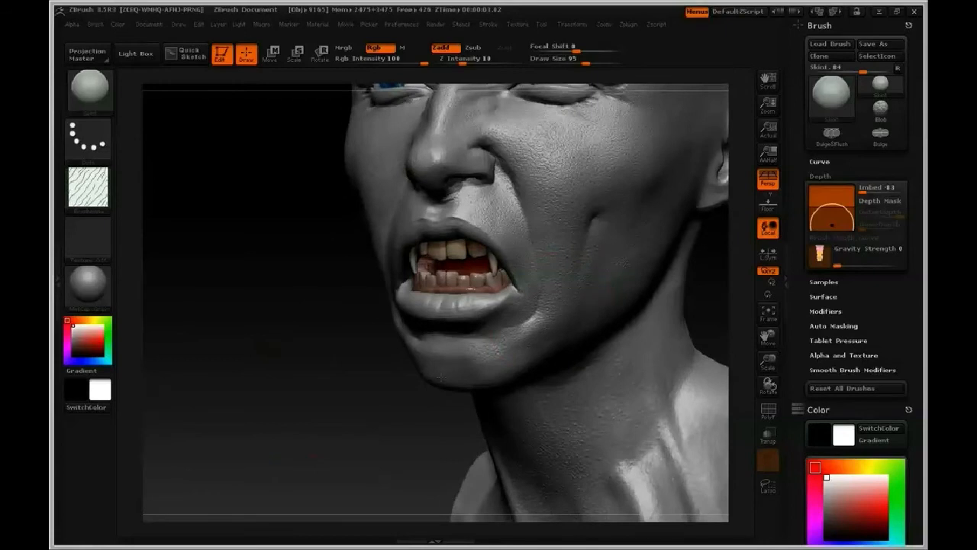
pyautogui.moveTo(312, 365); pyautogui.dragTo(410, 350)
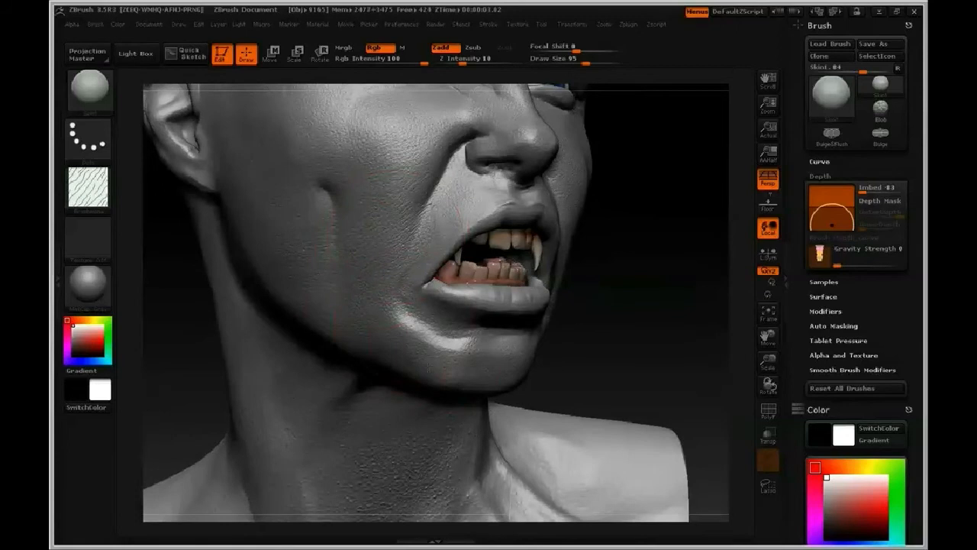
# Spray the skin texture over the lower neck, collarbones and upper chest
pyautogui.moveTo(666, 336)
pyautogui.keyDown('alt'); pyautogui.mouseDown()
pyautogui.moveTo(444, 401)
pyautogui.moveTo(393, 390)
pyautogui.mouseUp(); pyautogui.keyUp('alt')
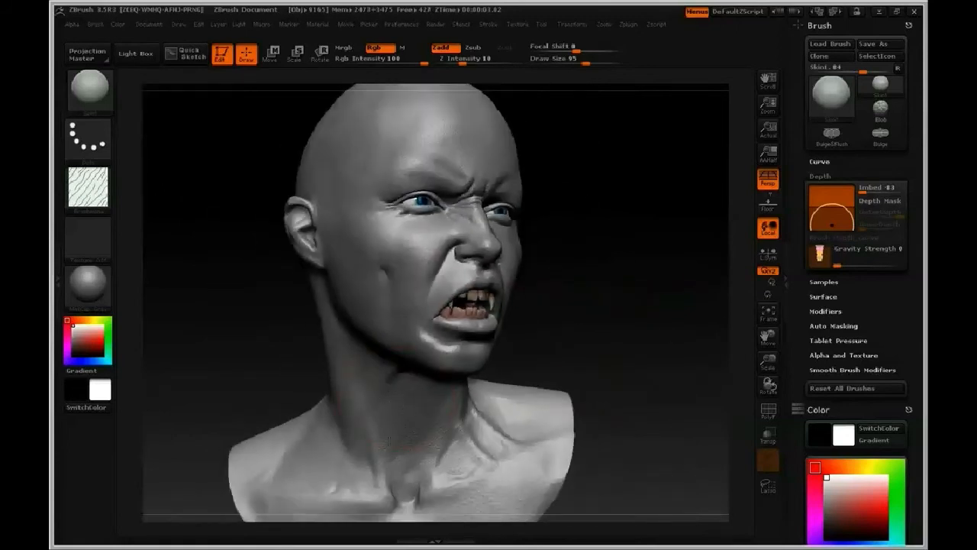
pyautogui.keyDown('alt'); pyautogui.moveTo(611, 416); pyautogui.dragTo(643, 318); pyautogui.keyUp('alt')
pyautogui.moveTo(480, 427); pyautogui.dragTo(485, 407)
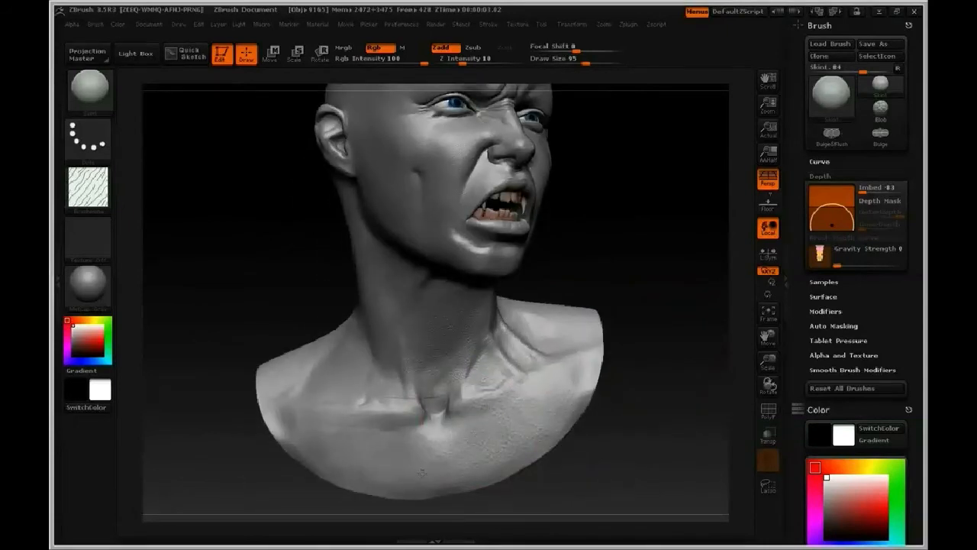
# Open the tool's Masking settings and turn off ViewMask
pyautogui.moveTo(889, 344); pyautogui.dragTo(852, 192)
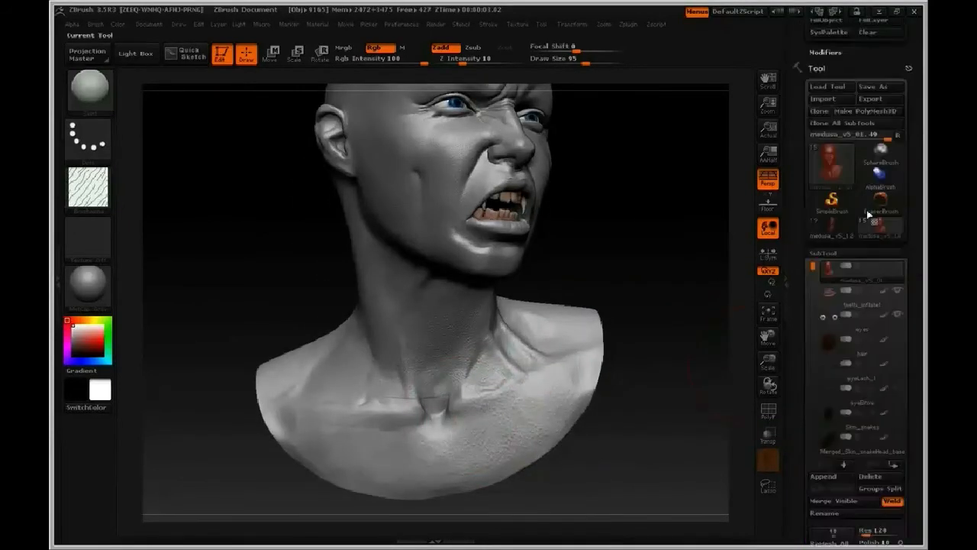
pyautogui.moveTo(790, 421); pyautogui.dragTo(793, 328)
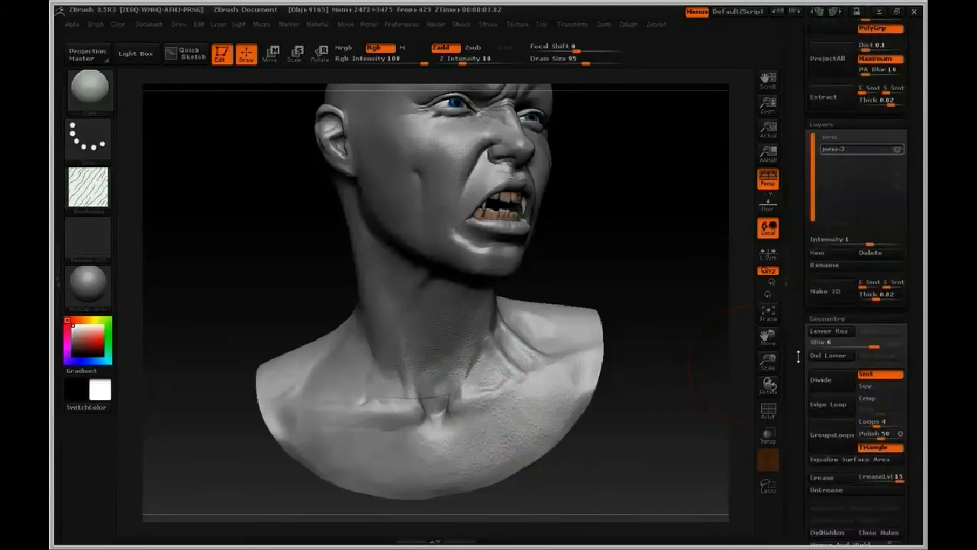
pyautogui.moveTo(799, 371); pyautogui.dragTo(796, 249)
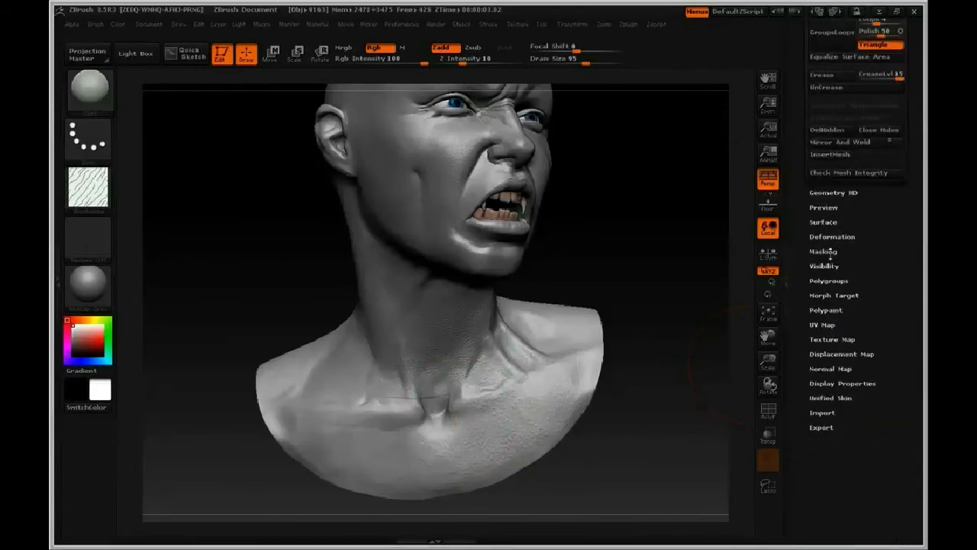
pyautogui.click(823, 251)
pyautogui.click(830, 264)
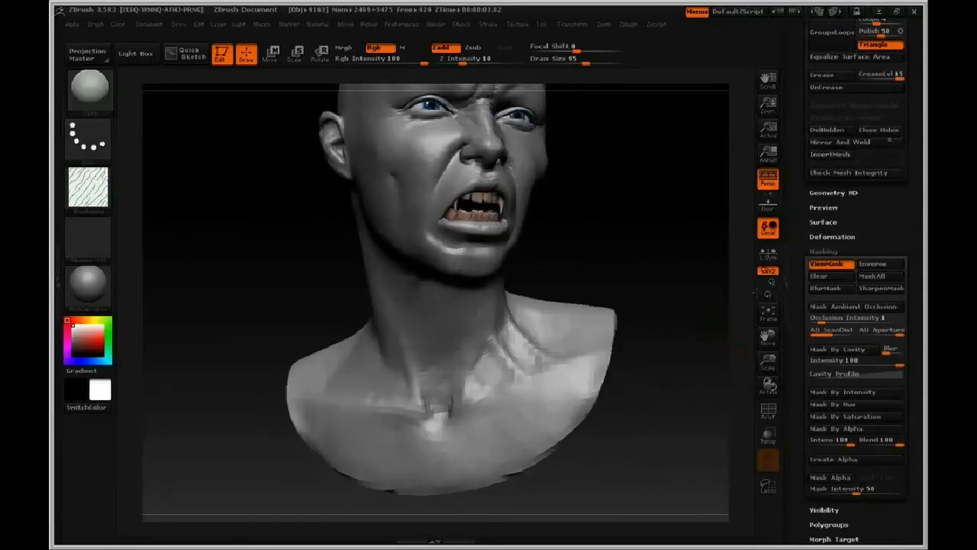
# Reveal the brush's Auto Masking settings and smooth the hard line along the right collarbone near the throat
pyautogui.moveTo(607, 343); pyautogui.dragTo(653, 267)
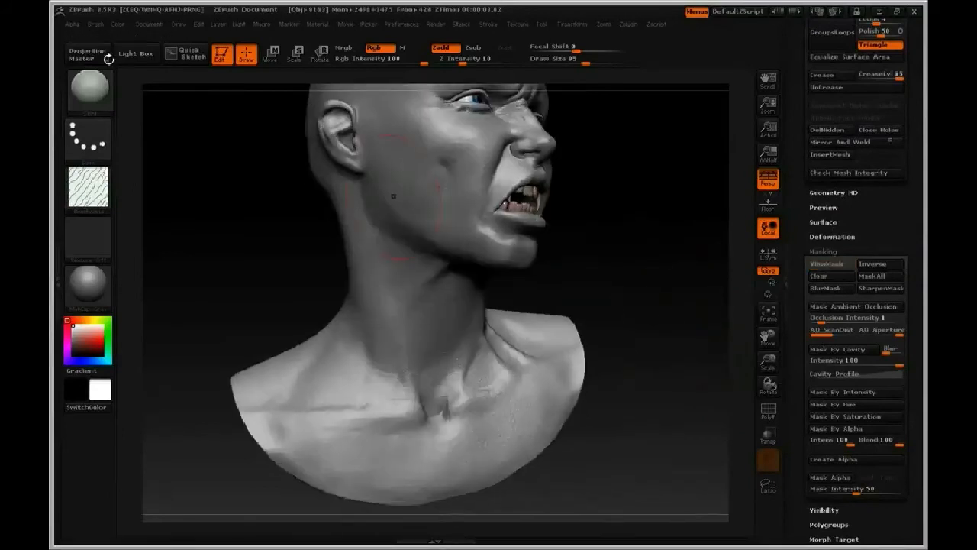
pyautogui.click(96, 24)
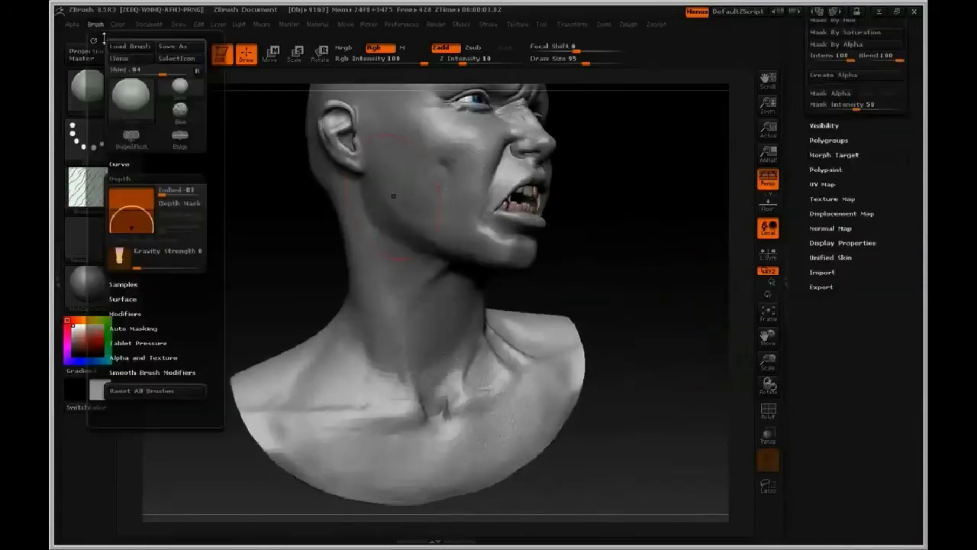
pyautogui.click(135, 328)
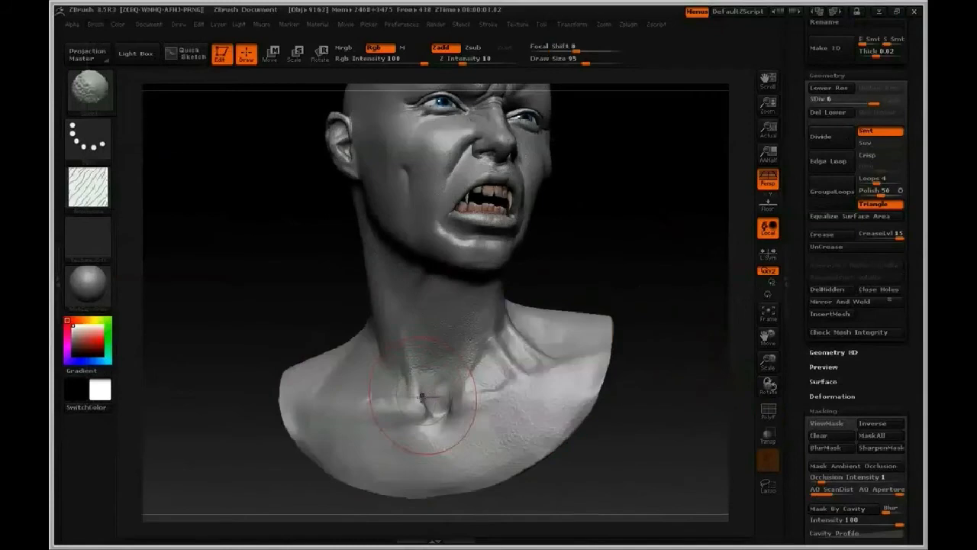
pyautogui.keyDown('shift'); pyautogui.moveTo(399, 406); pyautogui.dragTo(370, 407); pyautogui.keyUp('shift')
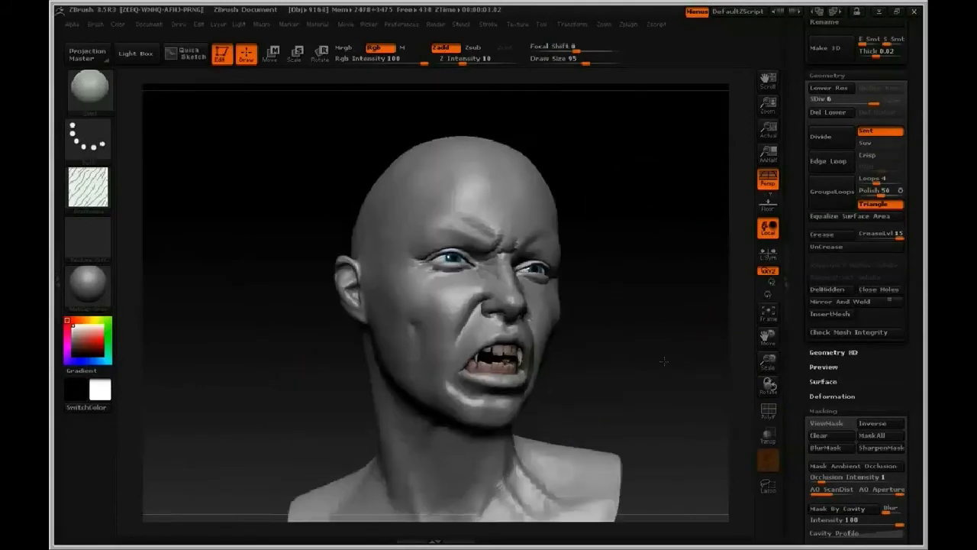
# Spray more skin texture over the right cheek, jaw and the area around the upper lip
pyautogui.moveTo(686, 363)
pyautogui.mouseDown()
pyautogui.moveTo(667, 370)
pyautogui.moveTo(694, 420)
pyautogui.moveTo(700, 279)
pyautogui.moveTo(613, 328)
pyautogui.mouseUp()
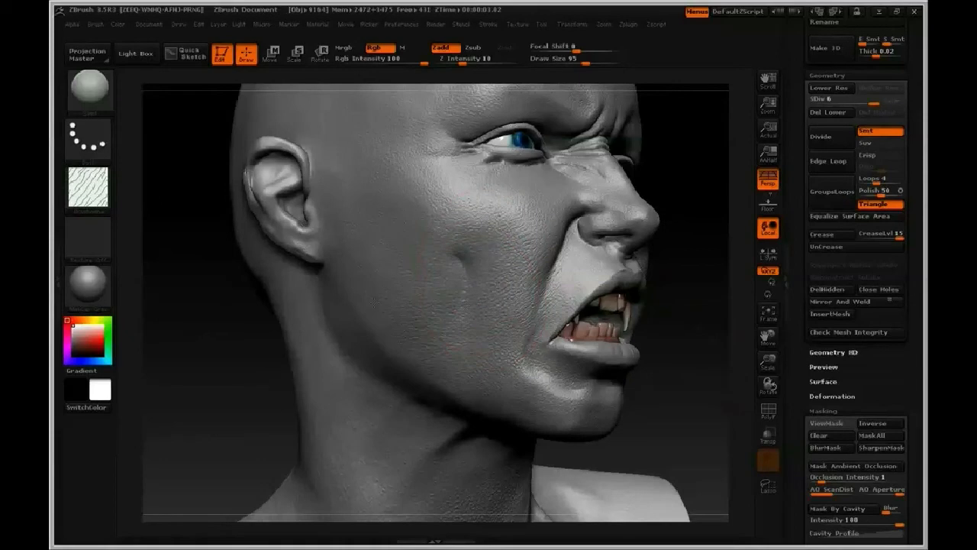
pyautogui.moveTo(688, 365)
pyautogui.mouseDown()
pyautogui.moveTo(428, 370)
pyautogui.moveTo(347, 382)
pyautogui.moveTo(390, 367)
pyautogui.moveTo(313, 330)
pyautogui.moveTo(307, 339)
pyautogui.mouseUp()
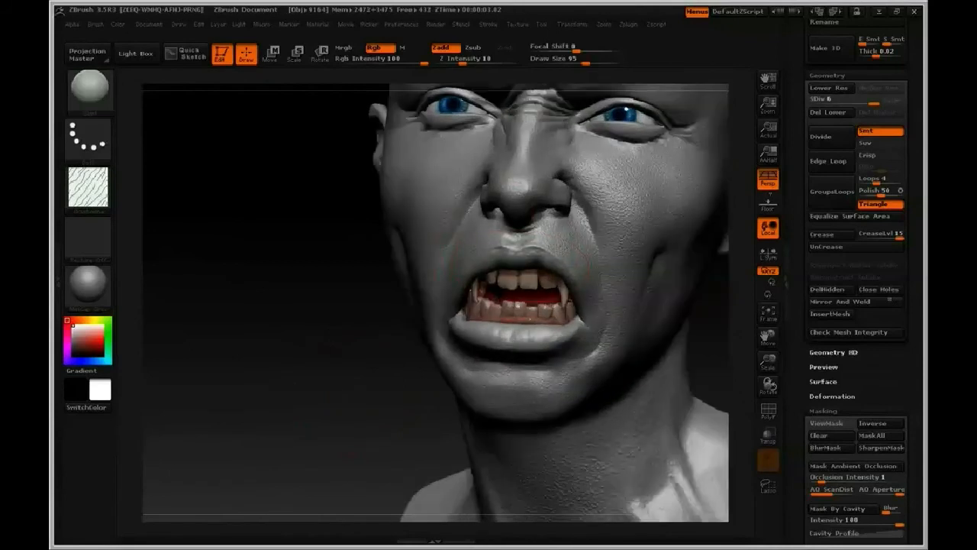
# Set up the Standard brush with a DragRect stroke, the Alpha 58 crease pattern, Zsub and a Z Intensity of 29
pyautogui.click(89, 90)
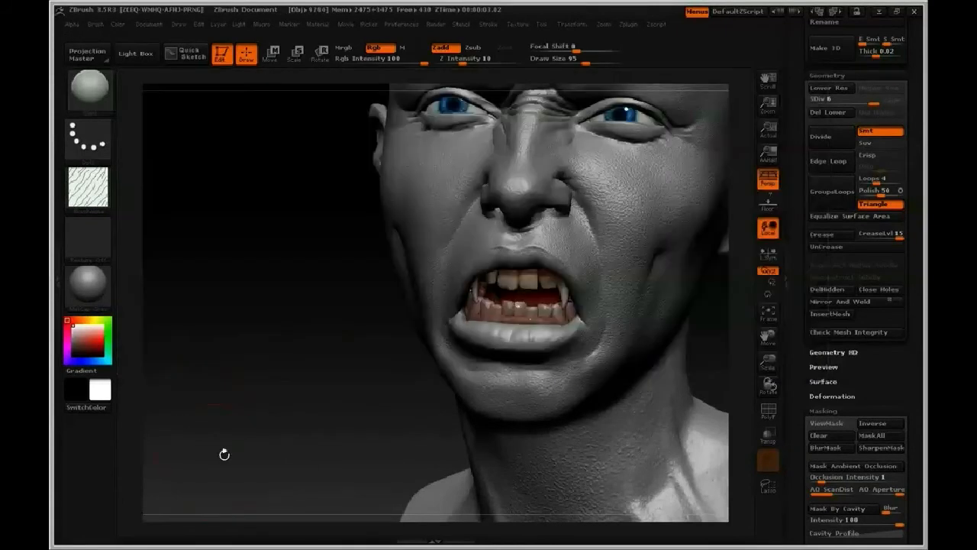
pyautogui.click(85, 199)
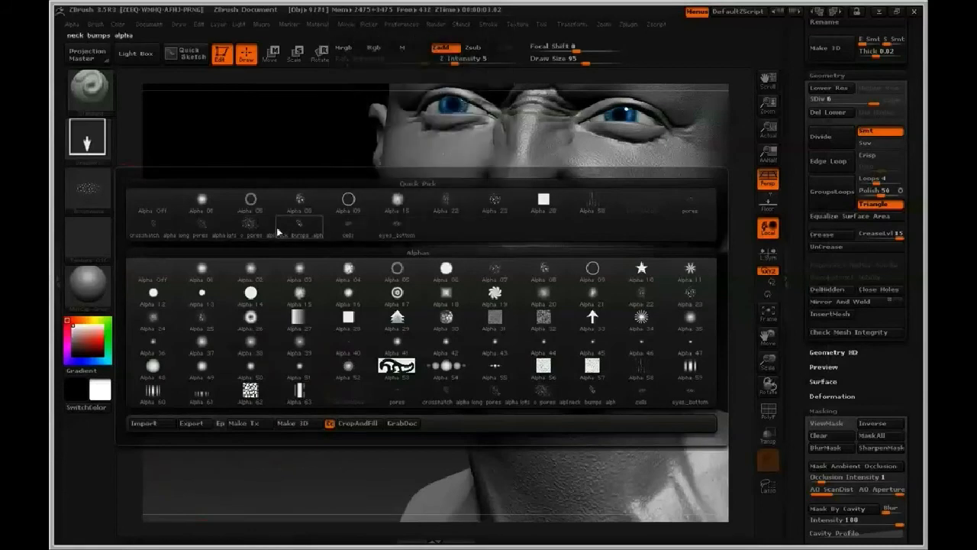
pyautogui.click(592, 202)
pyautogui.moveTo(334, 398); pyautogui.dragTo(374, 394)
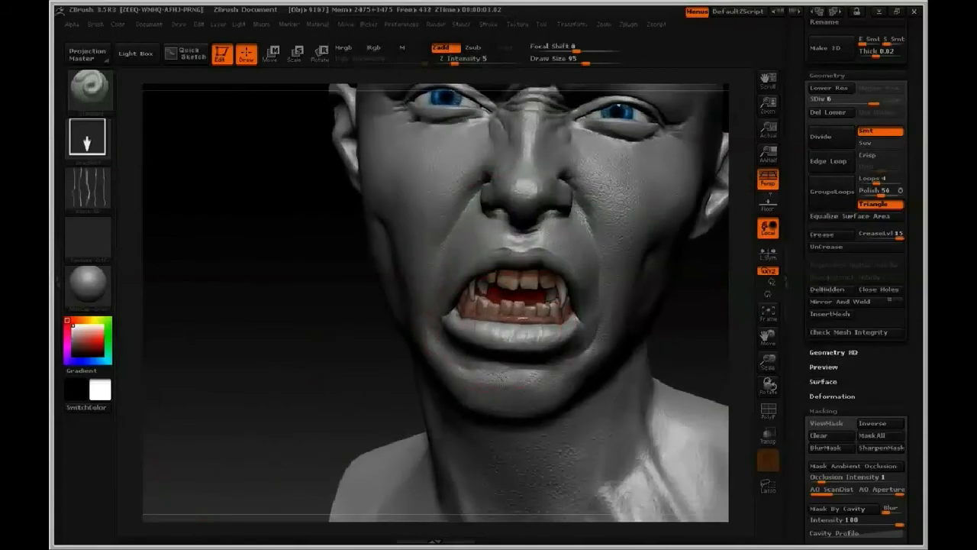
pyautogui.click(474, 48)
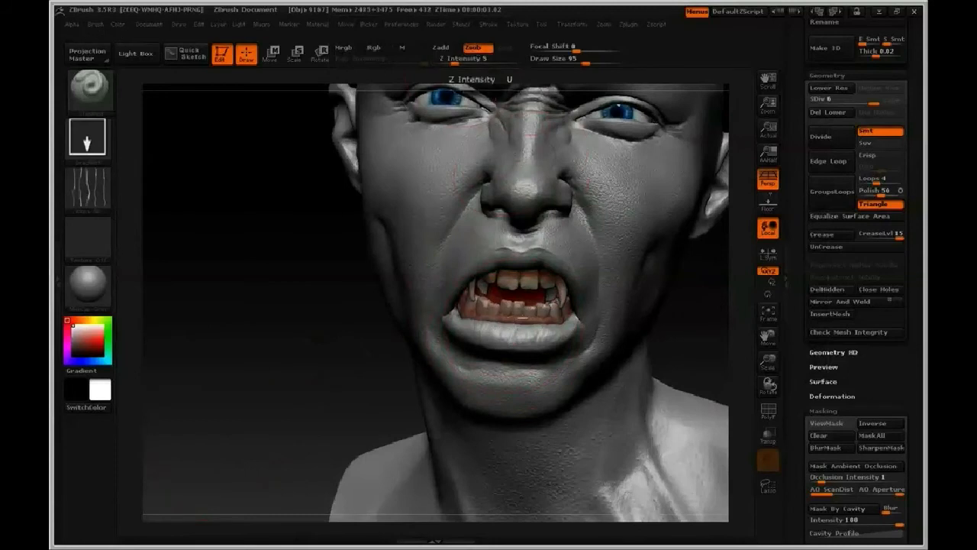
pyautogui.click(482, 60)
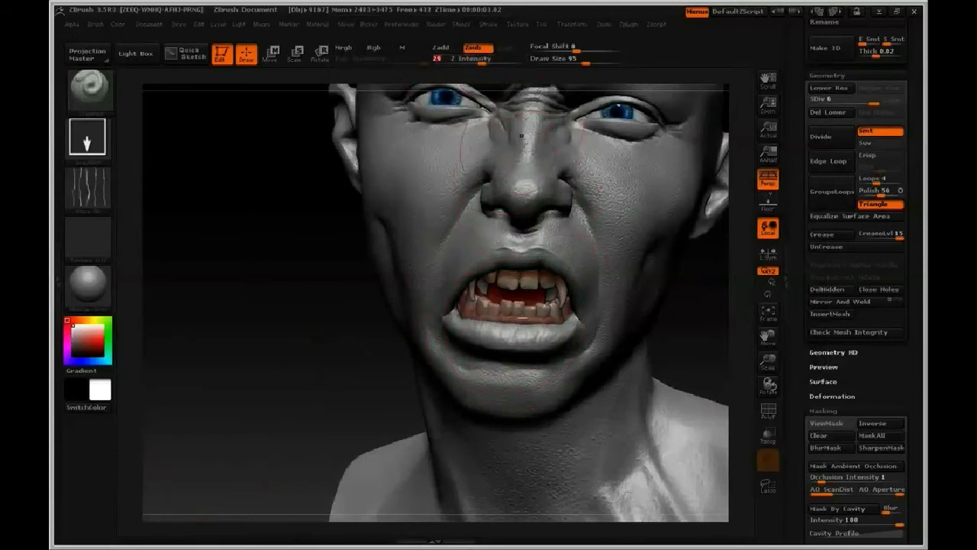
# Stamp vertical creases into the lower lip, undoing the stray stamp on the chin
pyautogui.moveTo(521, 327)
pyautogui.mouseDown()
pyautogui.moveTo(521, 351)
pyautogui.moveTo(532, 342)
pyautogui.mouseUp()
pyautogui.moveTo(509, 367); pyautogui.dragTo(510, 380)
pyautogui.hotkey('ctrl', 'z')
pyautogui.moveTo(527, 334); pyautogui.dragTo(559, 336)
# Change the brush to a spray stroke, lower the Z Intensity to 12 and spray creases along the lower lip
pyautogui.click(87, 137)
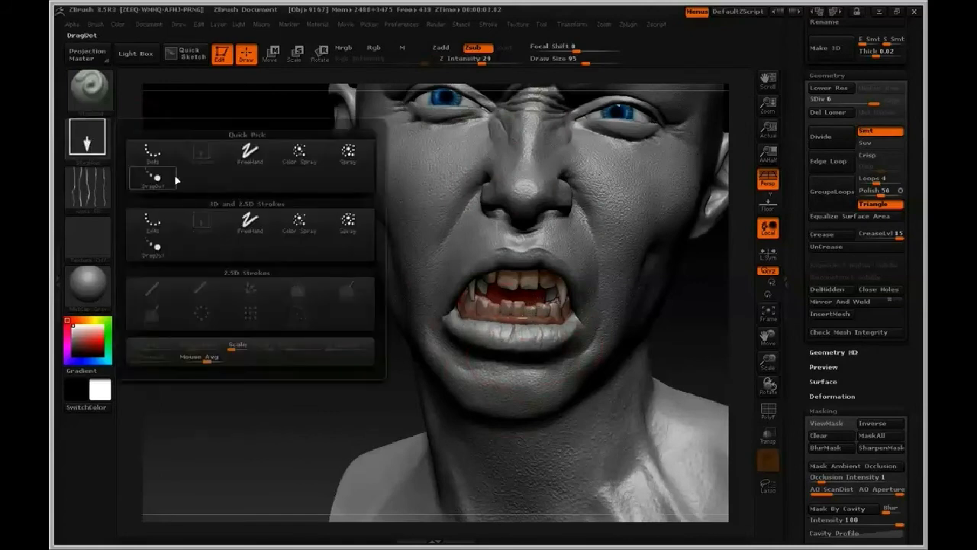
pyautogui.click(299, 155)
pyautogui.moveTo(519, 334)
pyautogui.mouseDown()
pyautogui.moveTo(469, 336)
pyautogui.moveTo(492, 329)
pyautogui.mouseUp()
pyautogui.hotkey('ctrl', 'z')
pyautogui.click(465, 61)
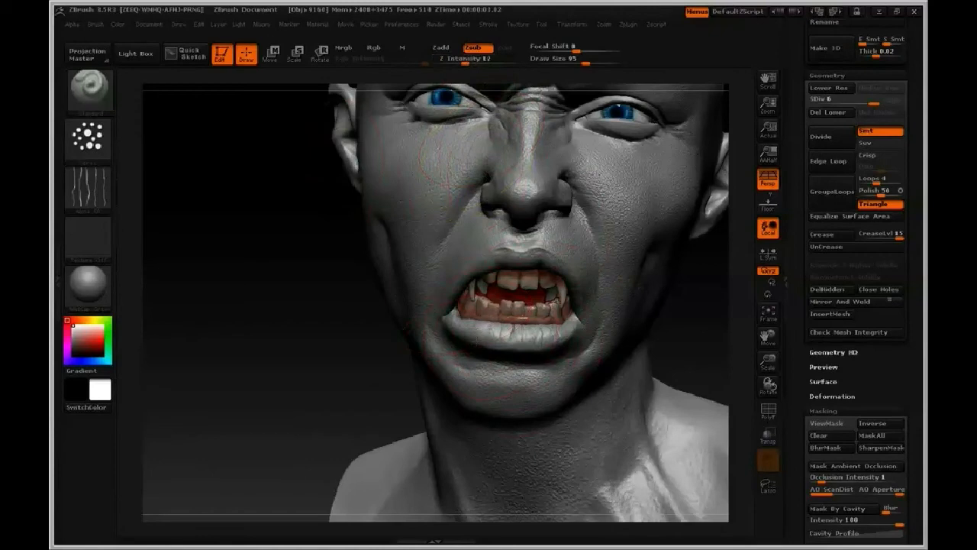
pyautogui.moveTo(488, 328)
pyautogui.mouseDown()
pyautogui.moveTo(545, 333)
pyautogui.moveTo(531, 325)
pyautogui.mouseUp()
# Reduce the draw size to 20 and switch to the Inflat brush for work on the lips
pyautogui.moveTo(348, 378); pyautogui.dragTo(416, 290)
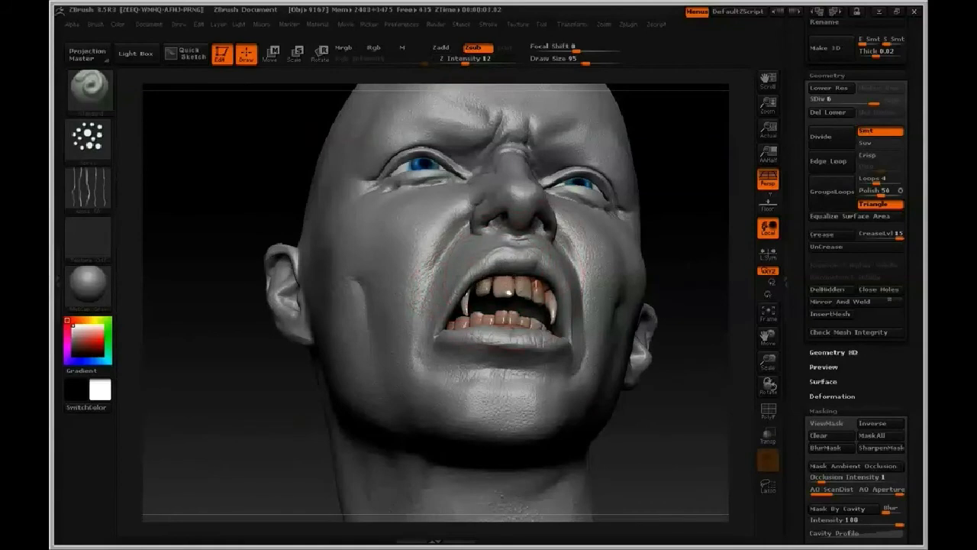
pyautogui.moveTo(715, 344)
pyautogui.mouseDown()
pyautogui.moveTo(709, 351)
pyautogui.moveTo(711, 311)
pyautogui.moveTo(677, 284)
pyautogui.moveTo(744, 323)
pyautogui.moveTo(698, 330)
pyautogui.moveTo(624, 316)
pyautogui.moveTo(450, 374)
pyautogui.moveTo(418, 370)
pyautogui.moveTo(431, 361)
pyautogui.mouseUp()
pyautogui.press('s')
pyautogui.press('s')
pyautogui.click(90, 91)
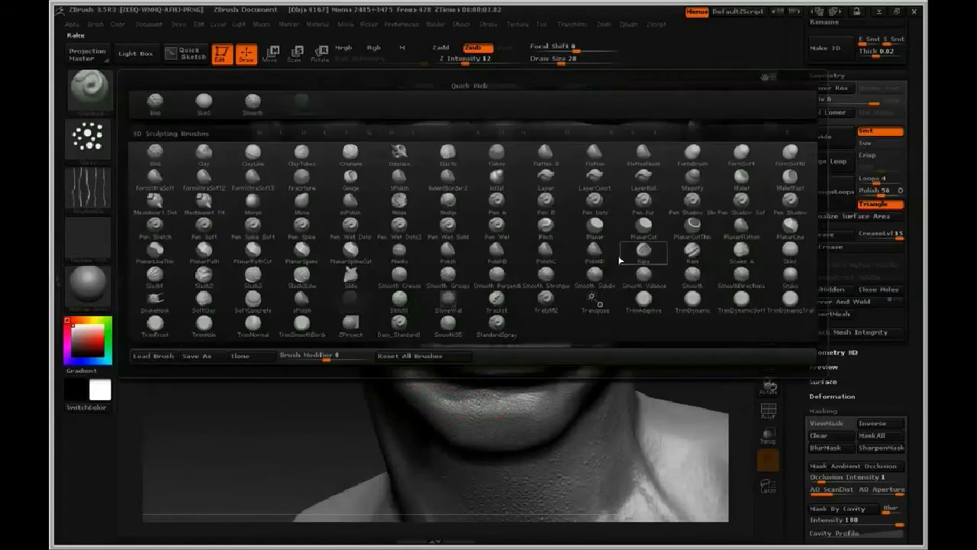
pyautogui.press('b')
pyautogui.press('i')
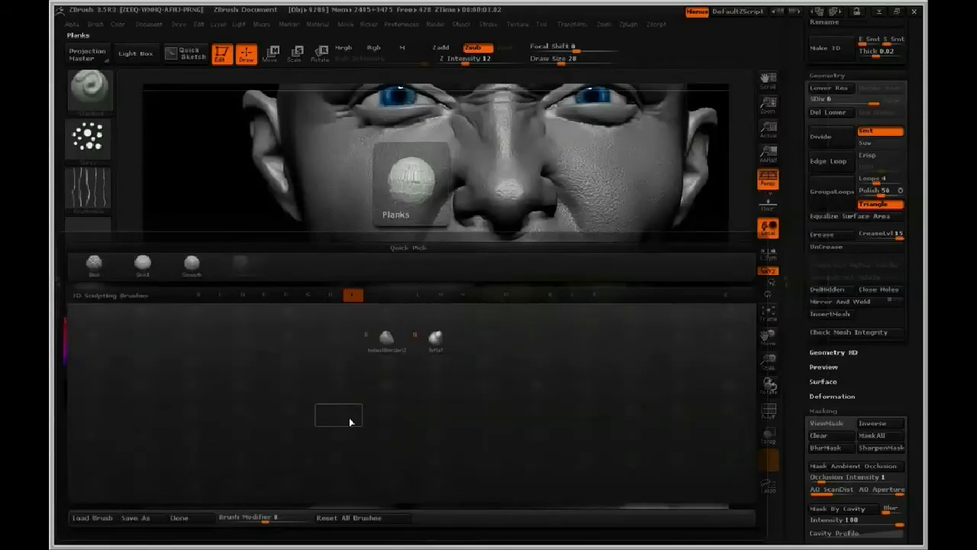
pyautogui.press('n')
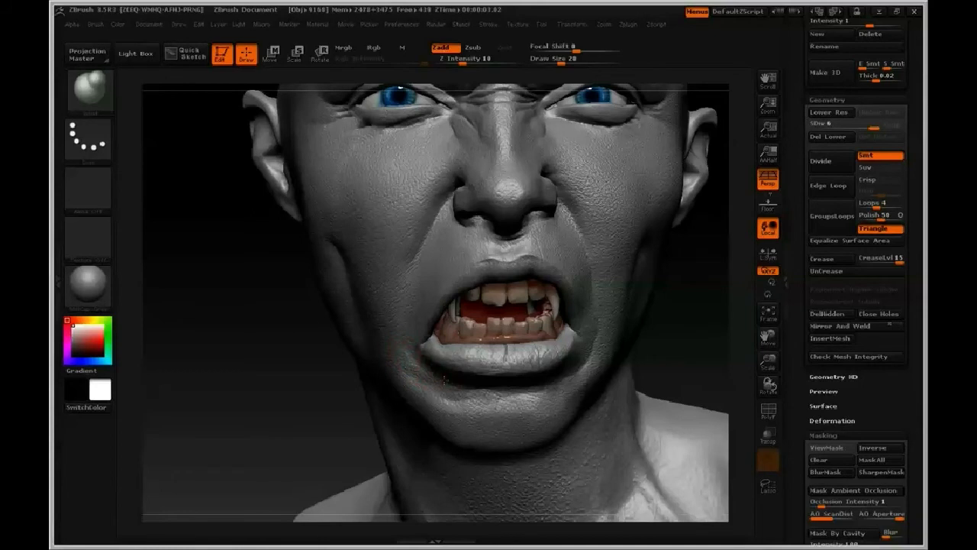
# Switch to the Dam_Standard brush and set its draw size to 12
pyautogui.press('b')
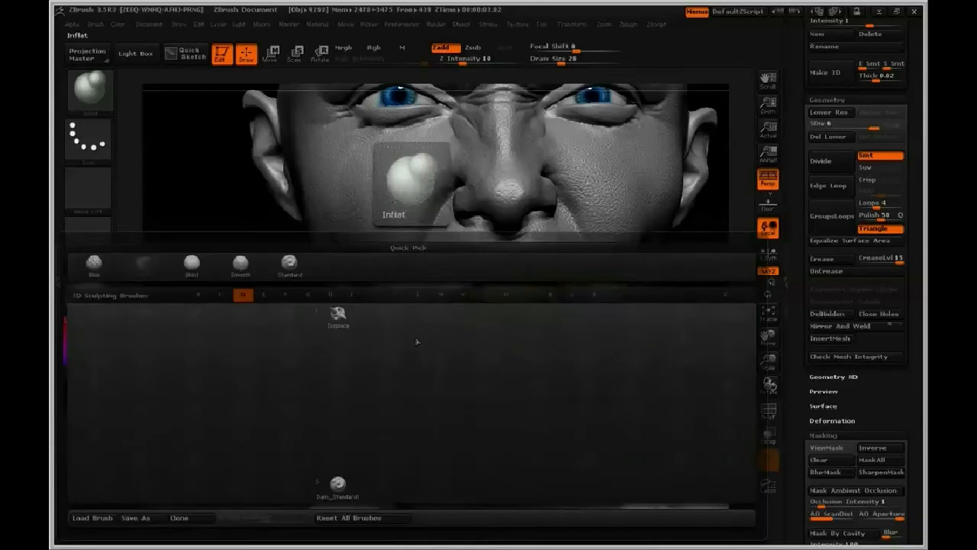
pyautogui.click(371, 464)
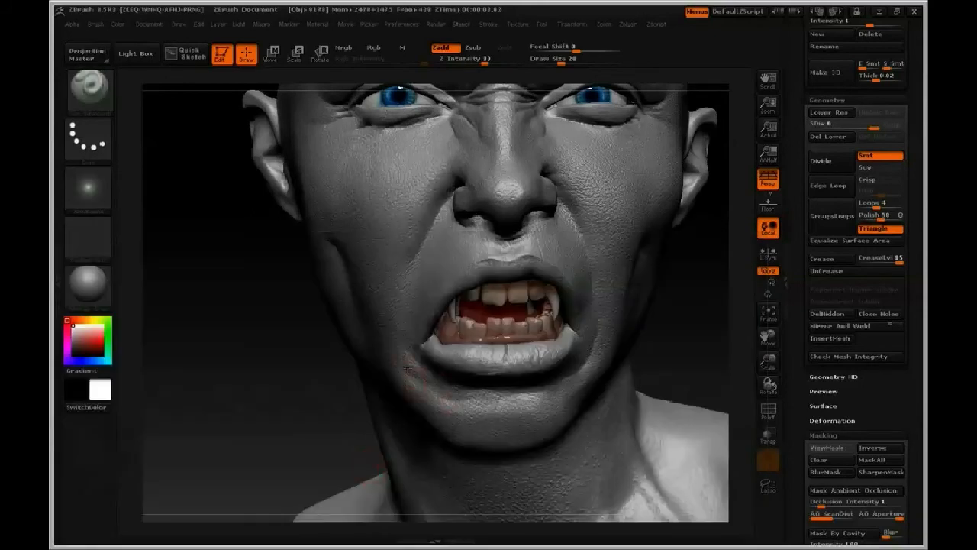
pyautogui.press('s')
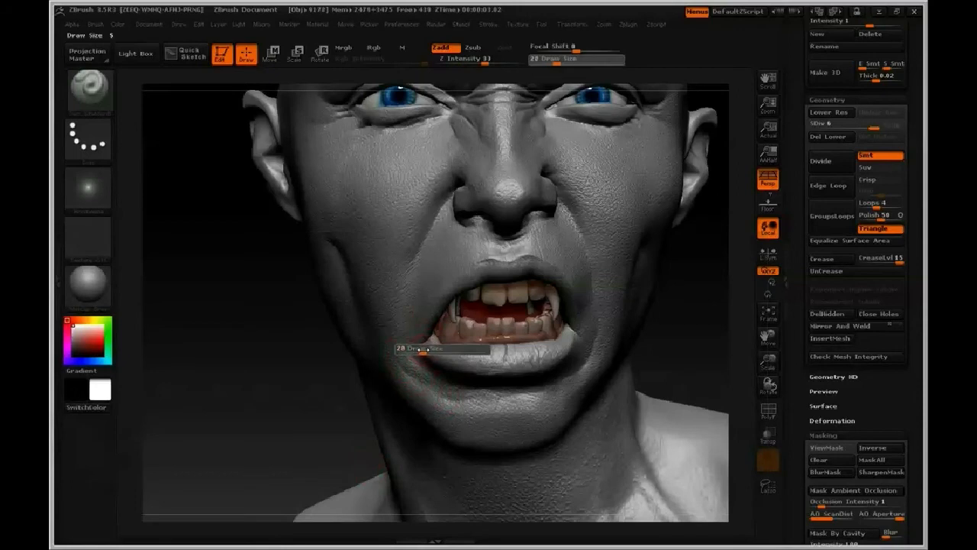
pyautogui.moveTo(418, 350); pyautogui.dragTo(415, 350)
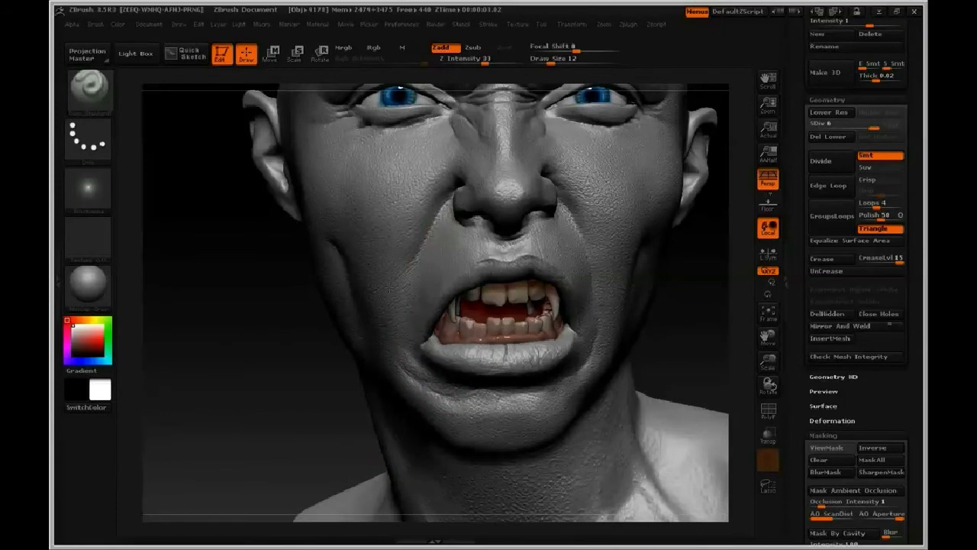
# Set the draw size to 20 and carve creases around the mouth corners and beneath the lower lip
pyautogui.press('s')
pyautogui.moveTo(408, 297); pyautogui.dragTo(419, 297)
pyautogui.press('s')
pyautogui.click(398, 339)
pyautogui.moveTo(705, 285); pyautogui.dragTo(551, 218)
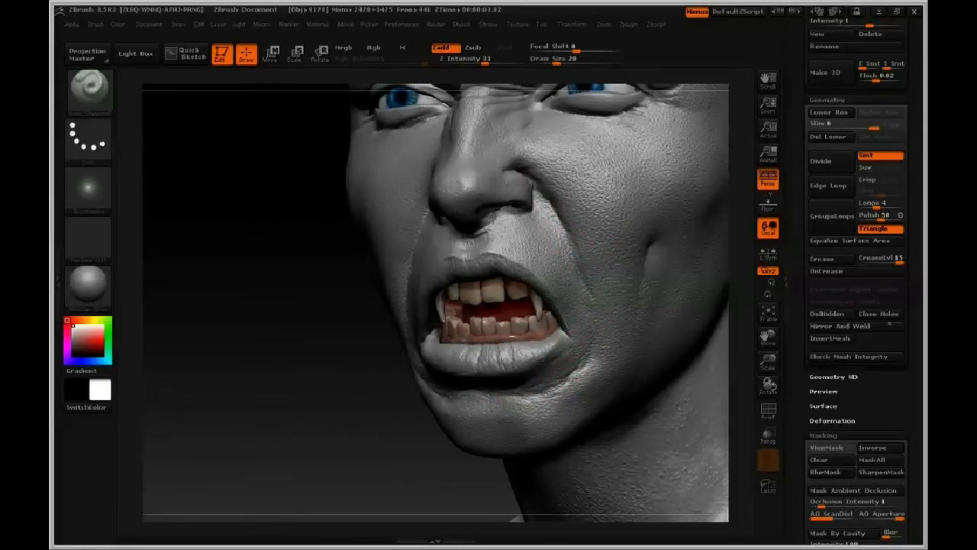
pyautogui.moveTo(305, 374); pyautogui.dragTo(387, 366)
pyautogui.moveTo(450, 380); pyautogui.dragTo(485, 377)
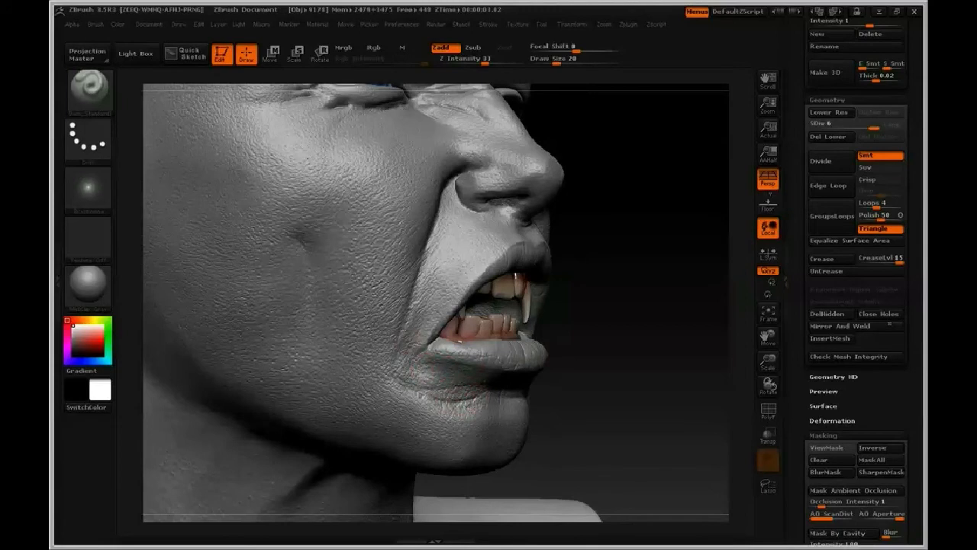
# Carve fine creases into the skin directly below the nostril
pyautogui.moveTo(649, 354); pyautogui.dragTo(500, 217)
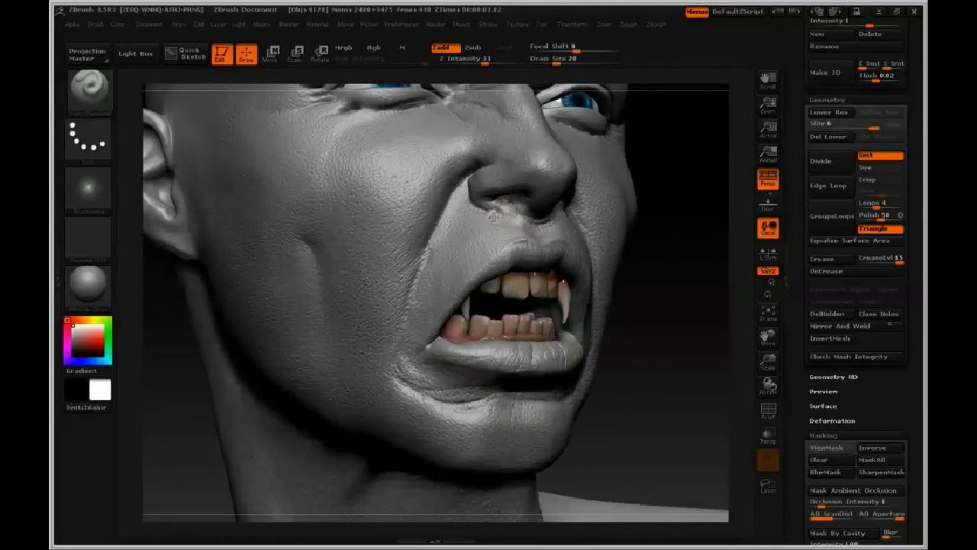
pyautogui.moveTo(670, 245); pyautogui.dragTo(710, 182)
pyautogui.moveTo(656, 313); pyautogui.dragTo(611, 419)
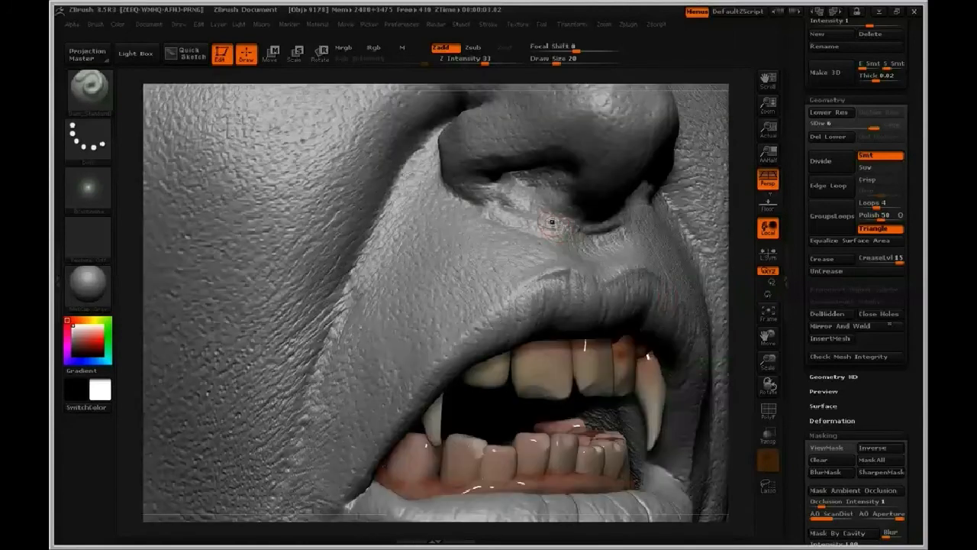
pyautogui.press('f')
# Carve wrinkles across the nose bridge and out from the inner eye corner below the eye
pyautogui.moveTo(649, 219); pyautogui.dragTo(681, 450)
pyautogui.keyDown('alt'); pyautogui.moveTo(654, 181); pyautogui.dragTo(649, 364); pyautogui.keyUp('alt')
pyautogui.moveTo(458, 317); pyautogui.dragTo(505, 299)
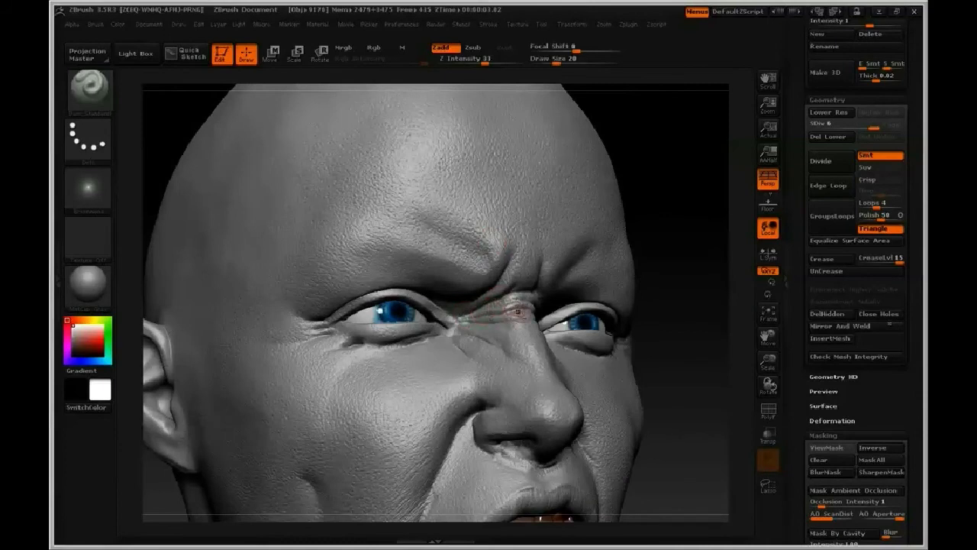
pyautogui.moveTo(453, 329)
pyautogui.mouseDown()
pyautogui.moveTo(477, 343)
pyautogui.moveTo(388, 353)
pyautogui.moveTo(273, 332)
pyautogui.moveTo(326, 331)
pyautogui.moveTo(306, 340)
pyautogui.mouseUp()
# Carve crow's-feet wrinkles fanning out from the outer eye corner and below the eye
pyautogui.moveTo(684, 310)
pyautogui.mouseDown()
pyautogui.moveTo(672, 328)
pyautogui.moveTo(684, 343)
pyautogui.mouseUp()
pyautogui.moveTo(531, 366); pyautogui.dragTo(602, 365)
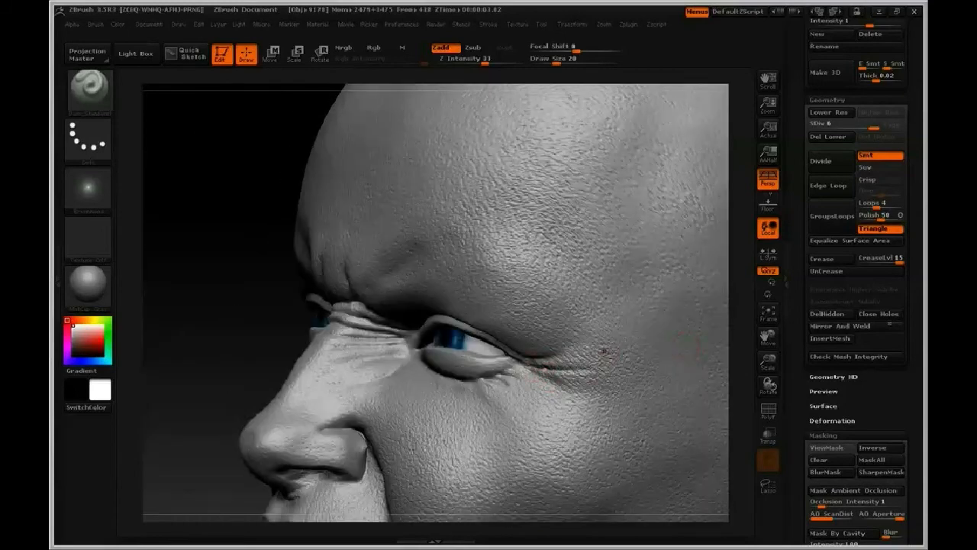
pyautogui.moveTo(533, 374); pyautogui.dragTo(595, 396)
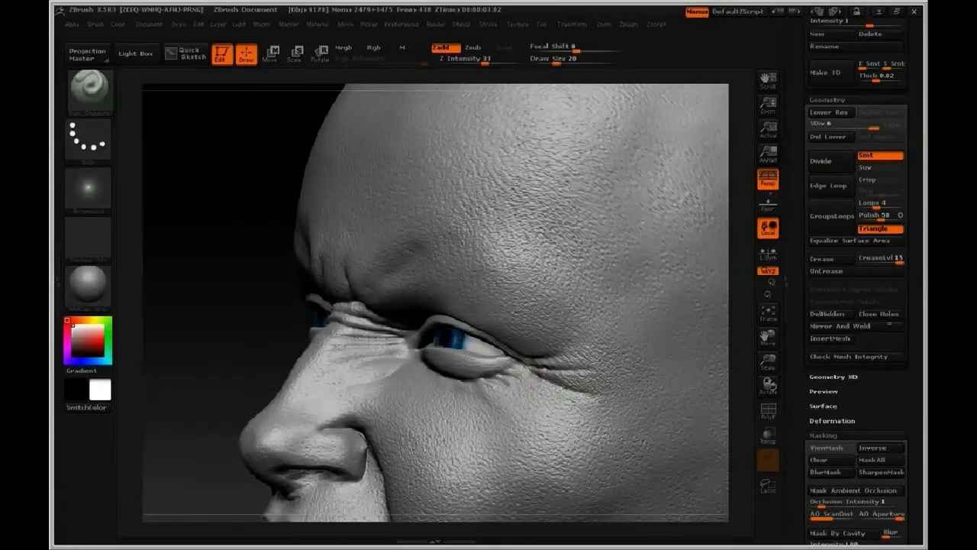
pyautogui.moveTo(509, 374); pyautogui.dragTo(568, 406)
pyautogui.moveTo(500, 382); pyautogui.dragTo(550, 414)
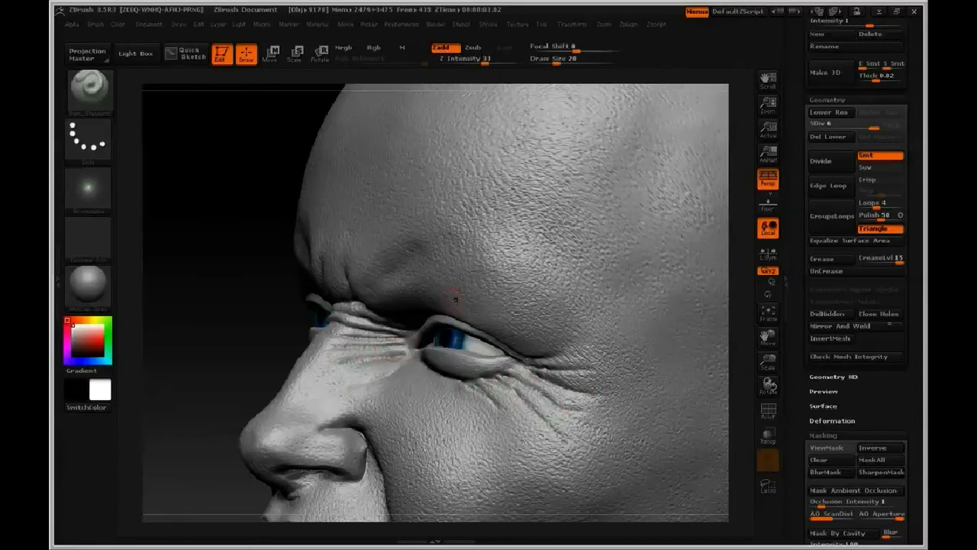
# Switch to the Inflat brush at draw size 19 and puff up the skin between the wrinkles around the eye
pyautogui.press('b')
pyautogui.press('i')
pyautogui.press('n')
pyautogui.press('s')
pyautogui.moveTo(460, 379); pyautogui.dragTo(487, 390)
pyautogui.press('s')
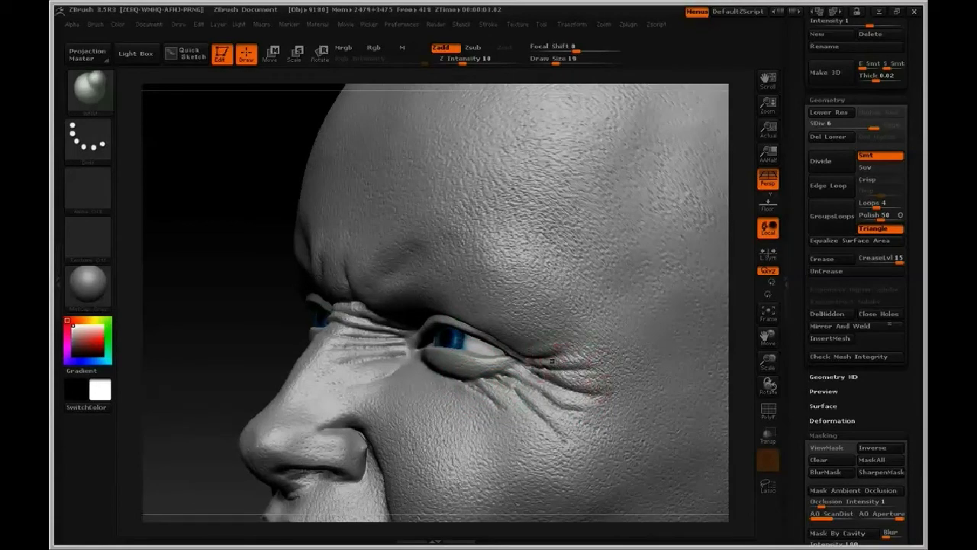
pyautogui.moveTo(222, 344)
pyautogui.mouseDown()
pyautogui.moveTo(291, 352)
pyautogui.moveTo(327, 340)
pyautogui.mouseUp()
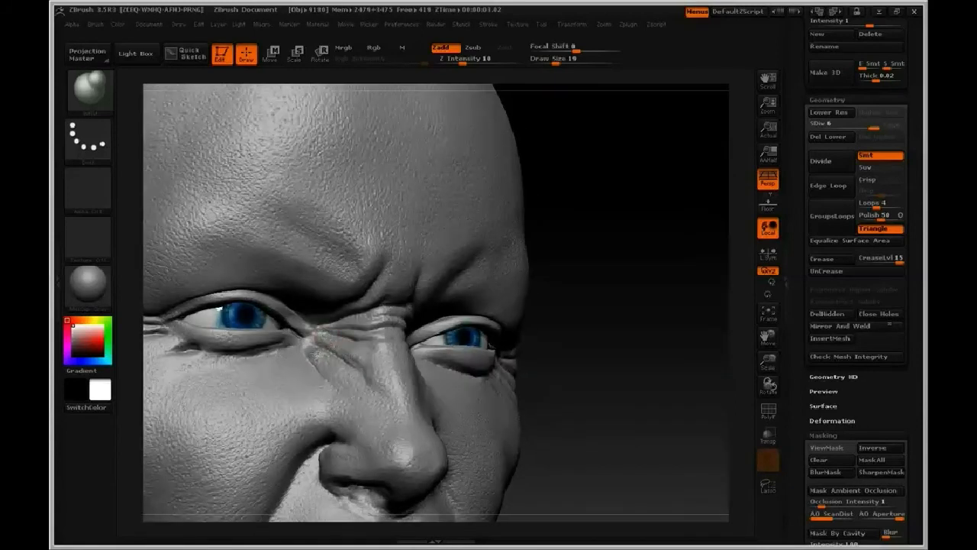
pyautogui.moveTo(334, 377)
pyautogui.mouseDown()
pyautogui.moveTo(408, 347)
pyautogui.moveTo(323, 340)
pyautogui.mouseUp()
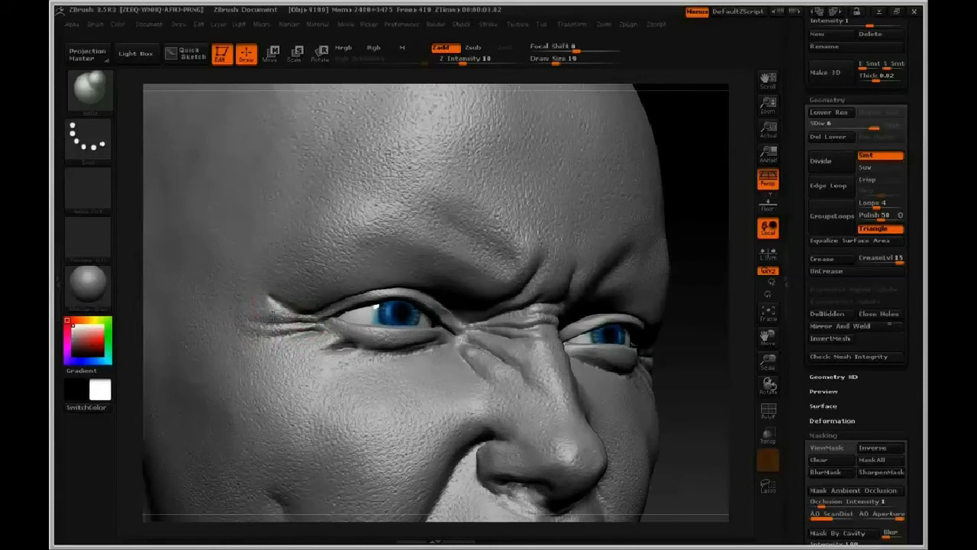
# Switch to the Blob brush and enlarge the draw size to 68
pyautogui.keyDown('alt'); pyautogui.moveTo(725, 334); pyautogui.dragTo(614, 365); pyautogui.keyUp('alt')
pyautogui.keyDown('alt'); pyautogui.moveTo(625, 401); pyautogui.dragTo(659, 284); pyautogui.keyUp('alt')
pyautogui.click(92, 82)
pyautogui.click(107, 100)
pyautogui.click(211, 150)
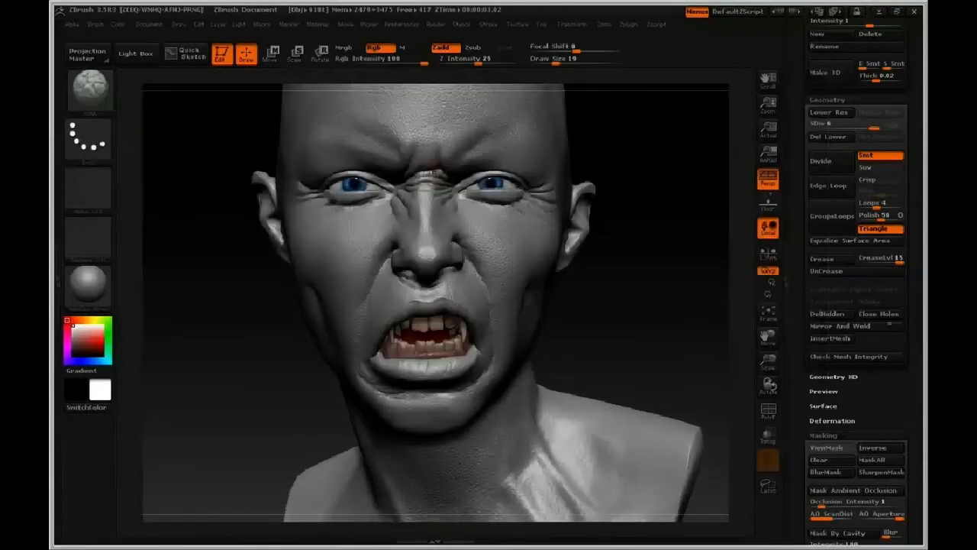
pyautogui.press('s')
pyautogui.moveTo(419, 393); pyautogui.dragTo(439, 394)
pyautogui.moveTo(654, 329)
pyautogui.mouseDown()
pyautogui.moveTo(660, 324)
pyautogui.moveTo(596, 325)
pyautogui.mouseUp()
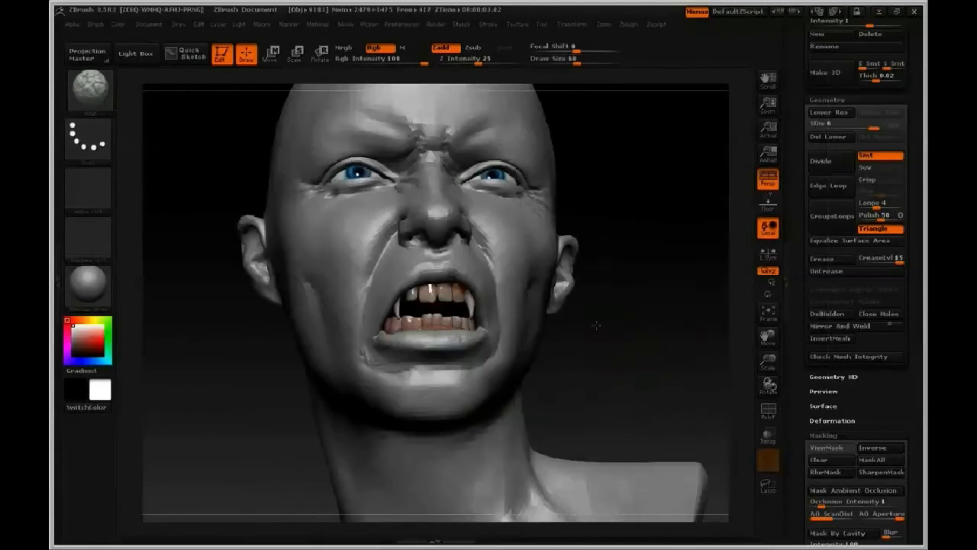
# Give the Blob brush a Spray stroke and the small soft dot of Alpha 42
pyautogui.click(88, 139)
pyautogui.click(349, 151)
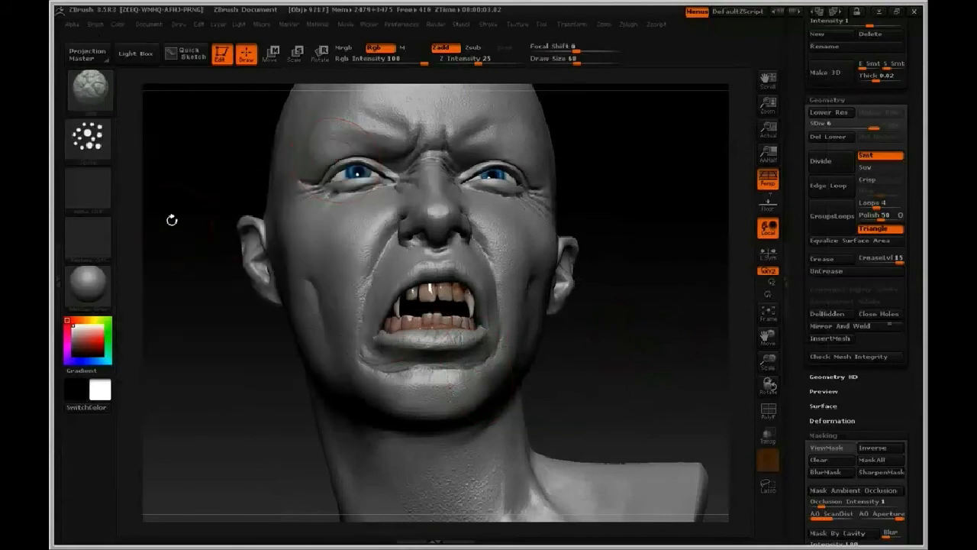
pyautogui.click(77, 188)
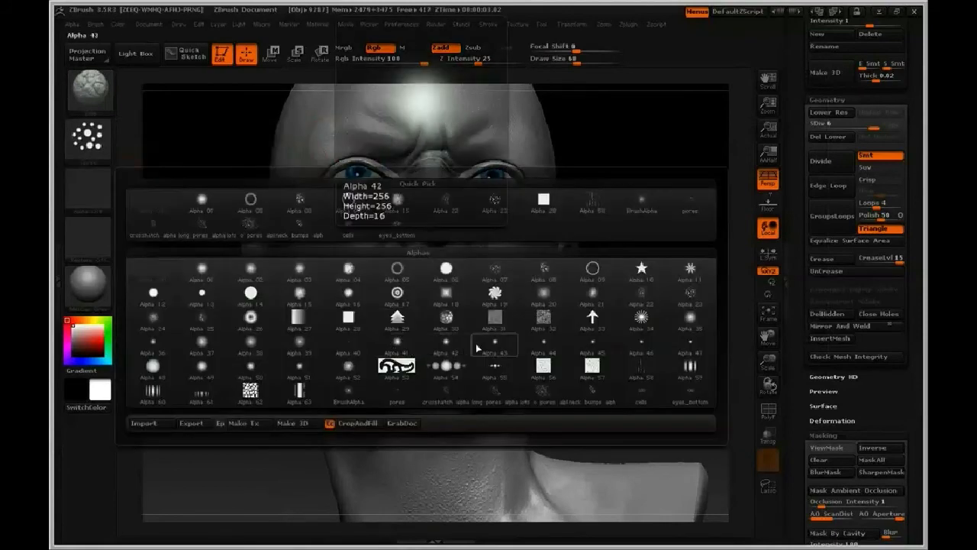
pyautogui.click(448, 345)
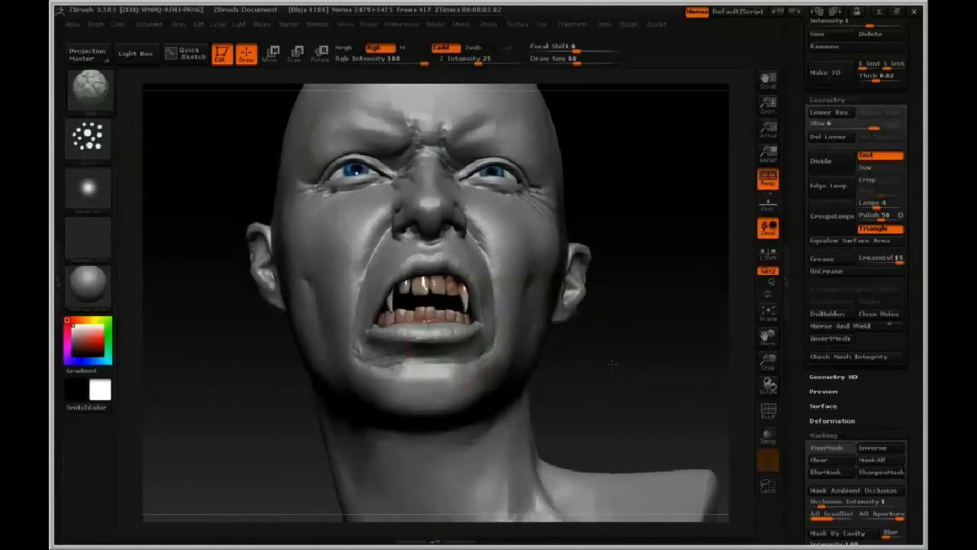
# Try spraying bumps over the chin with a draw size of 45
pyautogui.moveTo(630, 371)
pyautogui.keyDown('alt'); pyautogui.mouseDown()
pyautogui.moveTo(689, 440)
pyautogui.moveTo(659, 323)
pyautogui.mouseUp(); pyautogui.keyUp('alt')
pyautogui.press('s')
pyautogui.moveTo(471, 369); pyautogui.dragTo(459, 369)
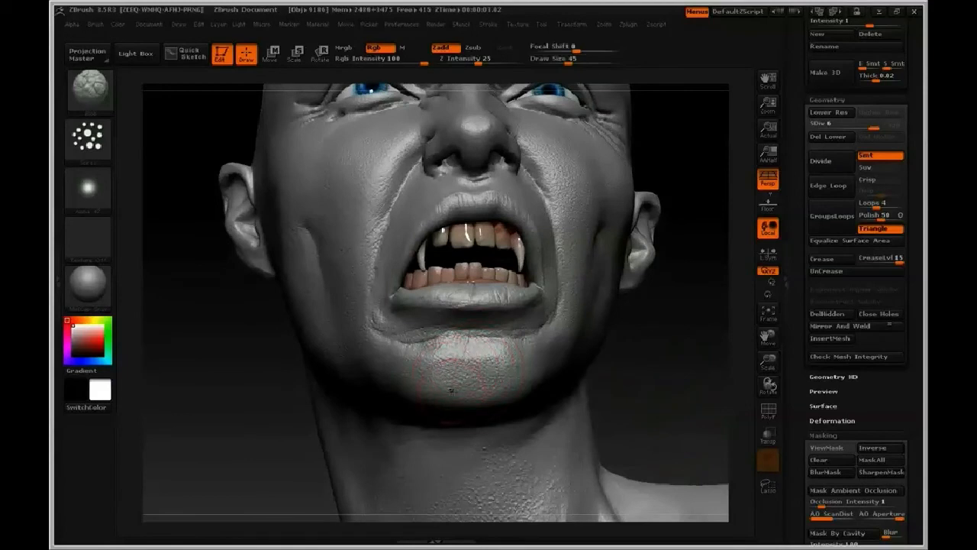
pyautogui.moveTo(450, 373)
pyautogui.mouseDown()
pyautogui.moveTo(445, 386)
pyautogui.moveTo(452, 373)
pyautogui.mouseUp()
pyautogui.hotkey('ctrl', 'z')
# Lower the Z Intensity to 13 and adjust the spray stroke's Flow and Placement
pyautogui.click(474, 59)
pyautogui.moveTo(474, 59); pyautogui.dragTo(465, 59)
pyautogui.click(487, 24)
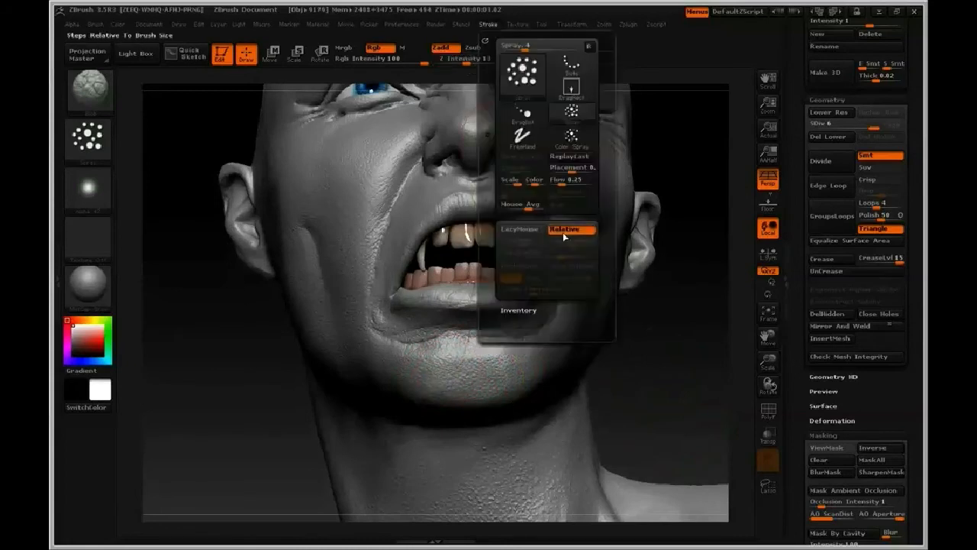
pyautogui.click(559, 180)
pyautogui.click(588, 168)
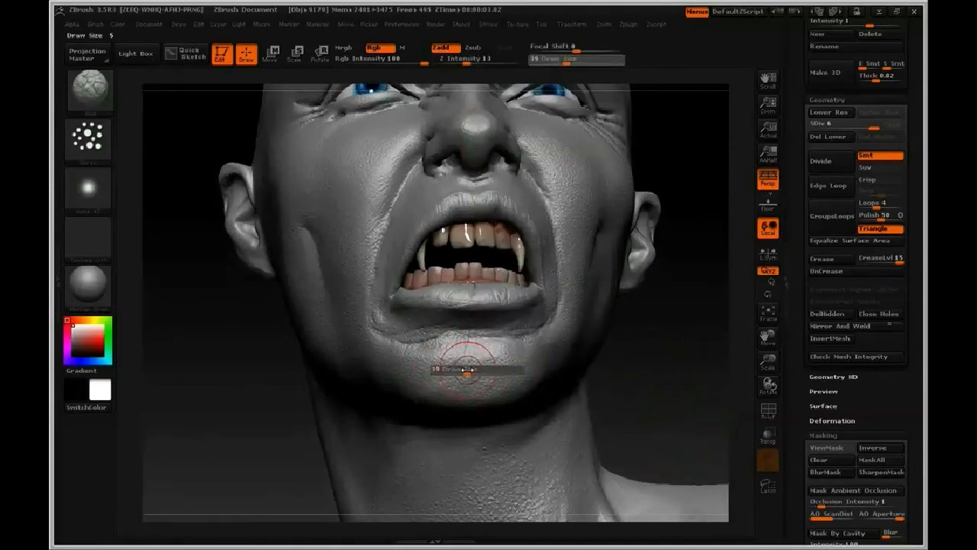
# Set the draw size to 31 and spray small bumps across the chin
pyautogui.press('s')
pyautogui.click(515, 367)
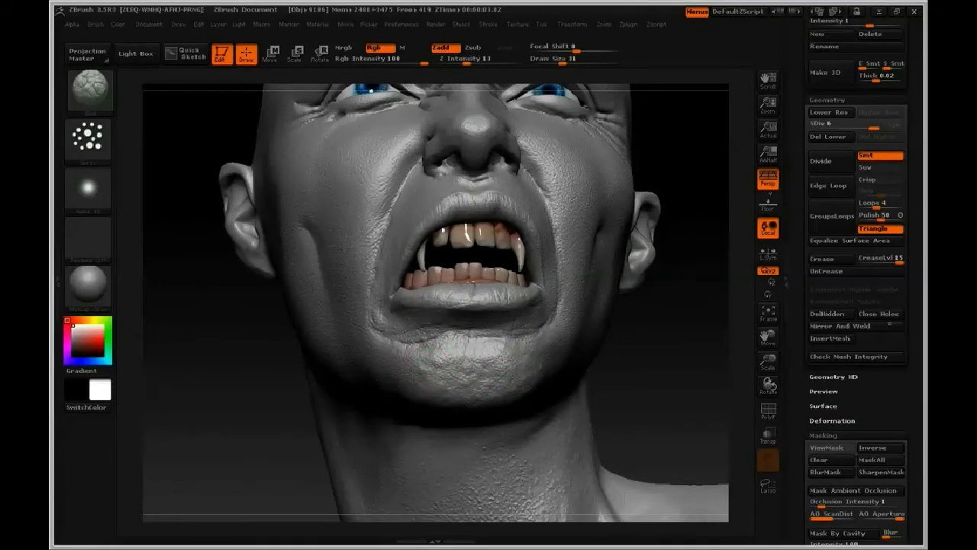
# Spray small bumps across the chin with a draw size of 24 and a raised Z Intensity
pyautogui.press('s')
pyautogui.click(396, 329)
pyautogui.keyDown('alt'); pyautogui.moveTo(629, 334); pyautogui.dragTo(663, 324); pyautogui.keyUp('alt')
pyautogui.keyDown('alt'); pyautogui.moveTo(668, 284); pyautogui.dragTo(691, 297); pyautogui.keyUp('alt')
pyautogui.click(485, 62)
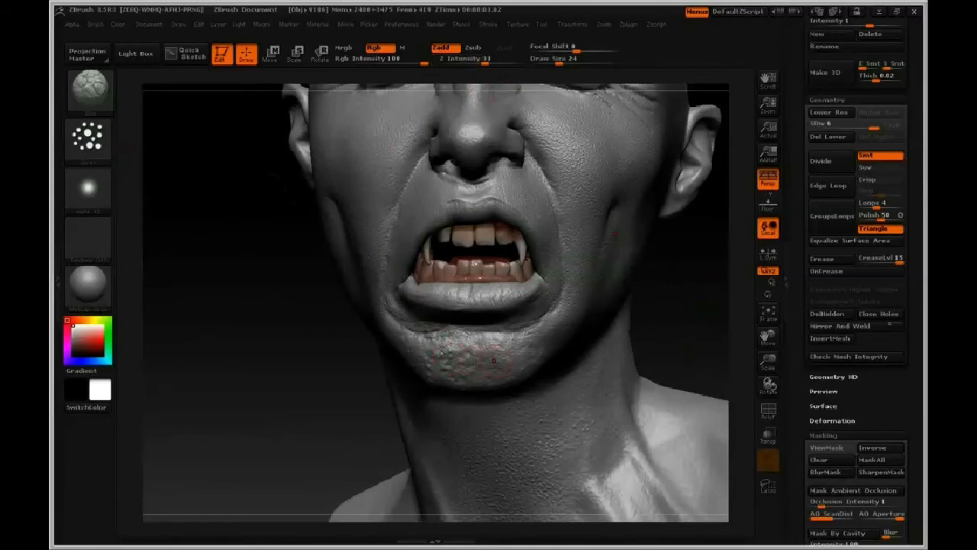
pyautogui.press('f')
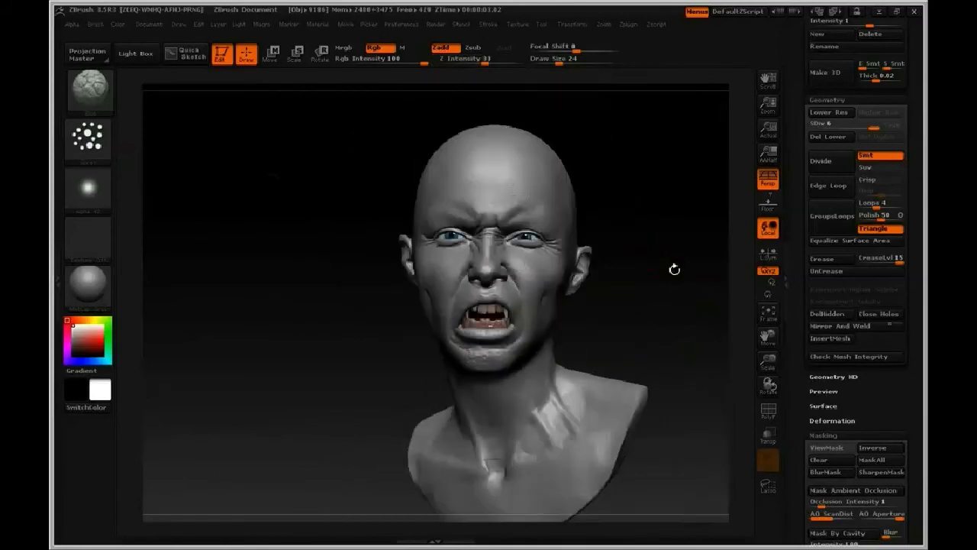
# Swell the skin folds below the corner of the mouth using the Inflate brush at Z Intensity 10 and draw size 15
pyautogui.moveTo(688, 293); pyautogui.dragTo(534, 336)
pyautogui.press('b')
pyautogui.press('i')
pyautogui.press('n')
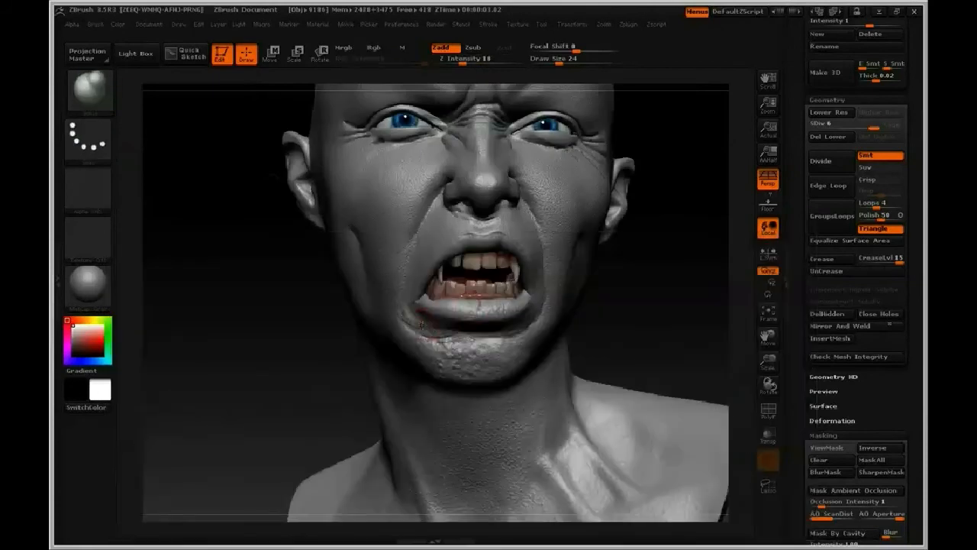
pyautogui.press('s')
pyautogui.click(419, 325)
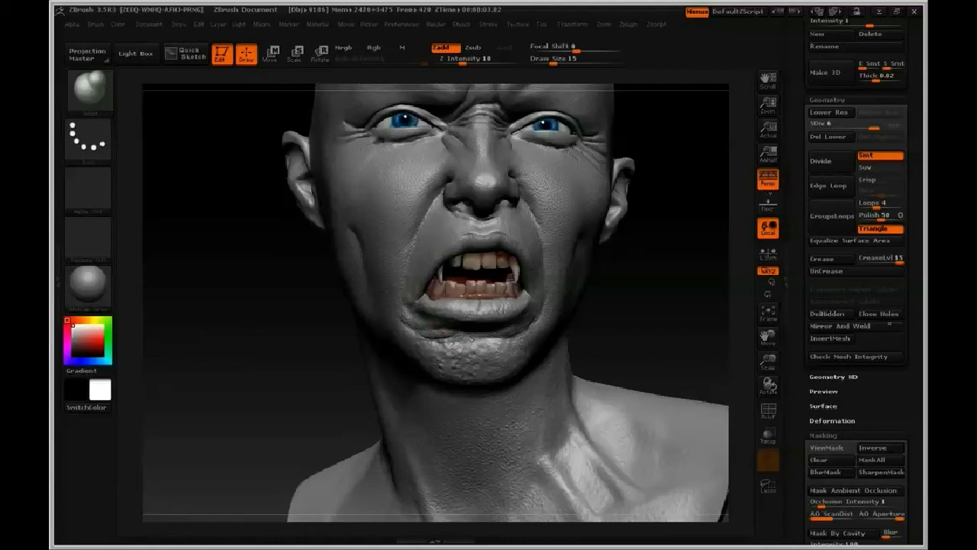
# Enlarge the Inflate brush to a draw size of 31 and examine the whole bust from several angles
pyautogui.press(']')
pyautogui.press(']')
pyautogui.press('f')
pyautogui.moveTo(650, 284); pyautogui.dragTo(600, 334)
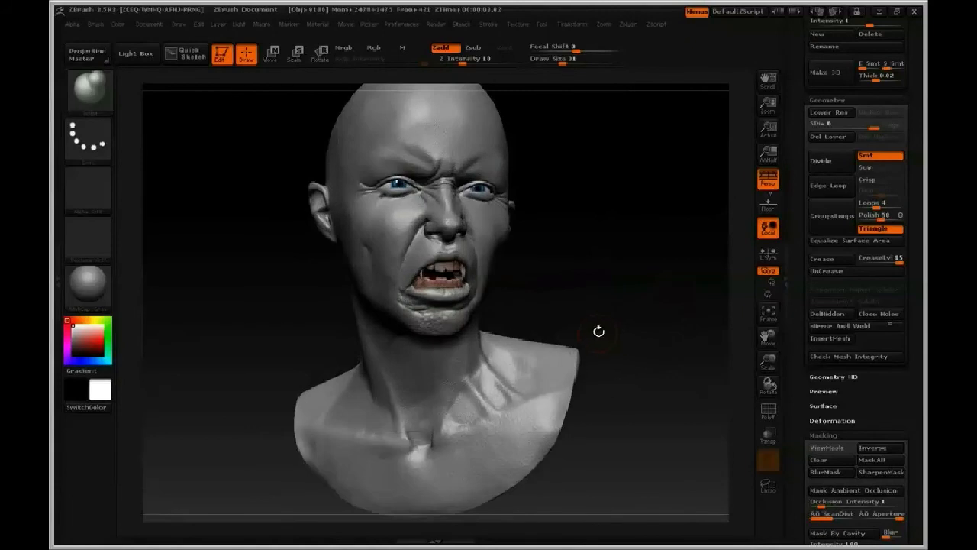
pyautogui.moveTo(661, 325); pyautogui.dragTo(676, 349)
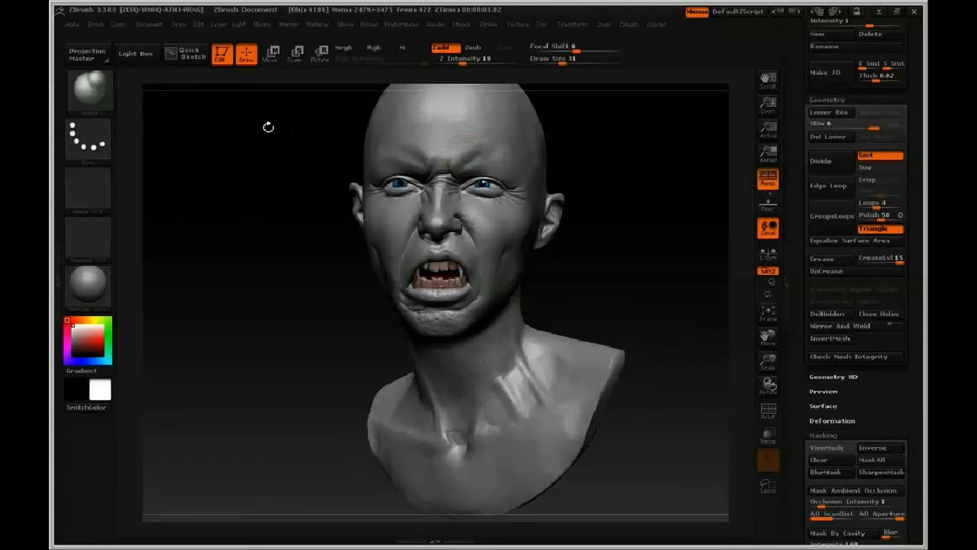
# Set up the Standard brush with a DragRect stroke and a small soft dot alpha
pyautogui.press('1')
pyautogui.click(89, 141)
pyautogui.click(154, 178)
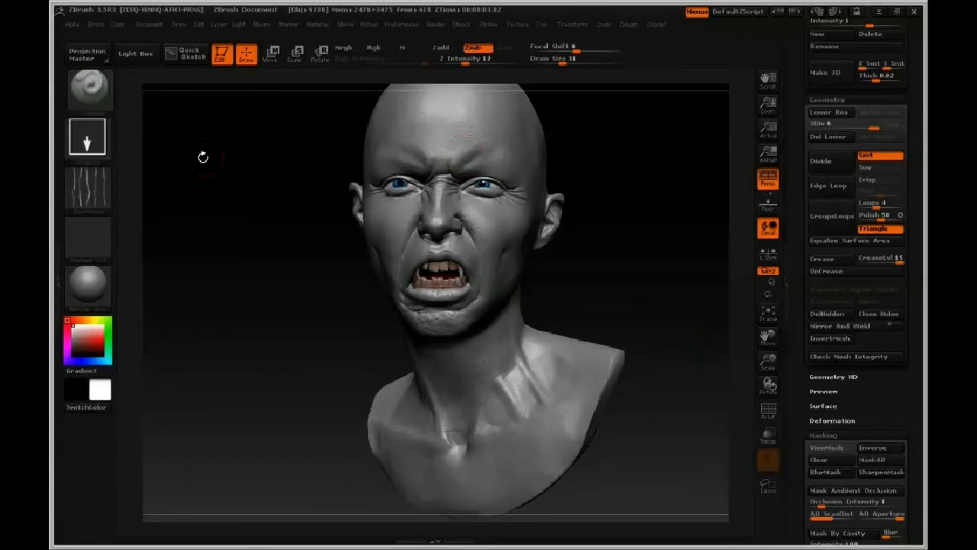
pyautogui.click(89, 189)
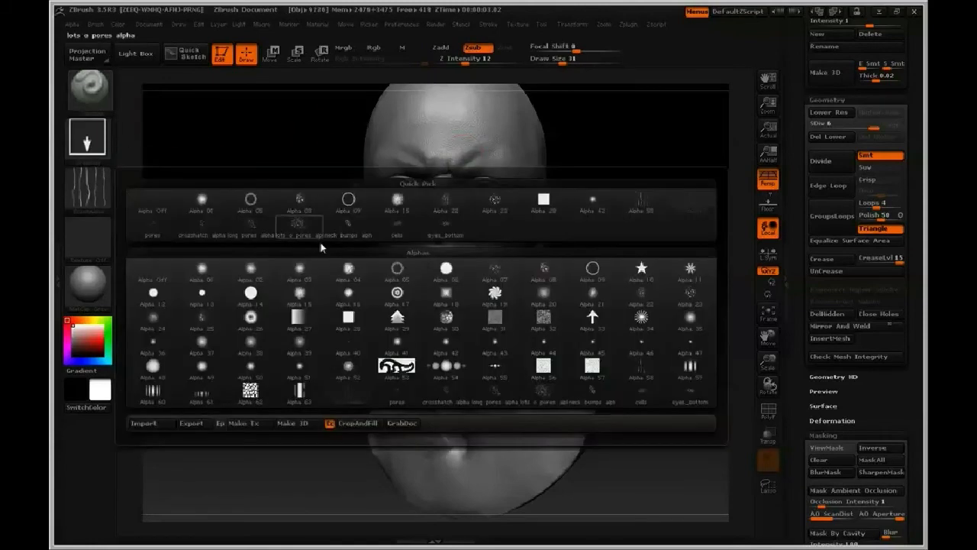
pyautogui.click(484, 356)
pyautogui.moveTo(603, 257)
pyautogui.mouseDown()
pyautogui.moveTo(616, 263)
pyautogui.moveTo(616, 305)
pyautogui.mouseUp()
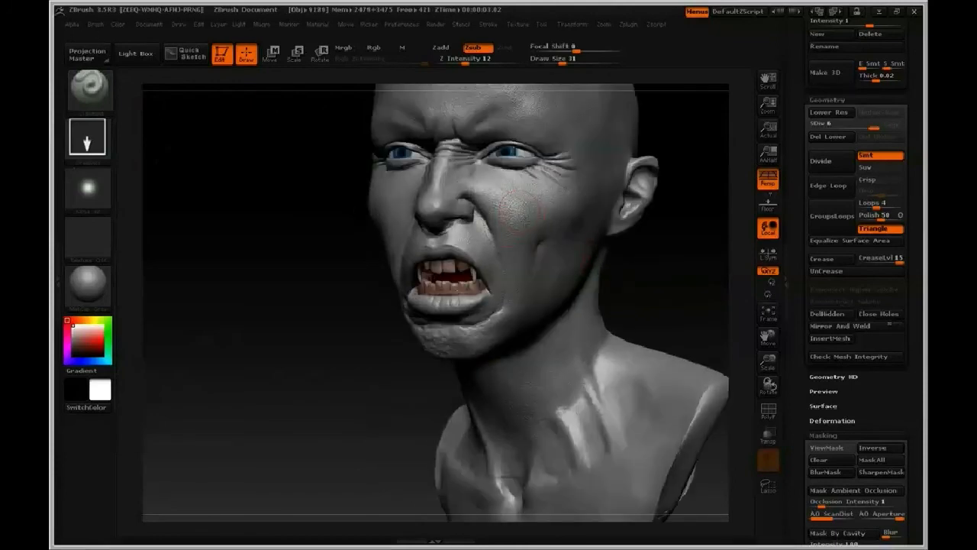
# Switch the brush to Zadd at Z Intensity 53 and try placing a raised mole on the cheek
pyautogui.click(445, 48)
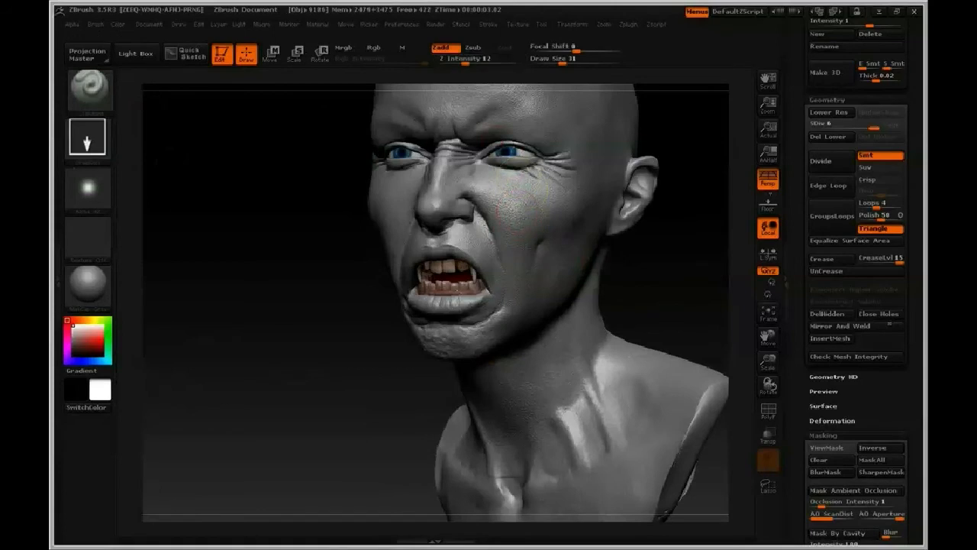
pyautogui.click(498, 63)
pyautogui.click(515, 207)
pyautogui.keyDown('shift'); pyautogui.moveTo(689, 252); pyautogui.dragTo(584, 218); pyautogui.keyUp('shift')
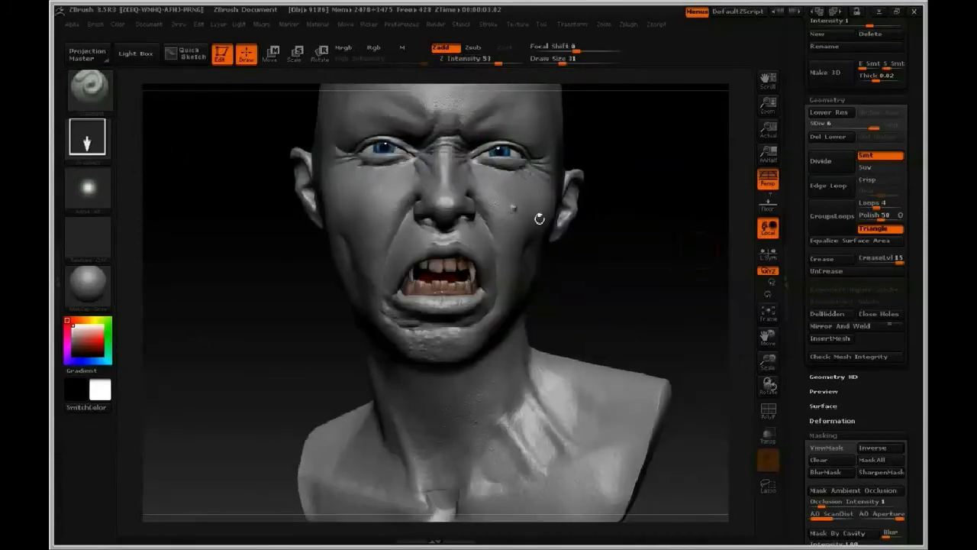
# Choose a larger soft round alpha and place small moles on the cheek and beside the jaw
pyautogui.click(86, 190)
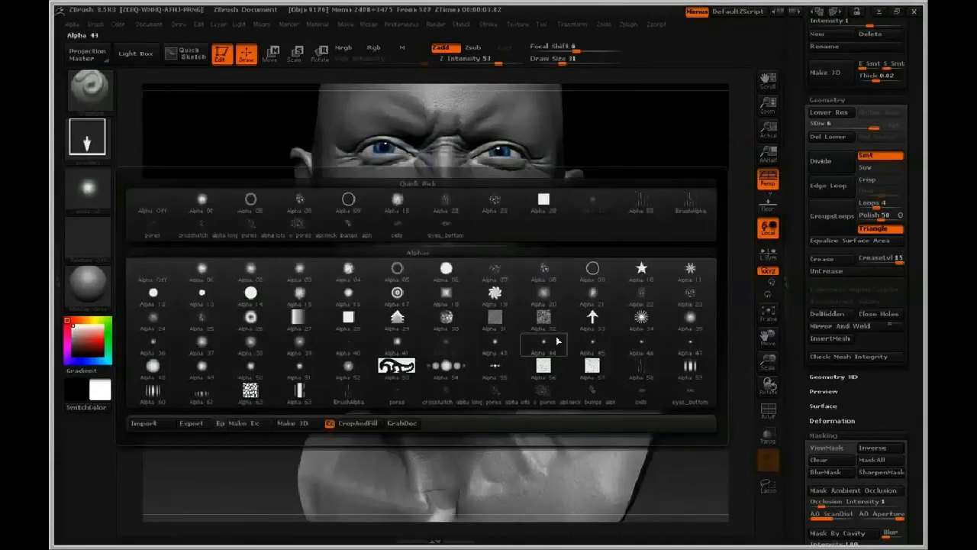
pyautogui.click(692, 324)
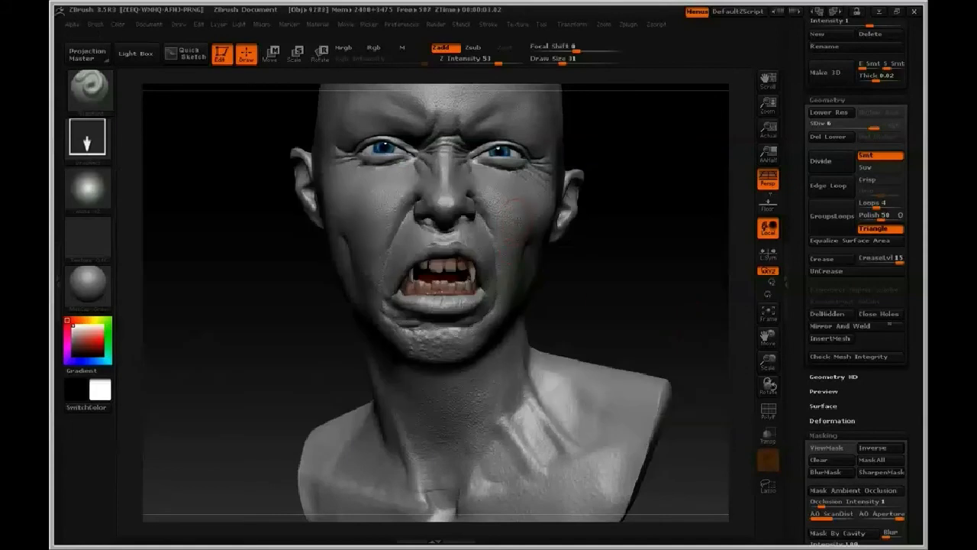
pyautogui.moveTo(651, 267); pyautogui.dragTo(698, 310)
pyautogui.press('super')
pyautogui.press('super')
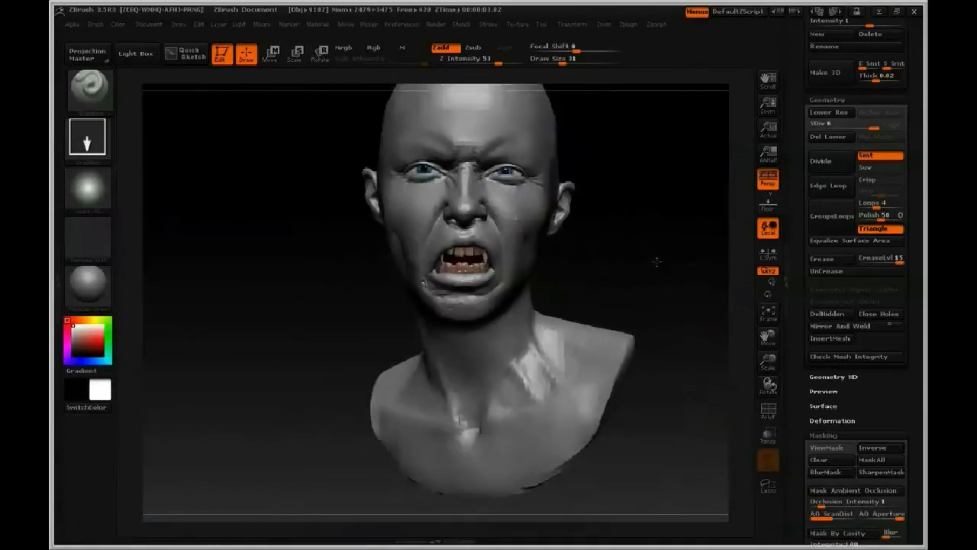
pyautogui.moveTo(656, 262); pyautogui.dragTo(711, 280)
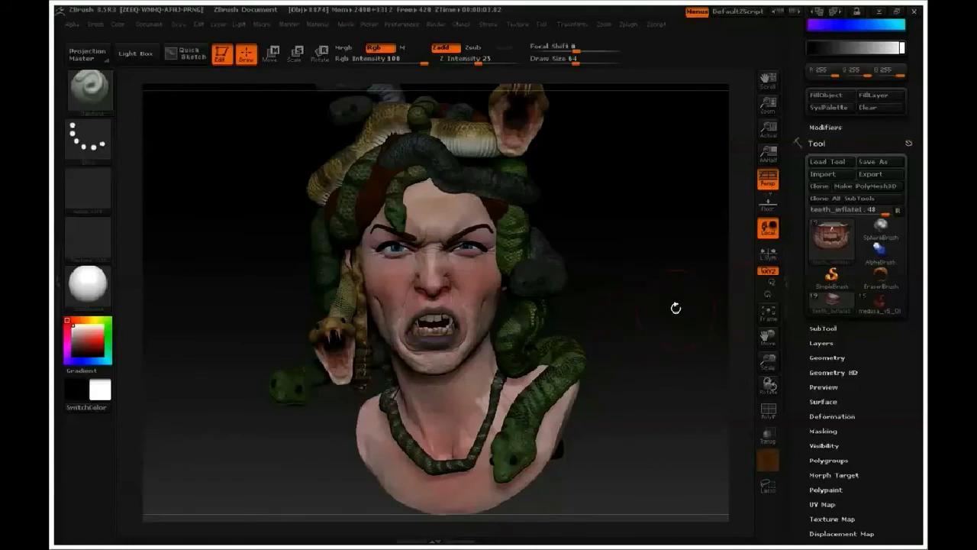
# Examine the finished Medusa's face, switch to the medusa_v5_01 tool and show its subtools
pyautogui.moveTo(676, 308); pyautogui.dragTo(706, 393)
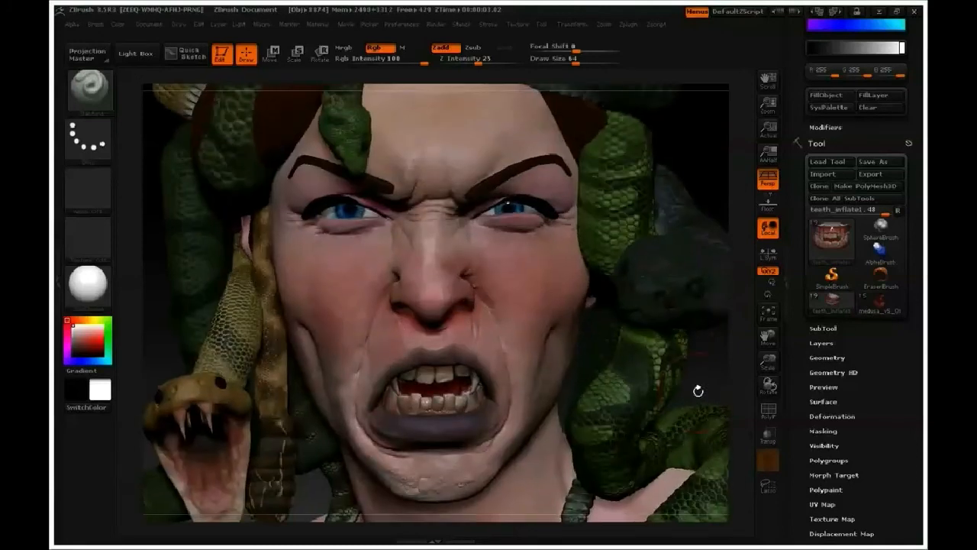
pyautogui.moveTo(879, 309)
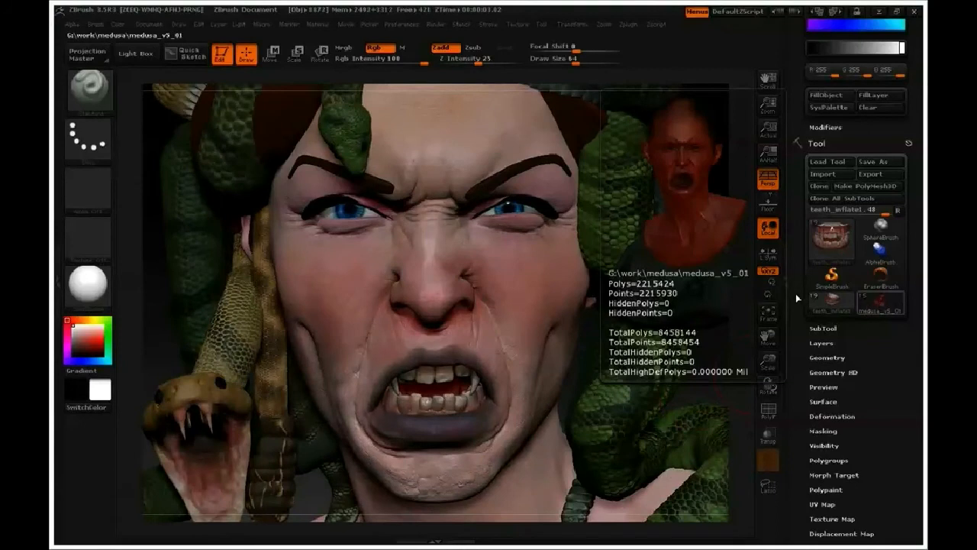
pyautogui.click(878, 303)
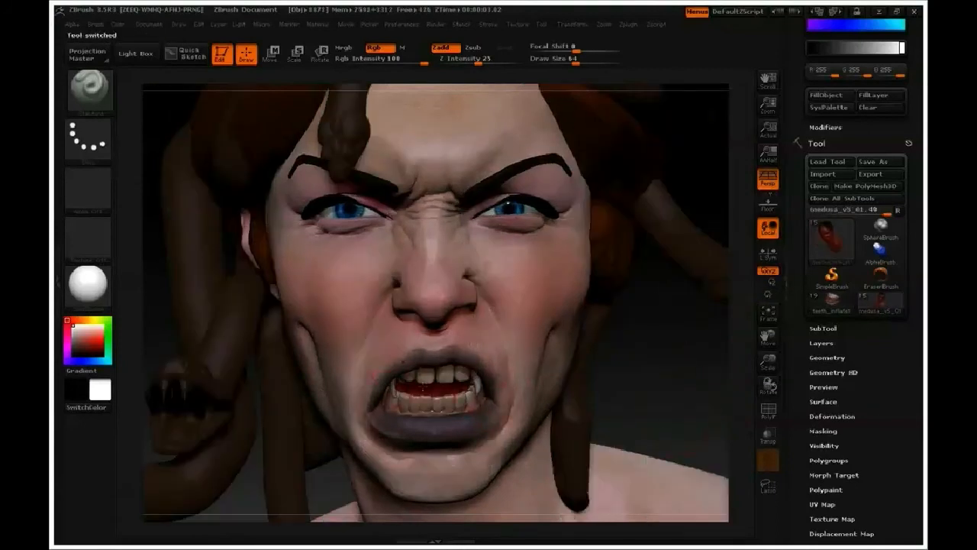
pyautogui.click(823, 328)
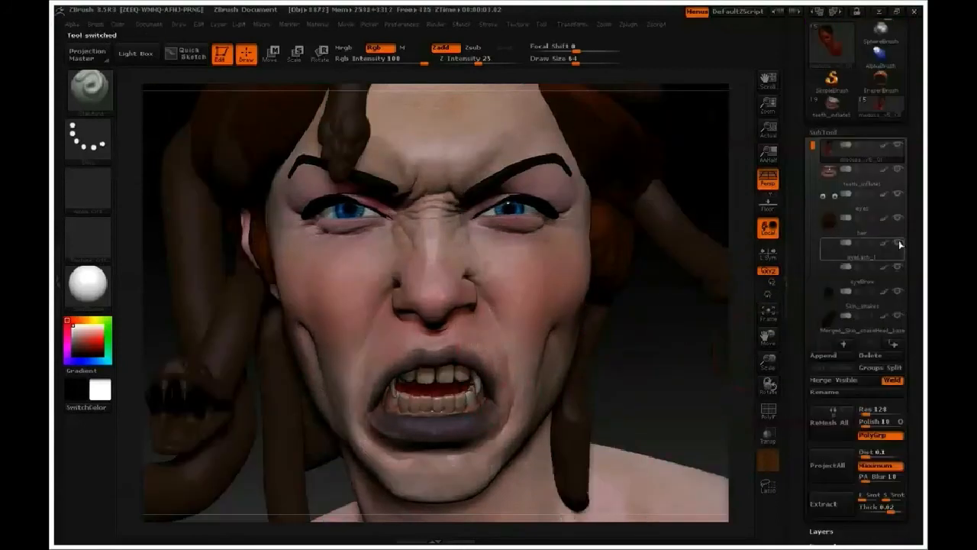
# Make teeth_inflate1 the active subtool and hide the head and all other subtools
pyautogui.moveTo(899, 148)
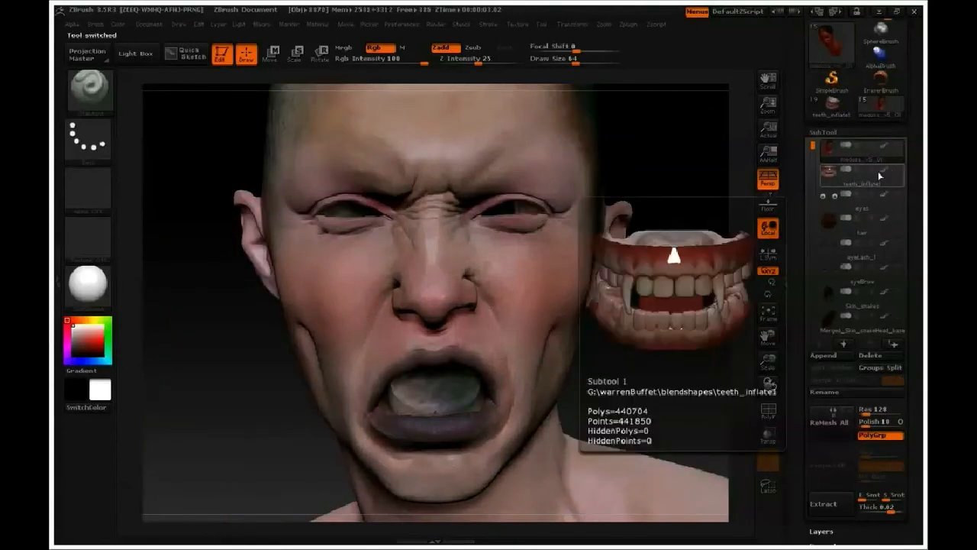
pyautogui.click(902, 178)
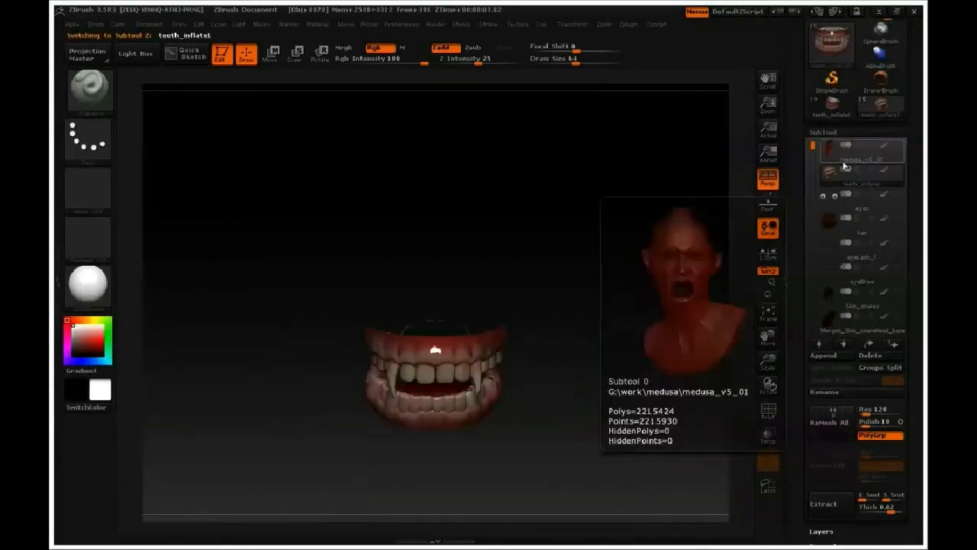
pyautogui.click(898, 146)
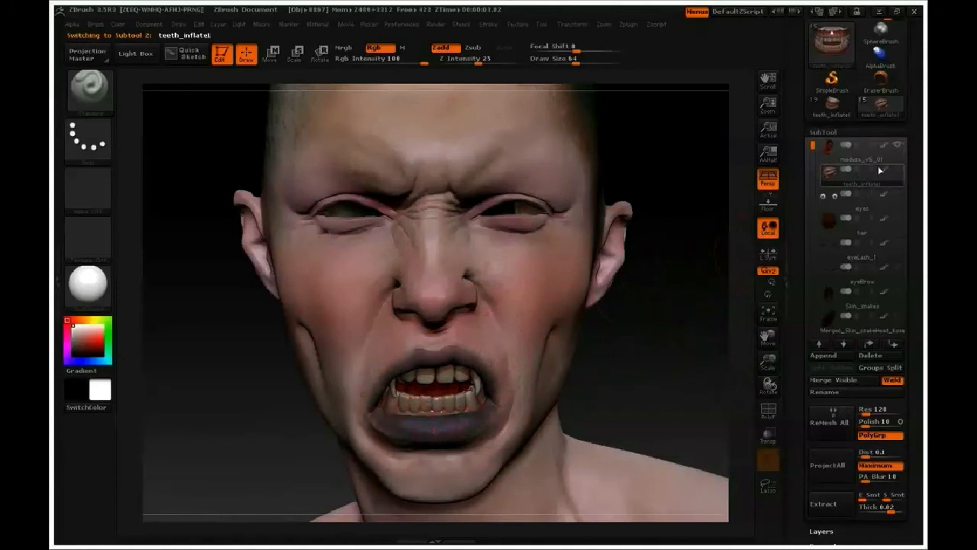
pyautogui.click(898, 146)
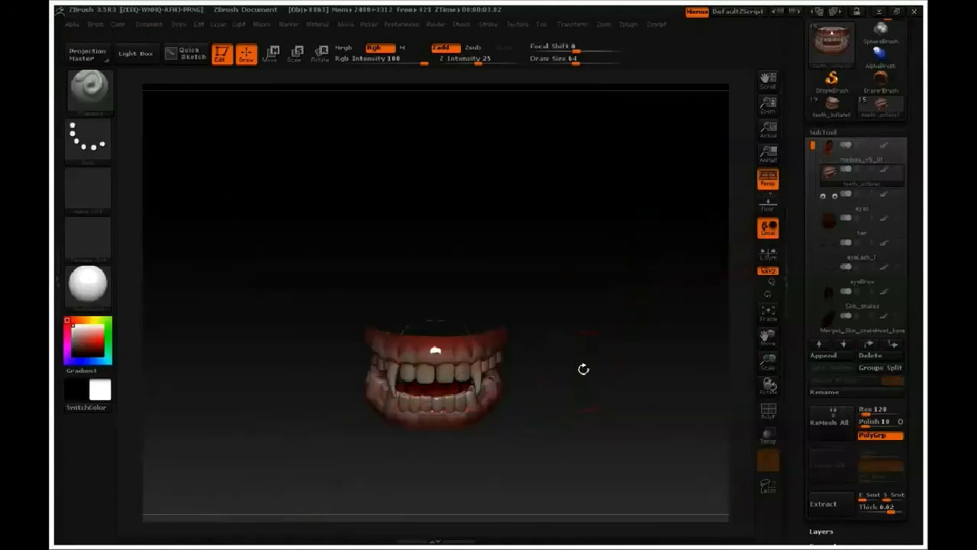
# Show the polyframe on the teeth and inspect their polygroups from the side and front
pyautogui.moveTo(596, 364); pyautogui.dragTo(690, 300)
pyautogui.click(768, 410)
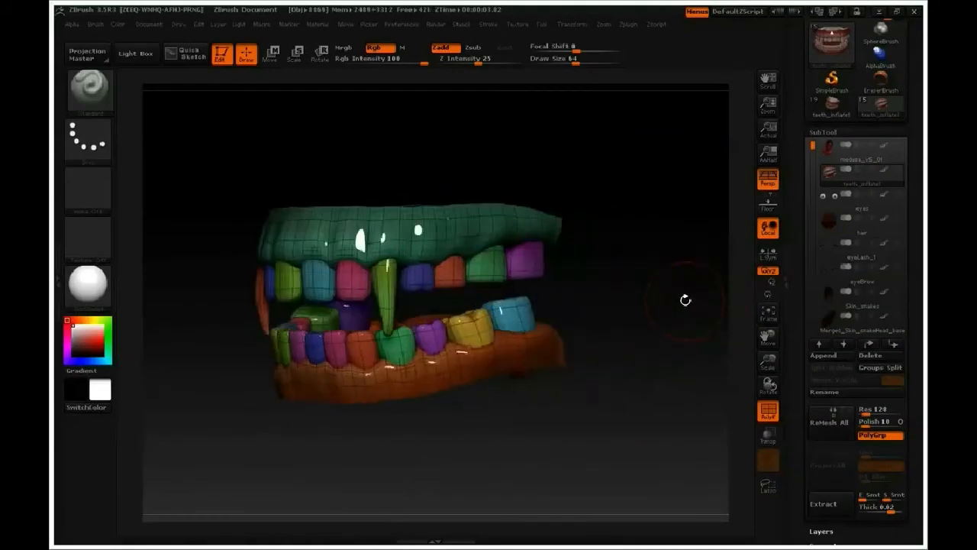
pyautogui.moveTo(665, 303); pyautogui.dragTo(691, 309)
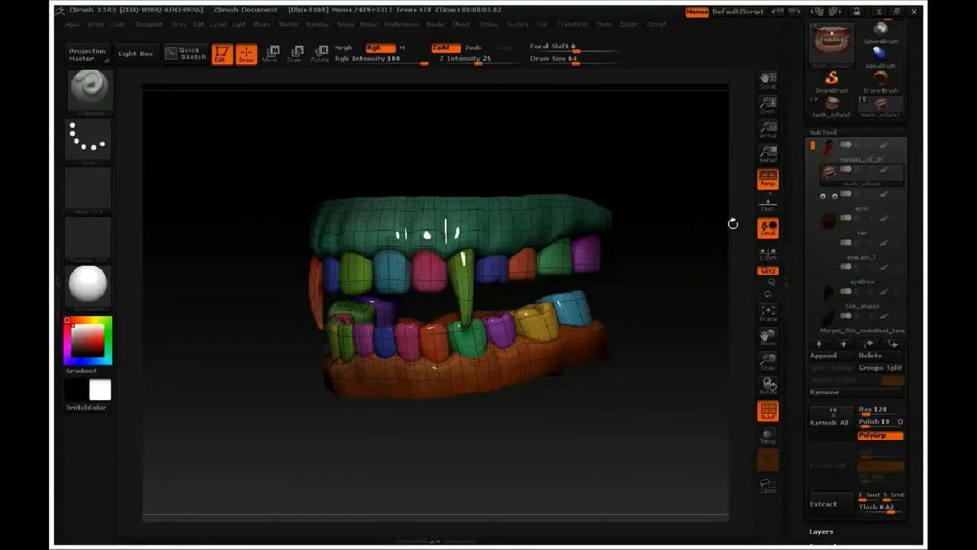
pyautogui.moveTo(672, 254); pyautogui.dragTo(699, 232)
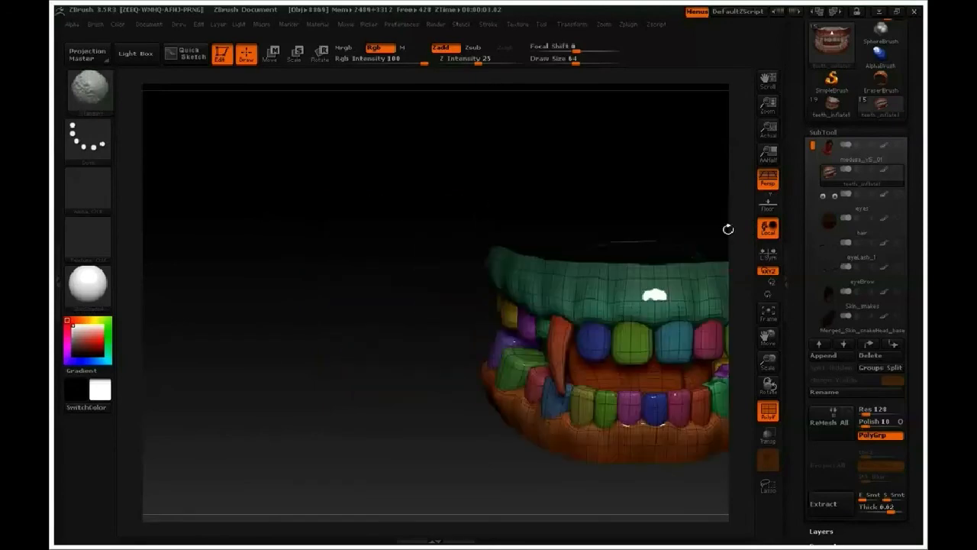
# Place a canvas snapshot of the original teeth beside the finished Medusa's isolated teeth for comparison
pyautogui.keyDown('alt'); pyautogui.moveTo(643, 196); pyautogui.dragTo(252, 164); pyautogui.keyUp('alt')
pyautogui.keyDown('alt'); pyautogui.moveTo(503, 239); pyautogui.dragTo(471, 251); pyautogui.keyUp('alt')
pyautogui.hotkey('shift', 's')
pyautogui.keyDown('alt'); pyautogui.moveTo(397, 297); pyautogui.dragTo(648, 295); pyautogui.keyUp('alt')
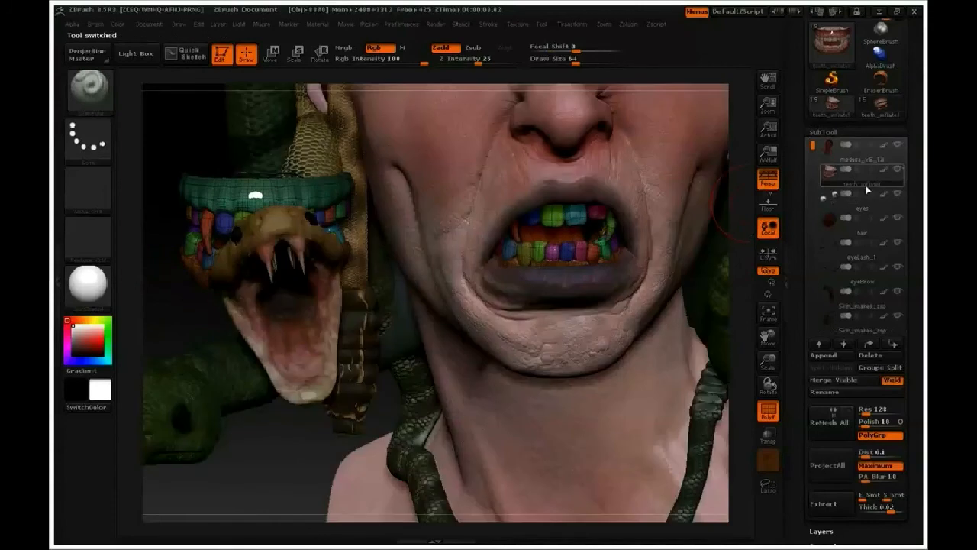
pyautogui.click(896, 172)
pyautogui.keyDown('alt'); pyautogui.moveTo(673, 303); pyautogui.dragTo(698, 373); pyautogui.keyUp('alt')
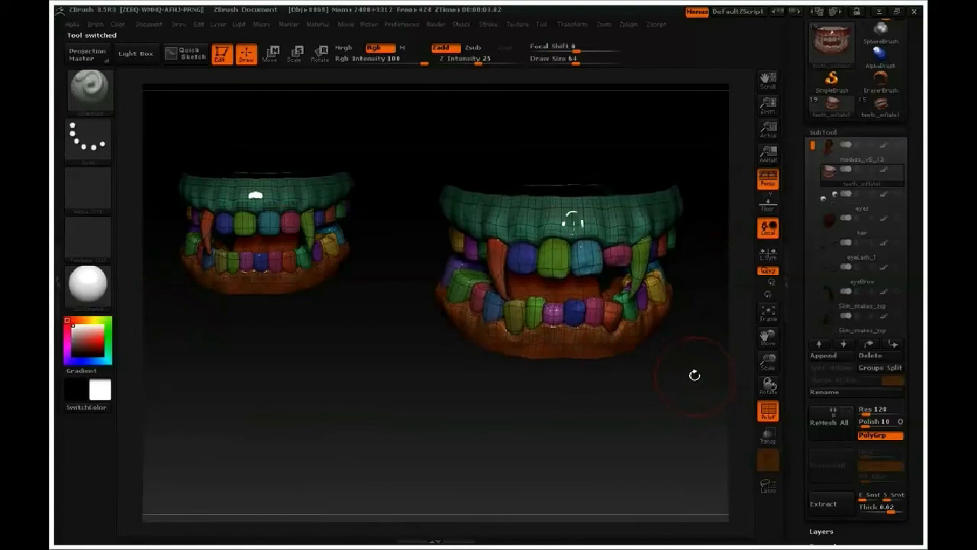
# Clear the snapshot from the canvas and return to the original teeth of the medusa_v5_01 tool
pyautogui.keyDown('alt'); pyautogui.moveTo(697, 378); pyautogui.dragTo(480, 413); pyautogui.keyUp('alt')
pyautogui.hotkey('ctrl', 'n')
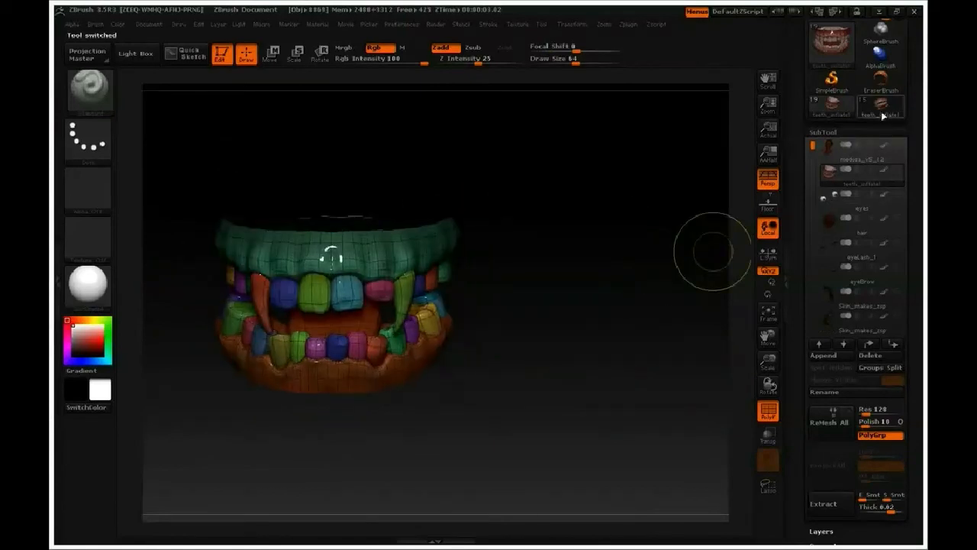
pyautogui.moveTo(711, 252); pyautogui.dragTo(679, 203)
pyautogui.keyDown('alt'); pyautogui.moveTo(532, 305); pyautogui.dragTo(683, 304); pyautogui.keyUp('alt')
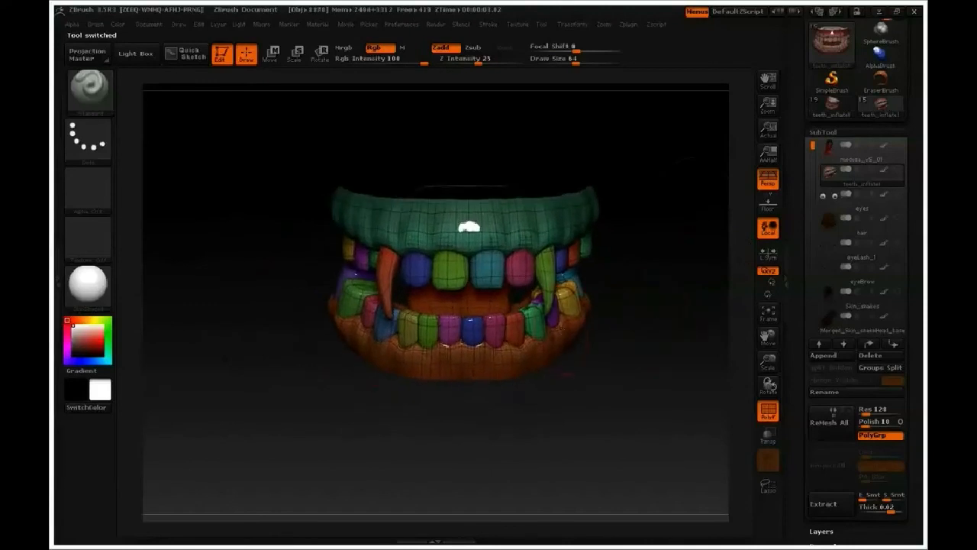
pyautogui.moveTo(647, 350); pyautogui.dragTo(650, 312)
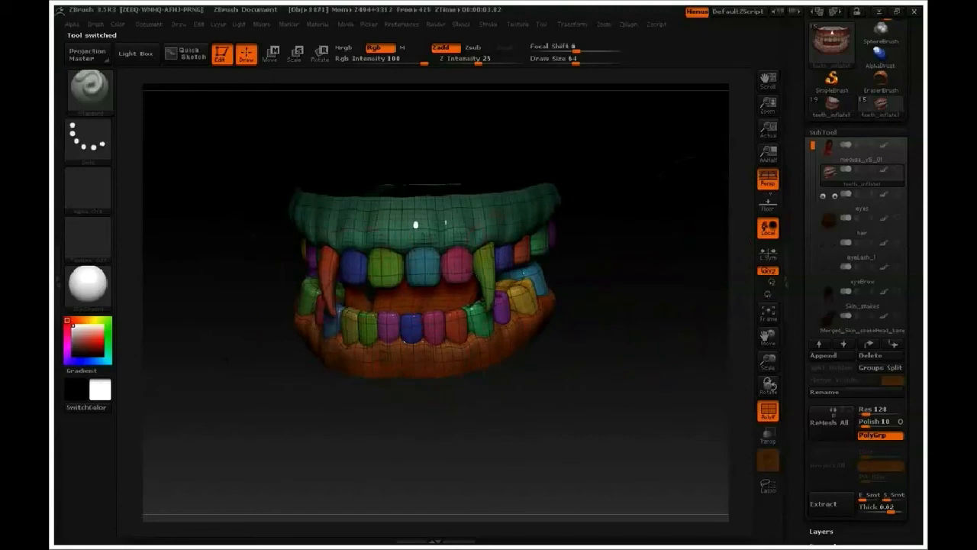
# Open the polygroup options for the teeth and review the automatic grouping commands
pyautogui.scroll(-10, 855, 252)
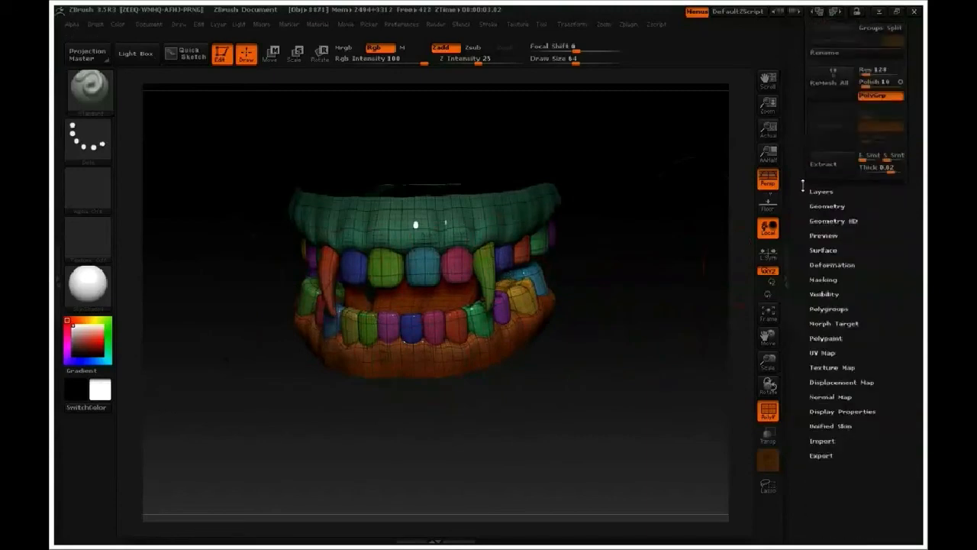
pyautogui.click(831, 225)
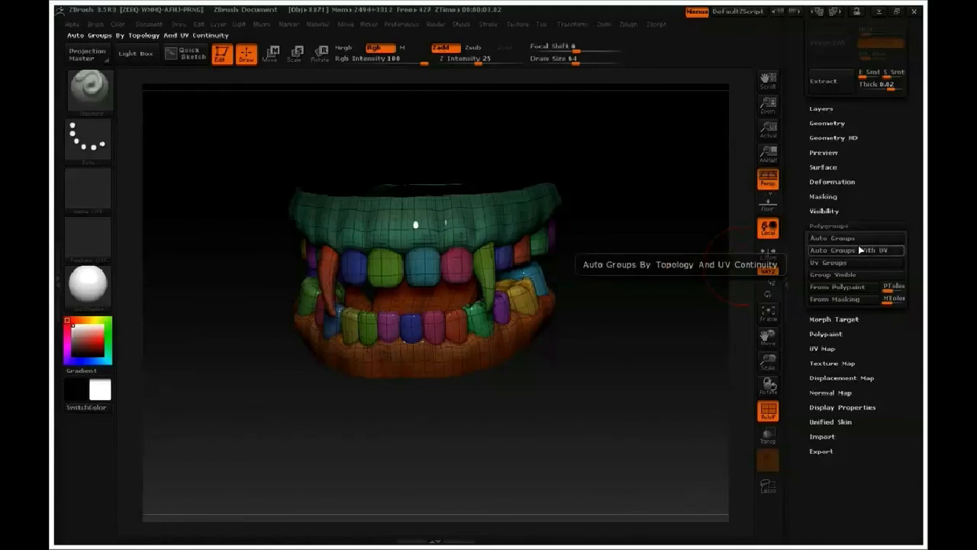
pyautogui.moveTo(645, 251)
pyautogui.mouseDown()
pyautogui.moveTo(638, 264)
pyautogui.moveTo(658, 253)
pyautogui.mouseUp()
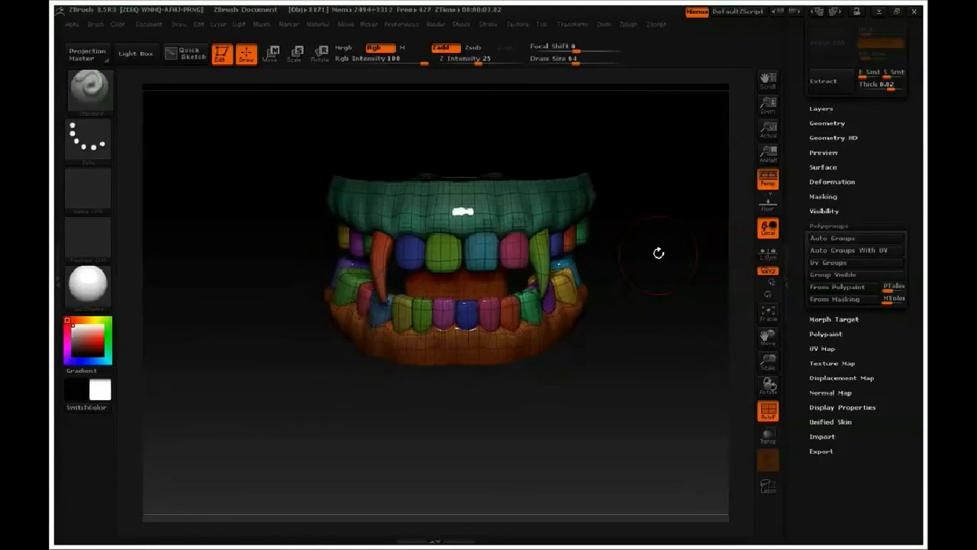
# Turn on Mask By Polygroups for the Move brush so each tooth can be reshaped separately
pyautogui.click(95, 24)
pyautogui.moveTo(185, 419); pyautogui.dragTo(205, 418)
pyautogui.keyDown('shift'); pyautogui.moveTo(240, 265); pyautogui.dragTo(304, 302); pyautogui.keyUp('shift')
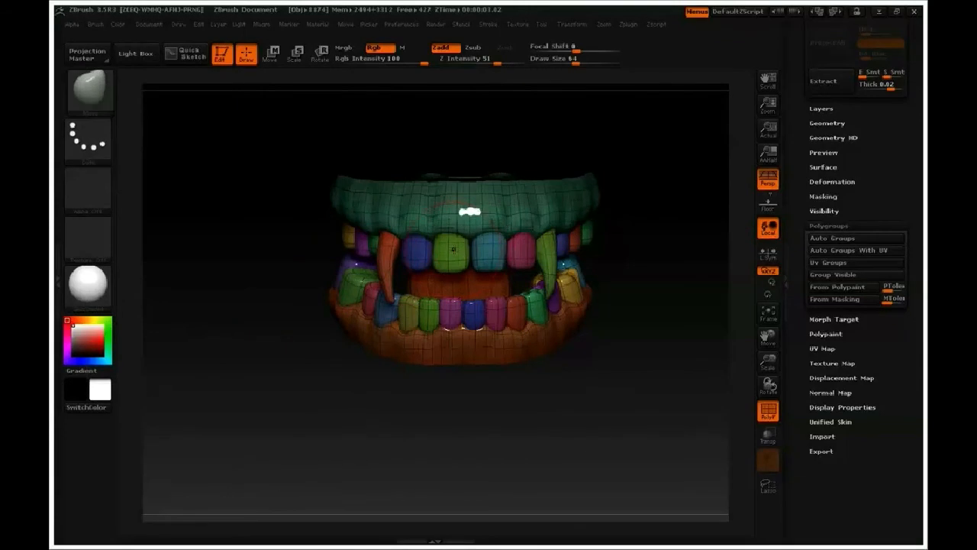
# Try pulling the two central upper front teeth downward and apart with the Move brush
pyautogui.moveTo(454, 247)
pyautogui.mouseDown()
pyautogui.moveTo(454, 258)
pyautogui.moveTo(498, 245)
pyautogui.moveTo(420, 248)
pyautogui.moveTo(451, 264)
pyautogui.moveTo(460, 246)
pyautogui.moveTo(452, 290)
pyautogui.moveTo(451, 281)
pyautogui.moveTo(492, 282)
pyautogui.moveTo(442, 256)
pyautogui.moveTo(504, 266)
pyautogui.mouseUp()
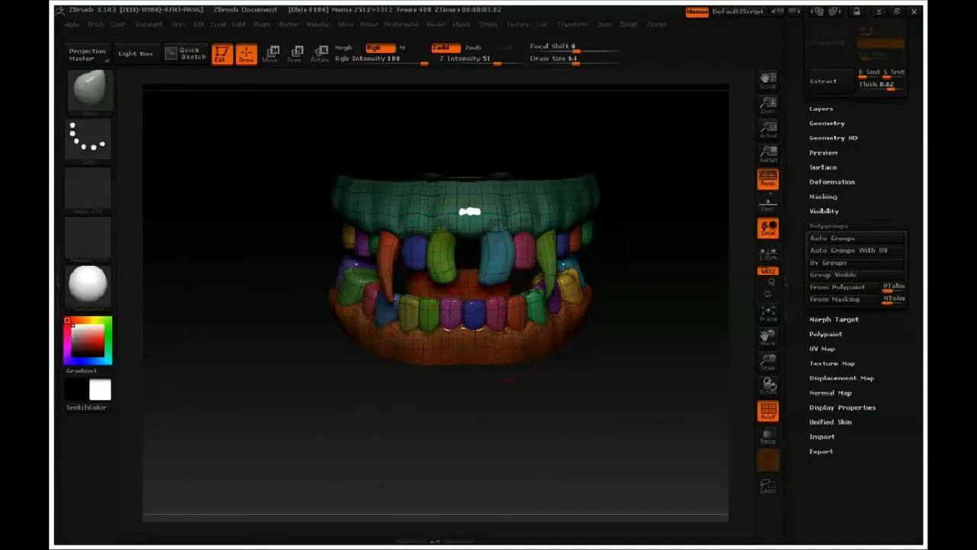
pyautogui.hotkey('ctrl', 'z')
pyautogui.hotkey('ctrl', 'z')
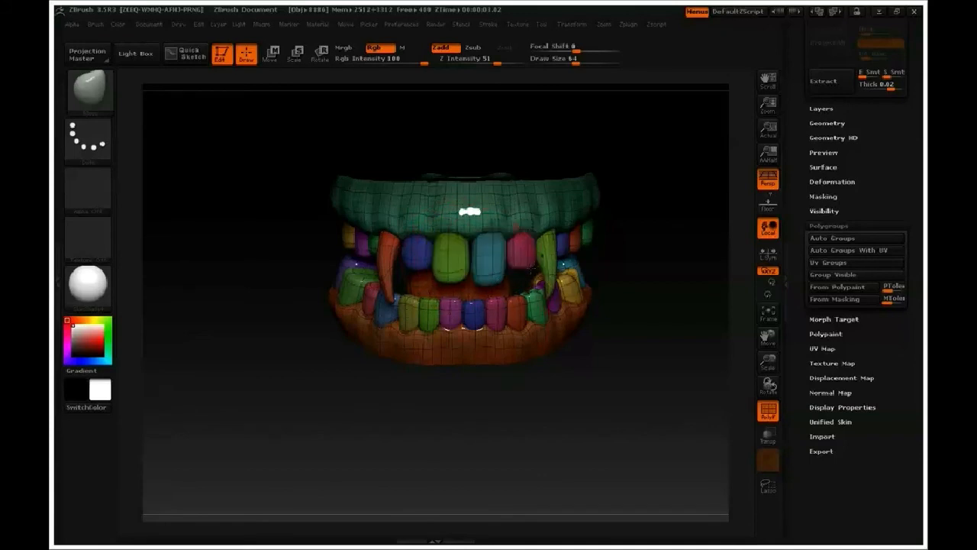
pyautogui.hotkey('ctrl', 'z')
pyautogui.hotkey('ctrl', 'z')
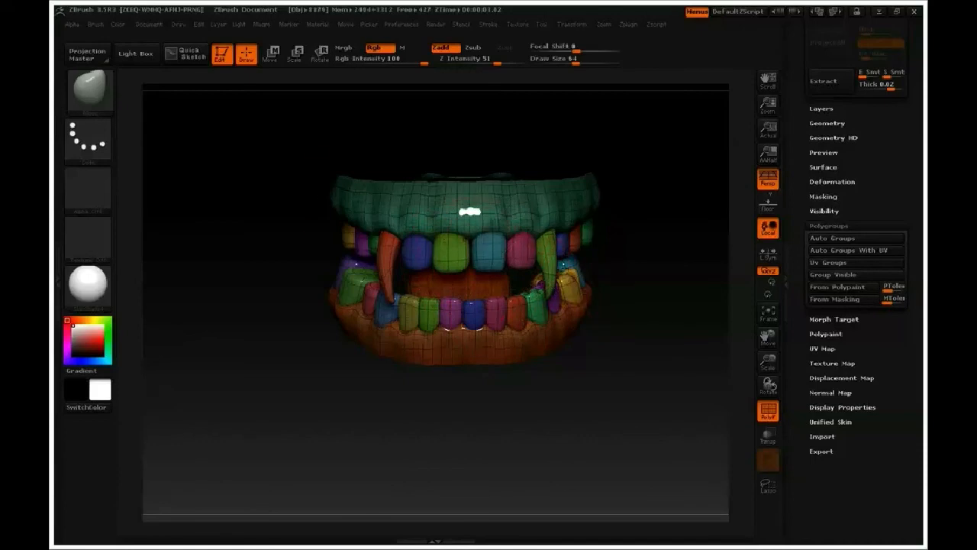
# Place a Rotate transpose line along the light-blue upper front tooth and align it in the side view
pyautogui.click(319, 53)
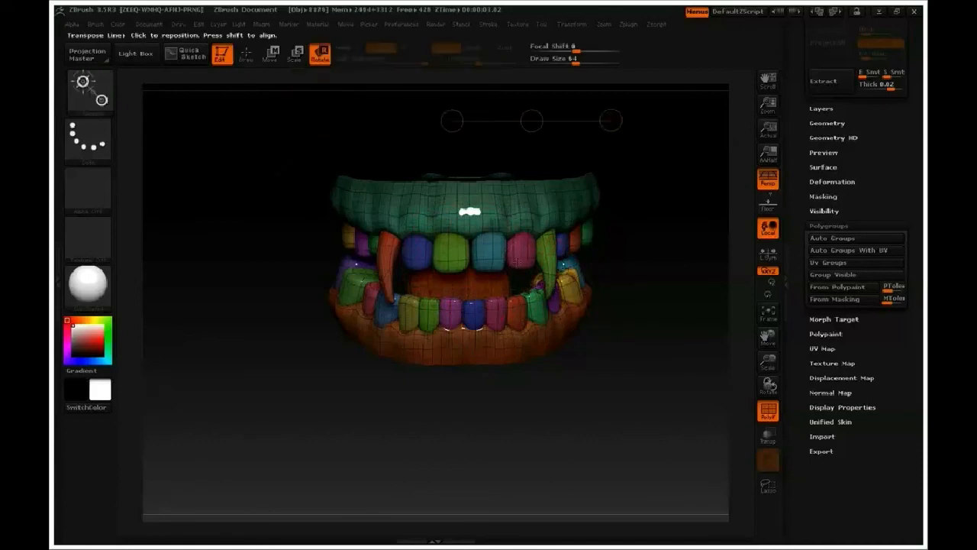
pyautogui.moveTo(491, 241); pyautogui.dragTo(493, 267)
pyautogui.moveTo(606, 258); pyautogui.dragTo(521, 278)
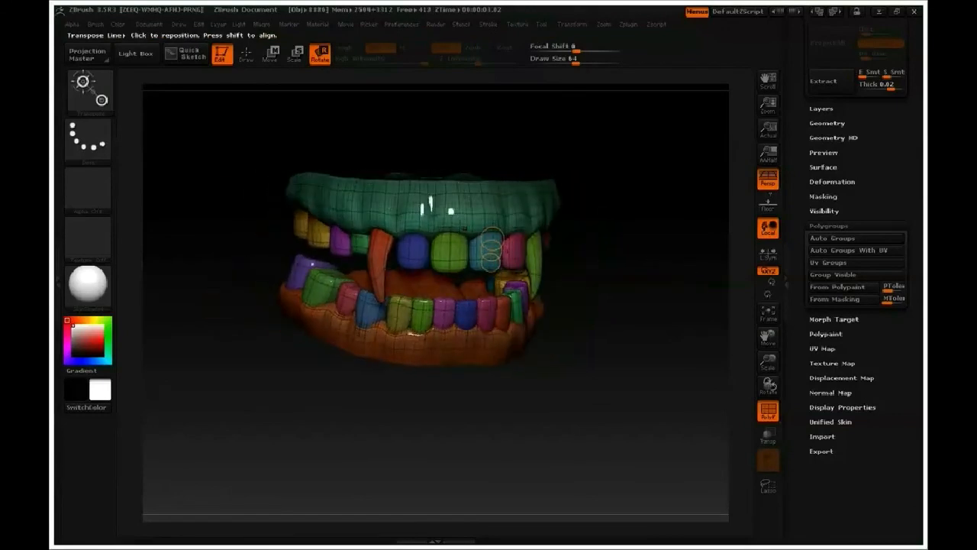
pyautogui.moveTo(616, 289); pyautogui.dragTo(624, 287)
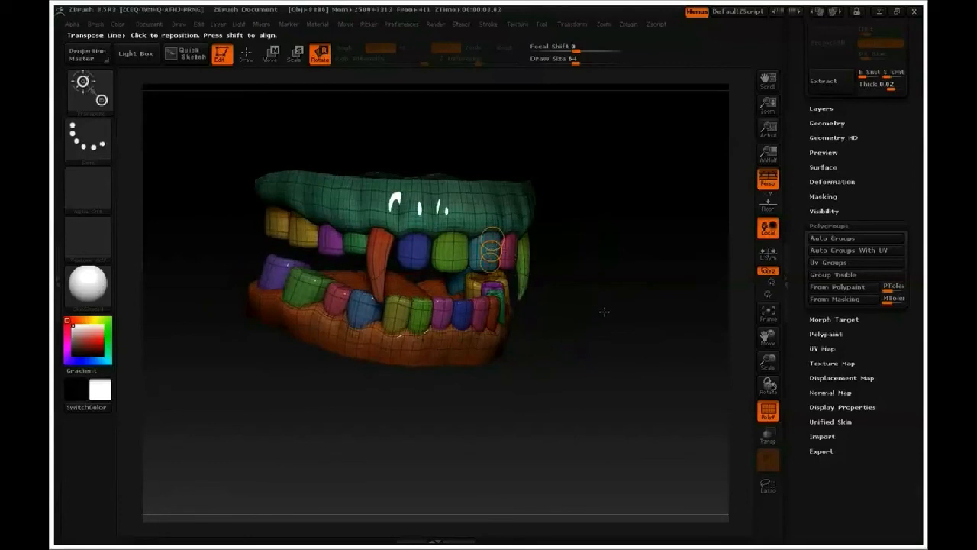
pyautogui.moveTo(627, 307)
pyautogui.mouseDown()
pyautogui.moveTo(639, 319)
pyautogui.moveTo(622, 318)
pyautogui.mouseUp()
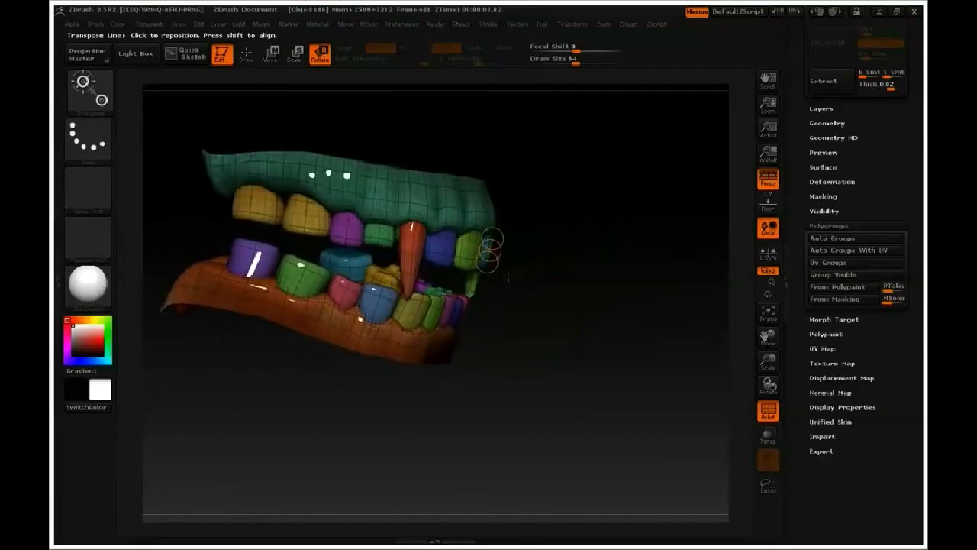
pyautogui.moveTo(564, 293); pyautogui.dragTo(543, 290)
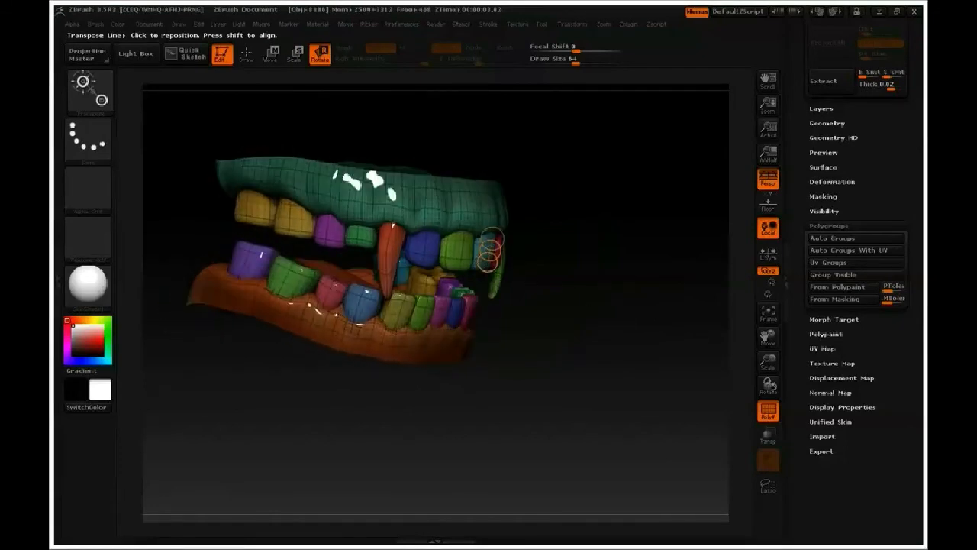
pyautogui.moveTo(490, 250)
pyautogui.mouseDown()
pyautogui.moveTo(518, 255)
pyautogui.moveTo(486, 265)
pyautogui.moveTo(490, 272)
pyautogui.moveTo(491, 259)
pyautogui.mouseUp()
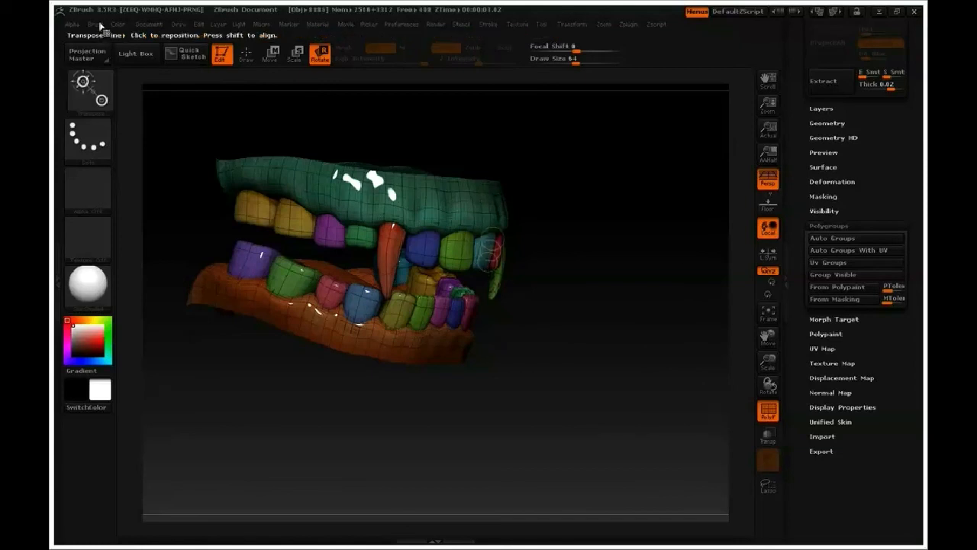
# Try rotating the light-blue upper front tooth with the transpose line
pyautogui.click(96, 24)
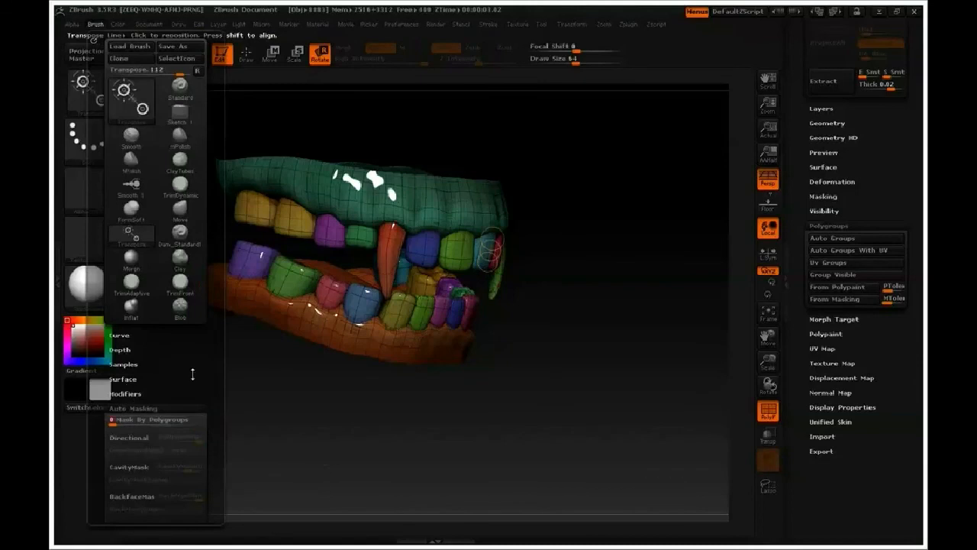
pyautogui.moveTo(490, 252); pyautogui.dragTo(534, 276)
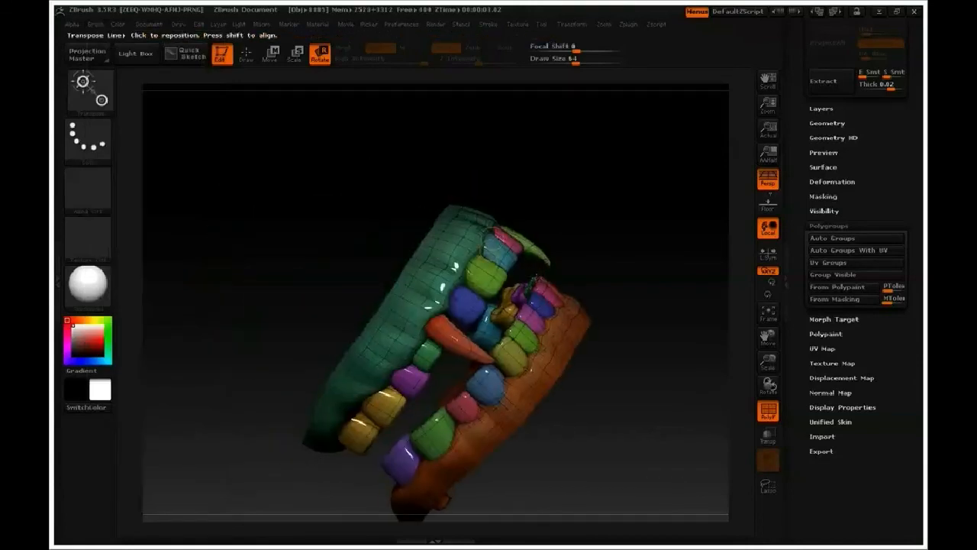
pyautogui.hotkey('ctrl', 'z')
# Turn on Mask By Polygroups for the Transpose brush
pyautogui.click(95, 24)
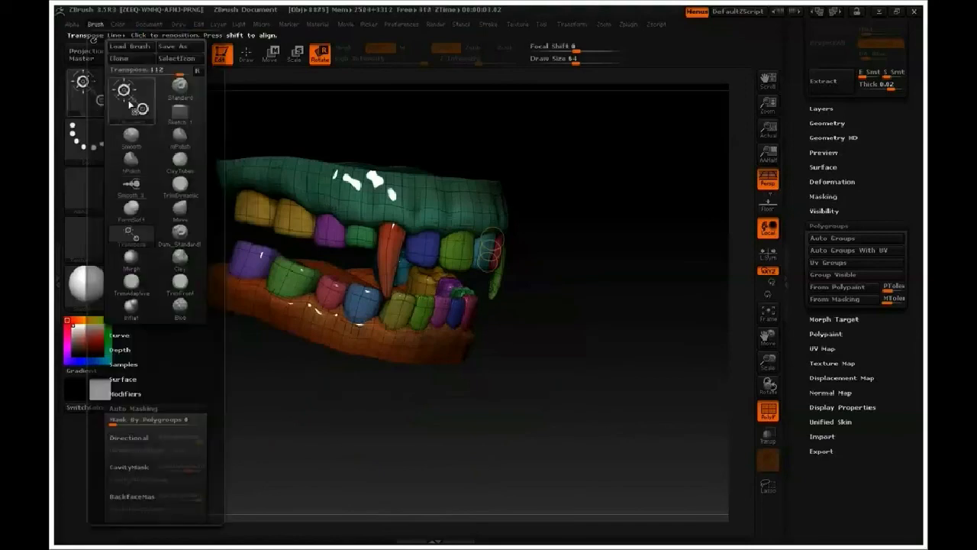
pyautogui.moveTo(599, 296); pyautogui.dragTo(444, 297)
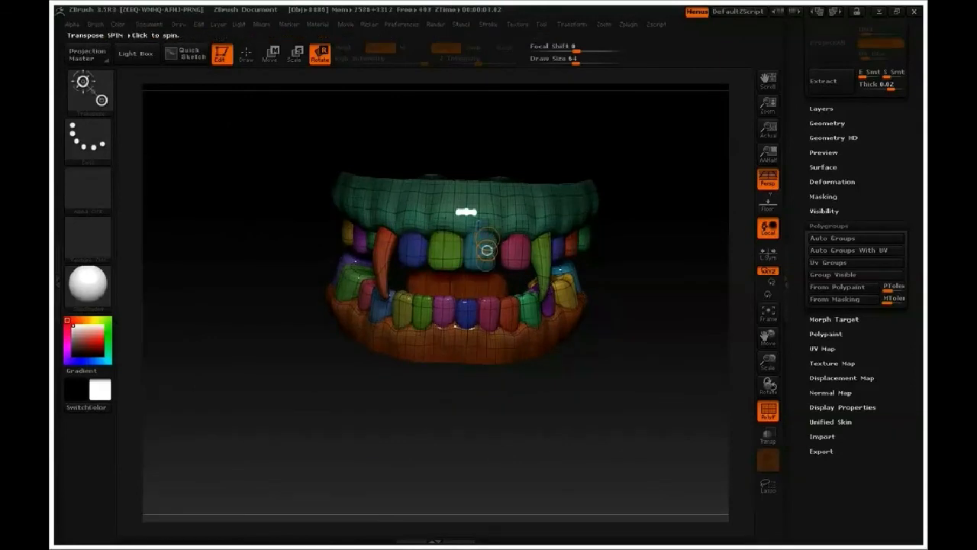
# Try moving and rotating only the light-blue upper front tooth with the transpose line
pyautogui.press('w')
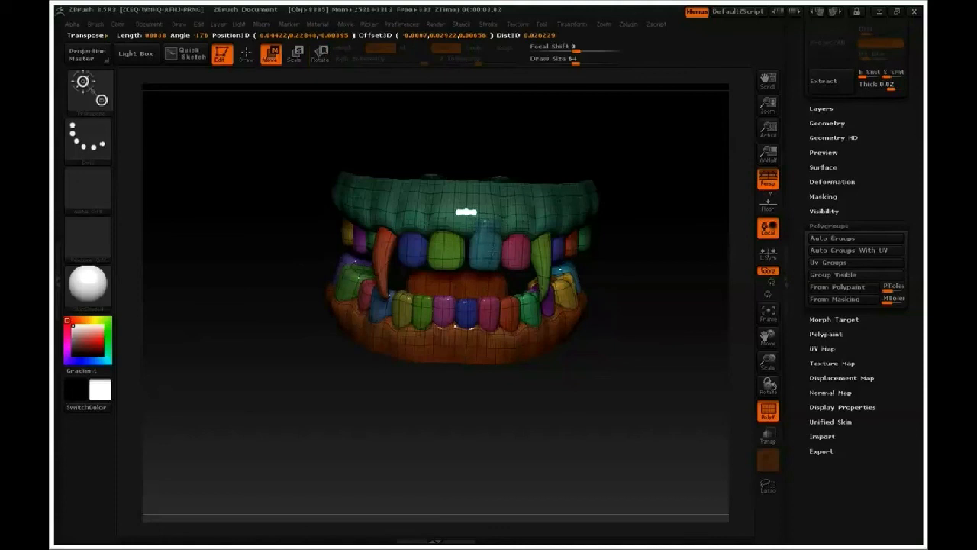
pyautogui.press('r')
pyautogui.moveTo(666, 325); pyautogui.dragTo(725, 323)
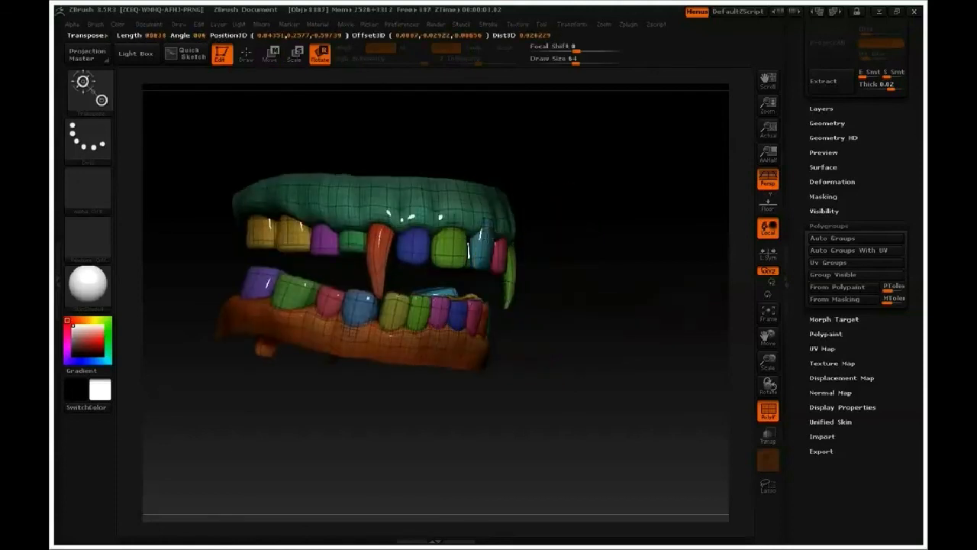
pyautogui.hotkey('ctrl', 'z')
pyautogui.hotkey('ctrl', 'z')
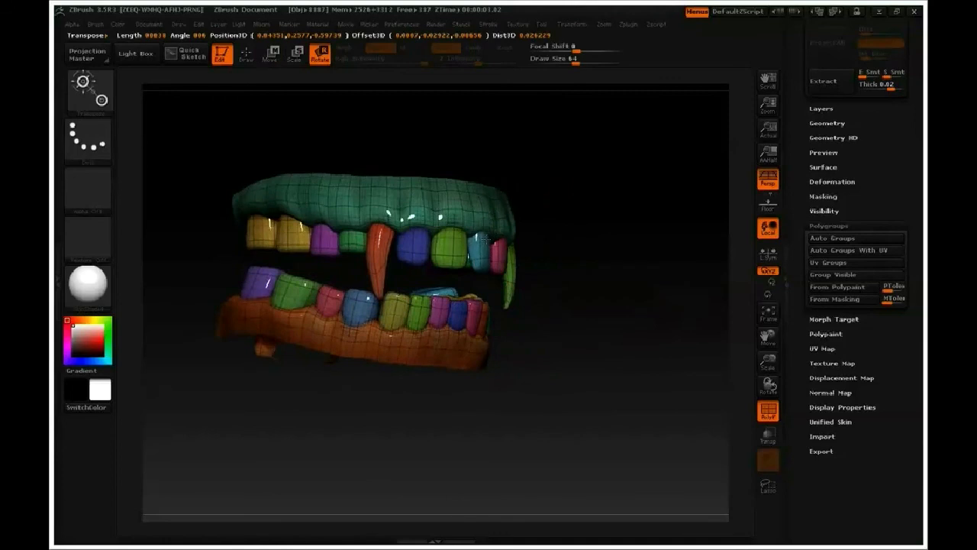
# Lengthen the green upper front tooth and reposition the neighbouring blue tooth using Transpose Move and Rotate
pyautogui.moveTo(602, 282); pyautogui.dragTo(569, 282)
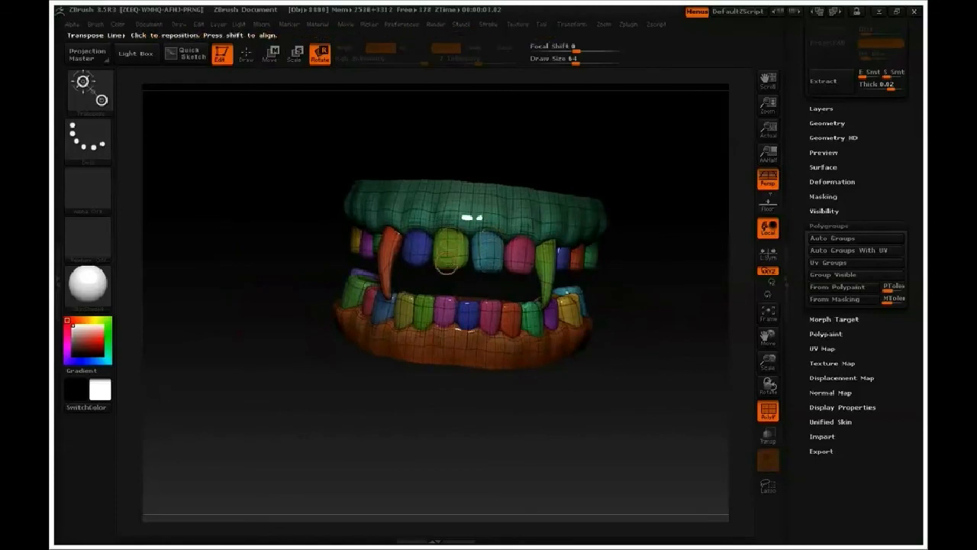
pyautogui.click(272, 52)
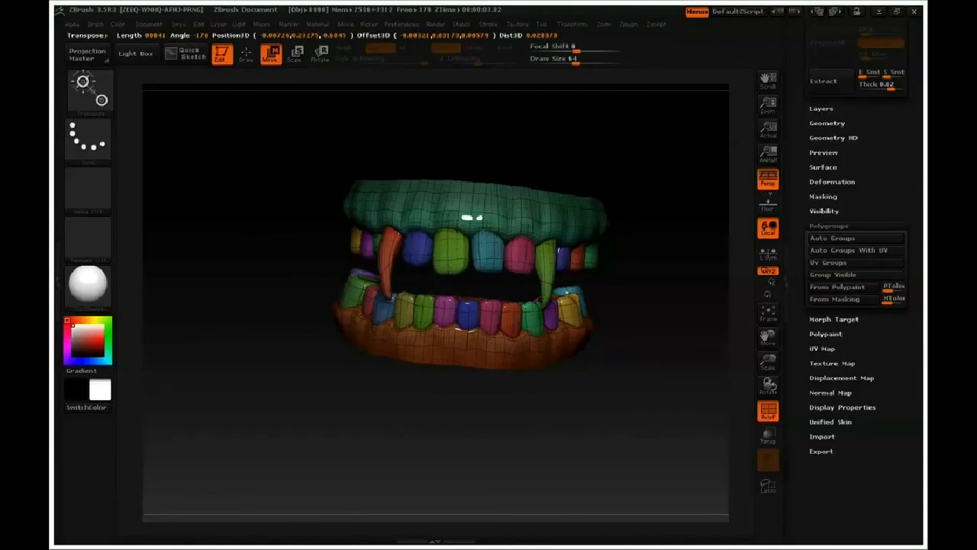
pyautogui.moveTo(416, 240); pyautogui.dragTo(417, 259)
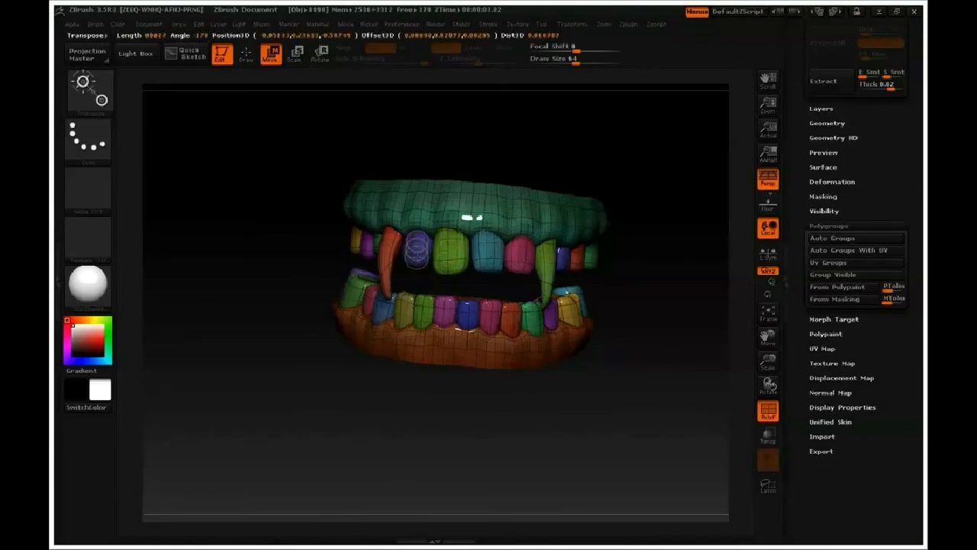
pyautogui.moveTo(252, 249)
pyautogui.mouseDown()
pyautogui.moveTo(387, 270)
pyautogui.moveTo(418, 246)
pyautogui.moveTo(412, 268)
pyautogui.moveTo(422, 264)
pyautogui.moveTo(412, 254)
pyautogui.mouseUp()
pyautogui.press('r')
pyautogui.press('w')
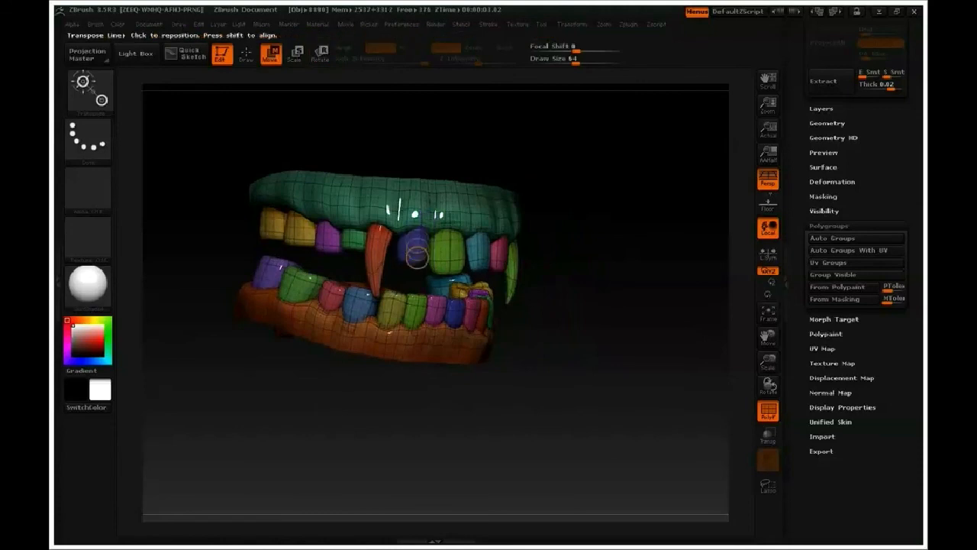
# Rotate and shift the pink upper front tooth beside the fang with transpose lines, making its alignment irregular
pyautogui.moveTo(626, 255)
pyautogui.mouseDown()
pyautogui.moveTo(522, 246)
pyautogui.moveTo(525, 266)
pyautogui.mouseUp()
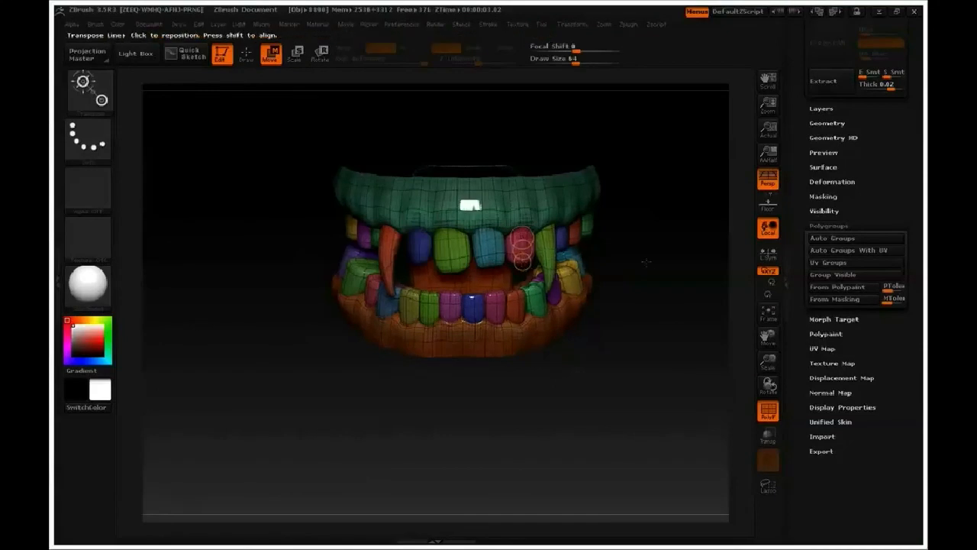
pyautogui.moveTo(672, 261); pyautogui.dragTo(617, 263)
pyautogui.press('r')
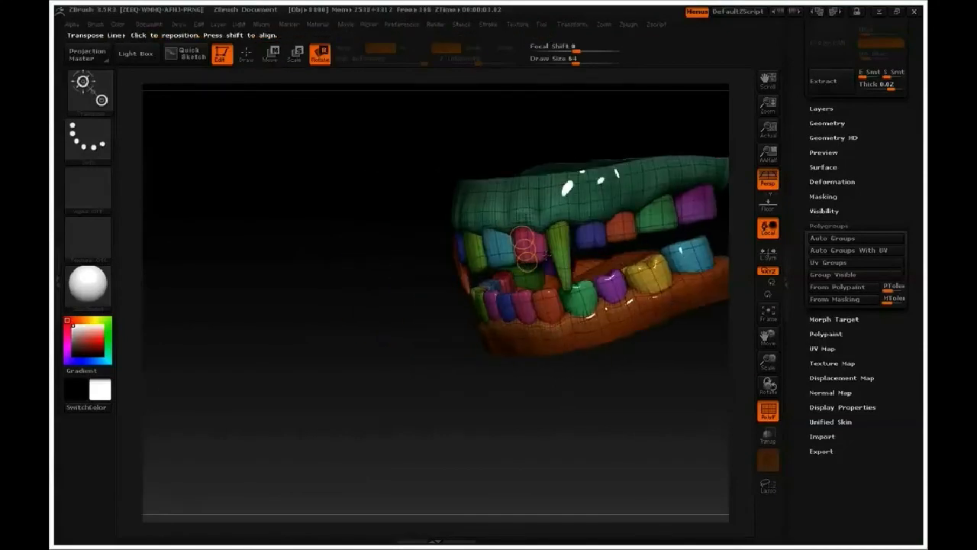
pyautogui.moveTo(534, 249); pyautogui.dragTo(525, 250)
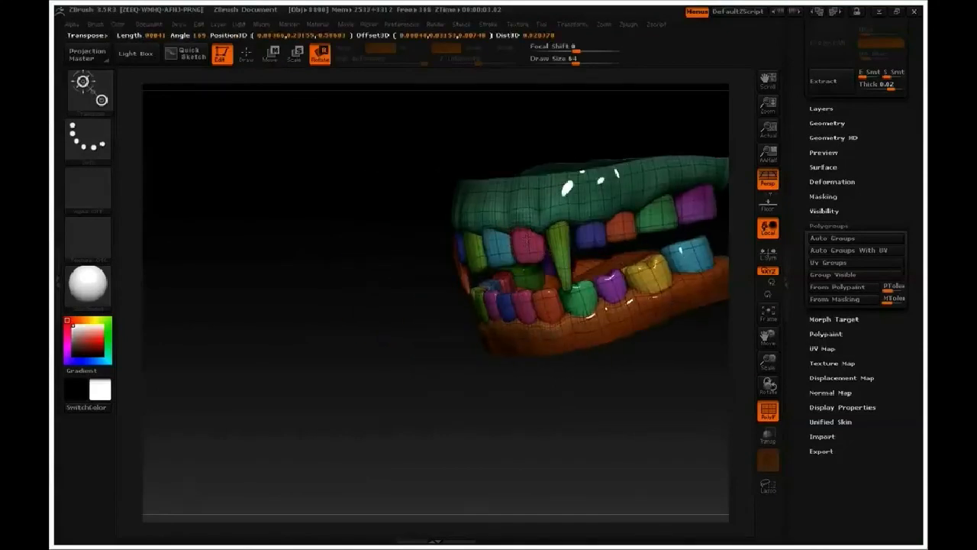
pyautogui.moveTo(528, 248); pyautogui.dragTo(534, 255)
pyautogui.moveTo(366, 308); pyautogui.dragTo(519, 307)
pyautogui.press('w')
pyautogui.moveTo(625, 282); pyautogui.dragTo(458, 283)
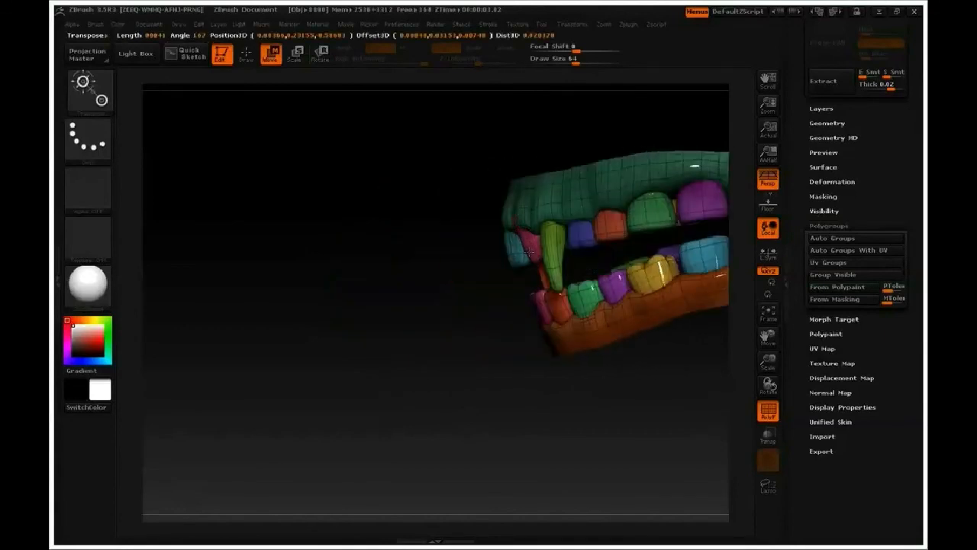
pyautogui.moveTo(403, 305); pyautogui.dragTo(544, 340)
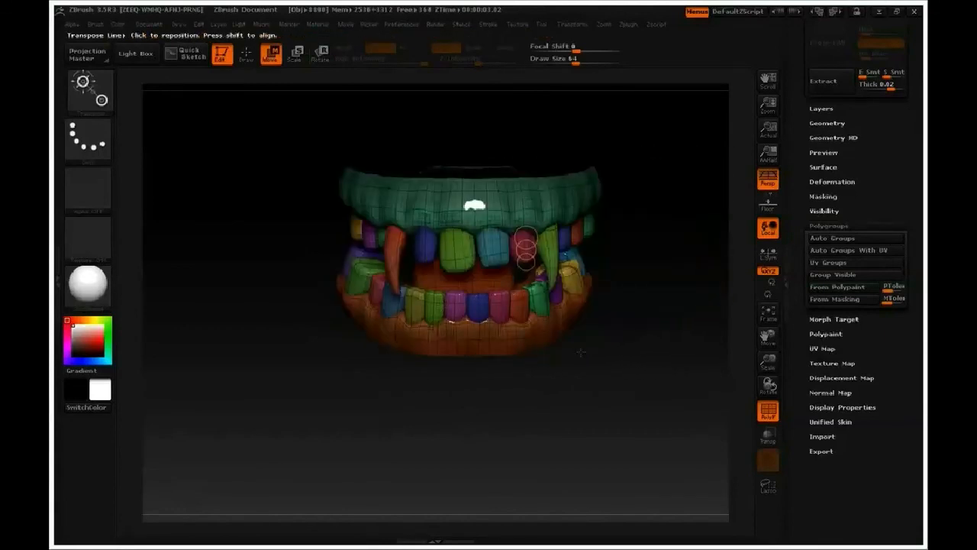
# Hide the polyframe and return to Draw mode with the Move brush
pyautogui.hotkey('shift', 'f')
pyautogui.moveTo(639, 346)
pyautogui.mouseDown()
pyautogui.moveTo(599, 344)
pyautogui.moveTo(653, 346)
pyautogui.moveTo(621, 353)
pyautogui.mouseUp()
pyautogui.press('q')
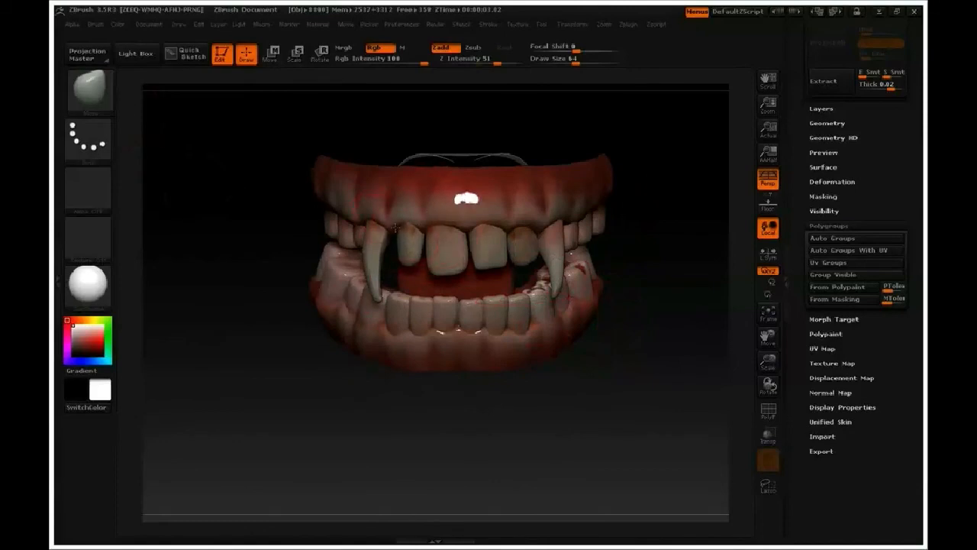
# Compare the edited teeth with the finished Medusa's teeth tool and switch back to the edited version
pyautogui.moveTo(876, 158); pyautogui.dragTo(870, 343)
pyautogui.click(832, 174)
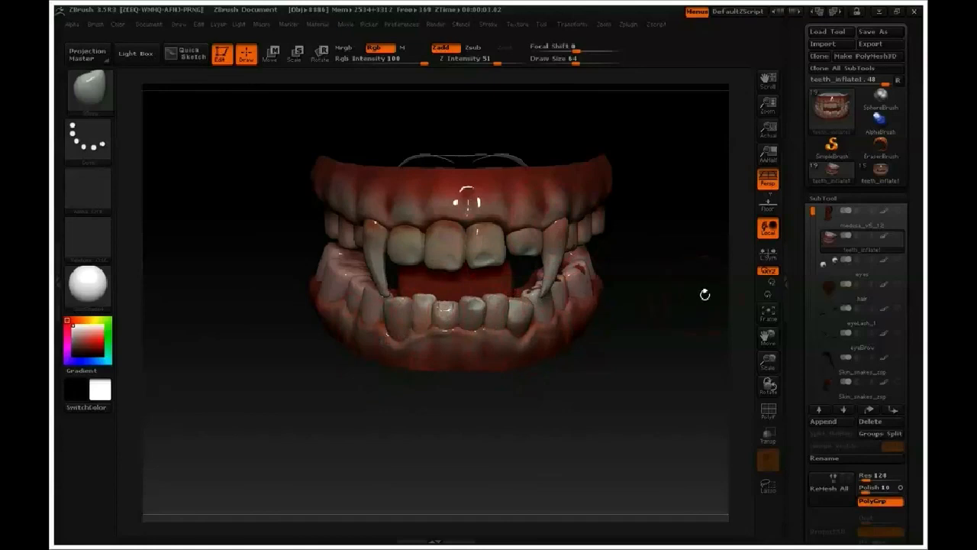
pyautogui.click(882, 174)
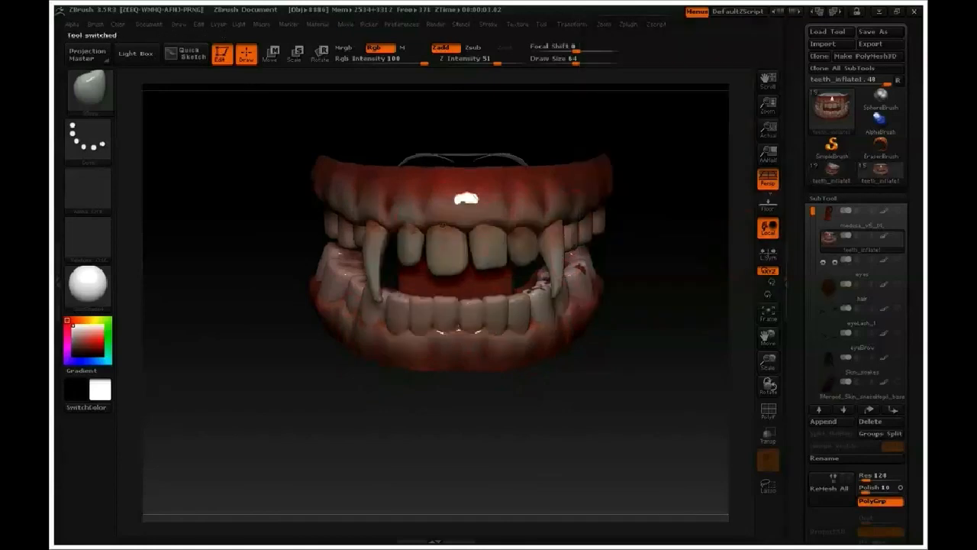
# Push the gum line up above the upper front teeth with the Move brush at draw size 50
pyautogui.press('s')
pyautogui.moveTo(444, 225)
pyautogui.mouseDown()
pyautogui.moveTo(455, 226)
pyautogui.moveTo(446, 207)
pyautogui.moveTo(512, 212)
pyautogui.mouseUp()
pyautogui.press('s')
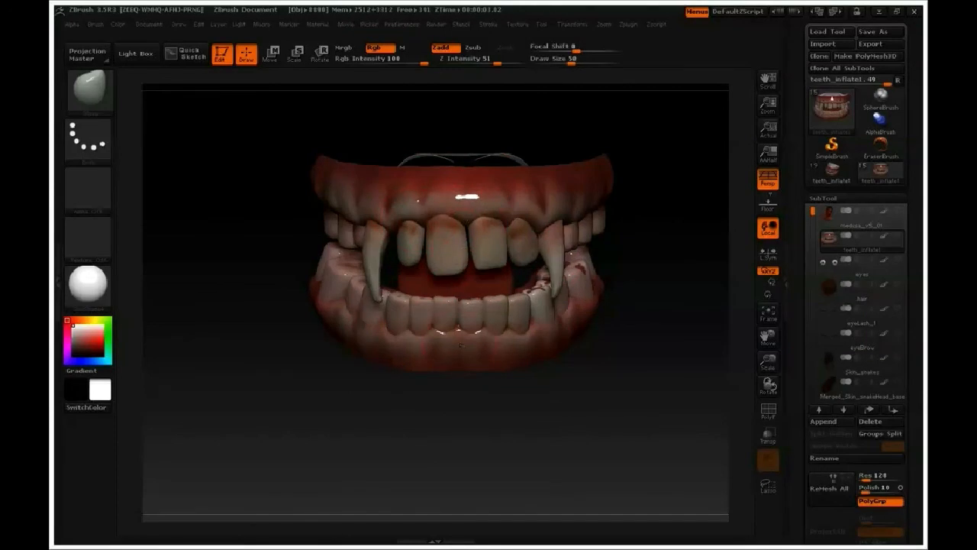
# Reshape the gum line below the lower front teeth with the Move brush, reducing the draw size to 39
pyautogui.press('s')
pyautogui.click(468, 343)
pyautogui.moveTo(526, 450)
pyautogui.mouseDown()
pyautogui.moveTo(534, 409)
pyautogui.moveTo(468, 365)
pyautogui.mouseUp()
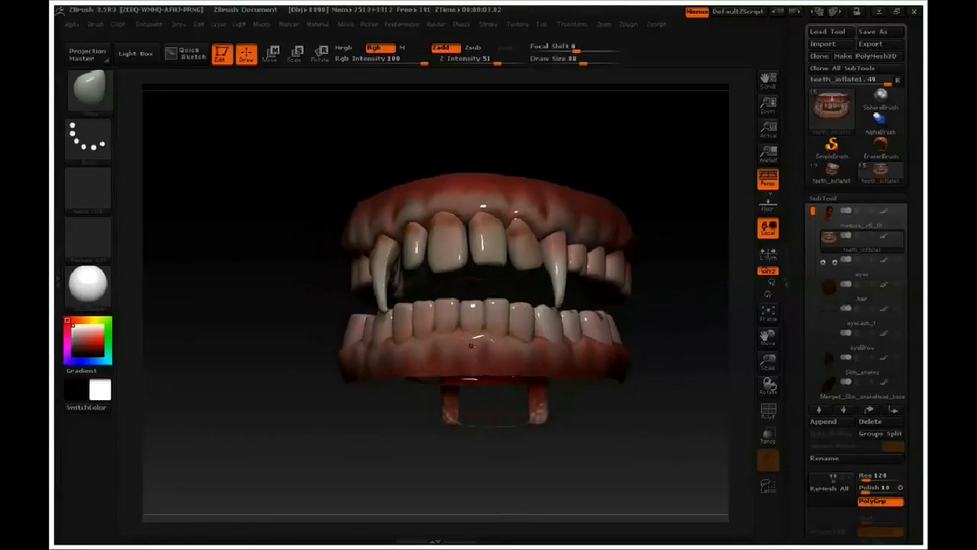
pyautogui.press('s')
pyautogui.click(473, 341)
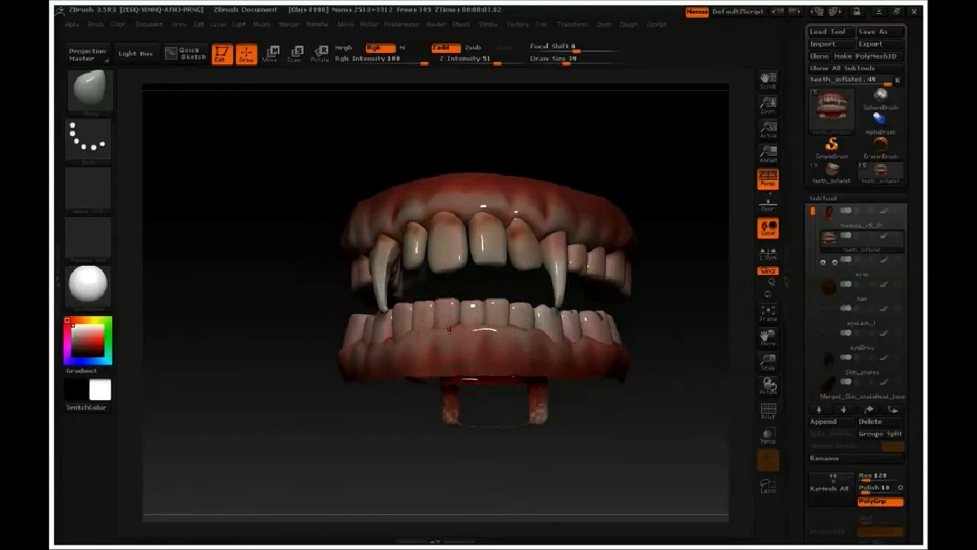
# Puff up the gums around the front teeth using the Inflat brush at draw size 18
pyautogui.press('b')
pyautogui.press('i')
pyautogui.press('n')
pyautogui.moveTo(671, 288); pyautogui.dragTo(670, 330)
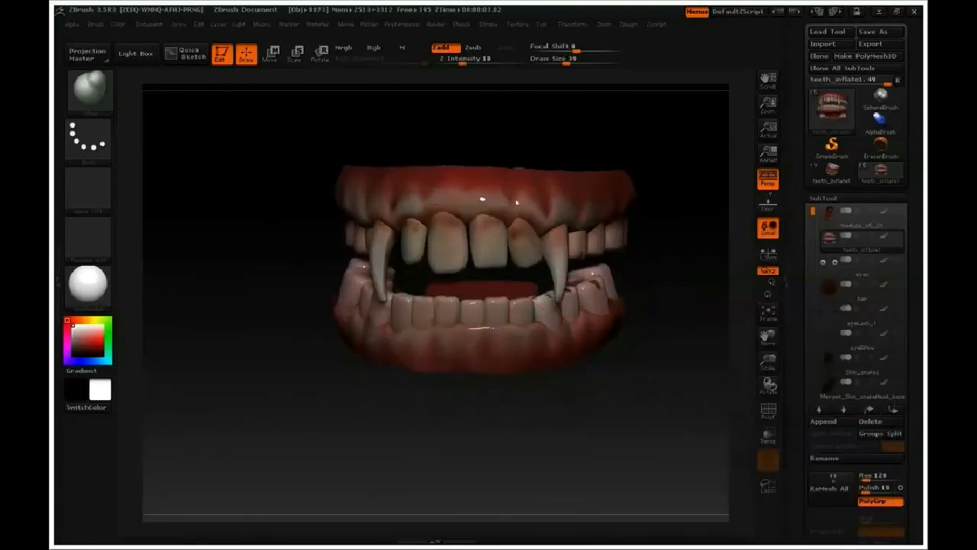
pyautogui.press('s')
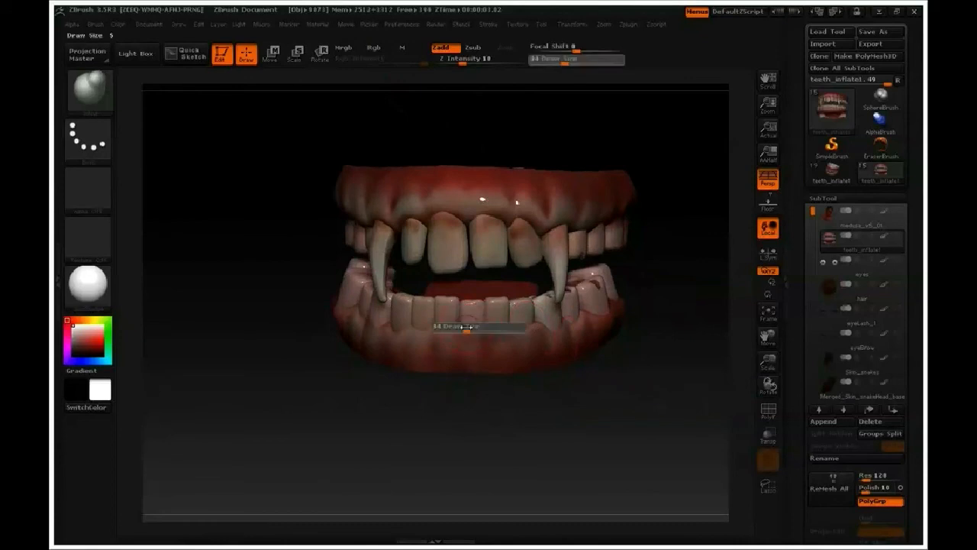
pyautogui.moveTo(471, 329); pyautogui.dragTo(458, 330)
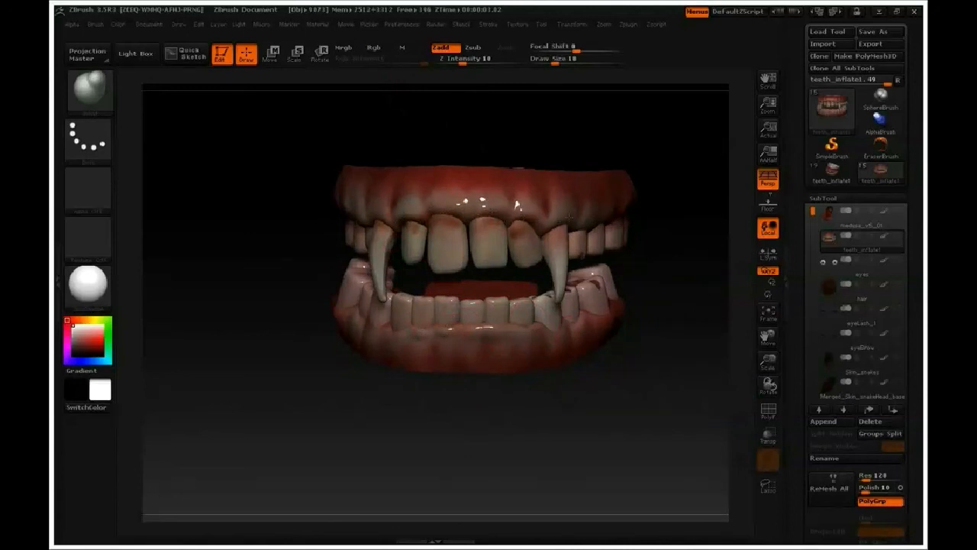
# Puff up the gums around the roots of both upper fangs with the Inflat brush at draw size 37
pyautogui.press('s')
pyautogui.moveTo(556, 214); pyautogui.dragTo(566, 213)
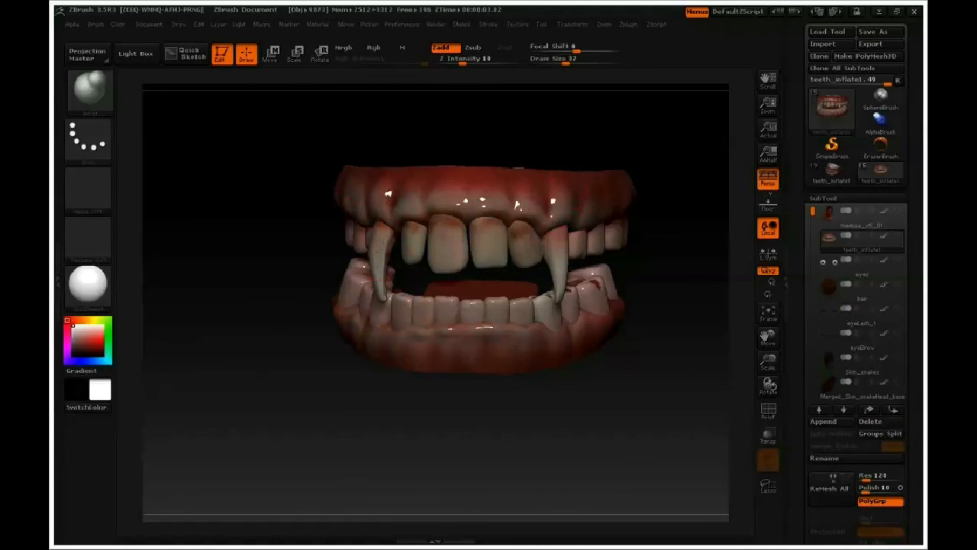
pyautogui.moveTo(563, 231); pyautogui.dragTo(559, 293)
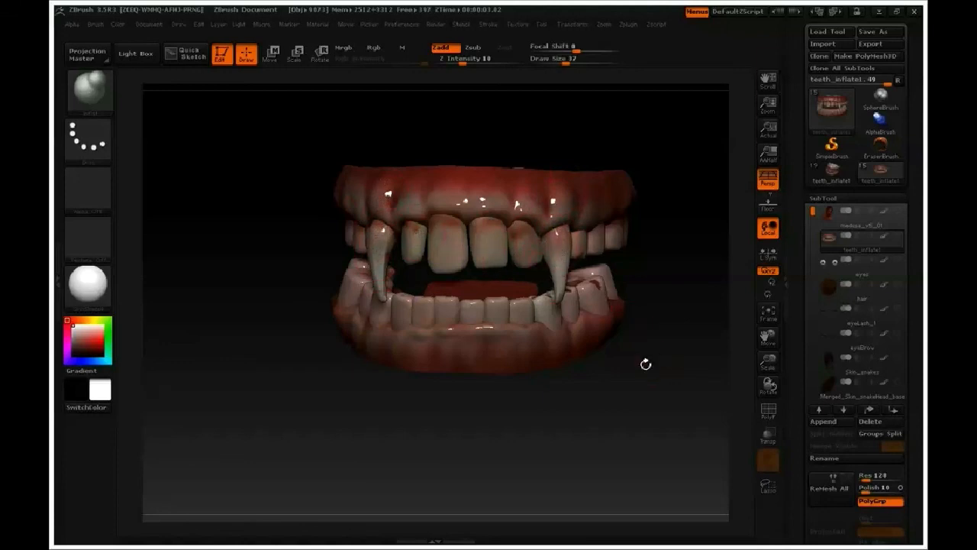
# Isolate one of the two lower central teeth with a Transpose mask and shift it slightly upward
pyautogui.click(320, 51)
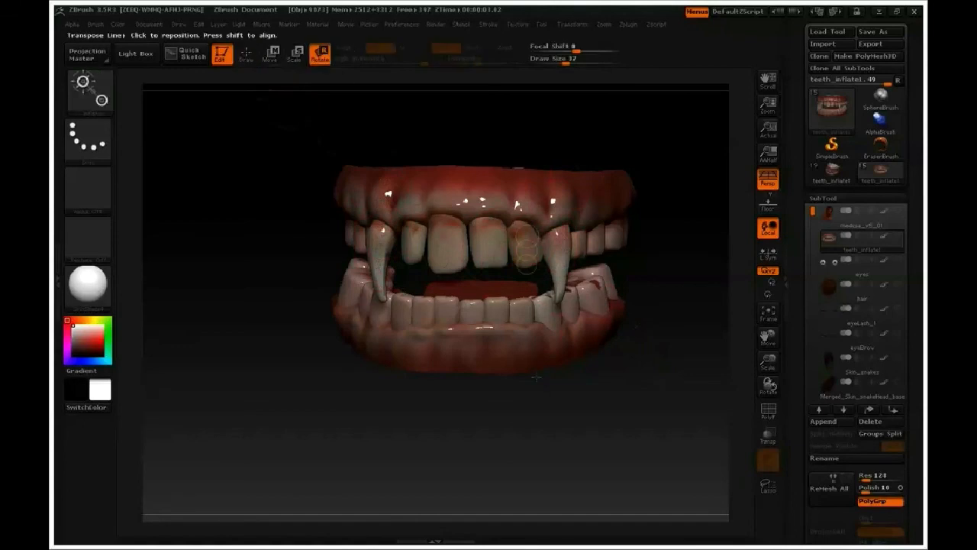
pyautogui.moveTo(473, 313)
pyautogui.mouseDown()
pyautogui.moveTo(474, 424)
pyautogui.moveTo(473, 409)
pyautogui.mouseUp()
pyautogui.moveTo(473, 363); pyautogui.dragTo(478, 321)
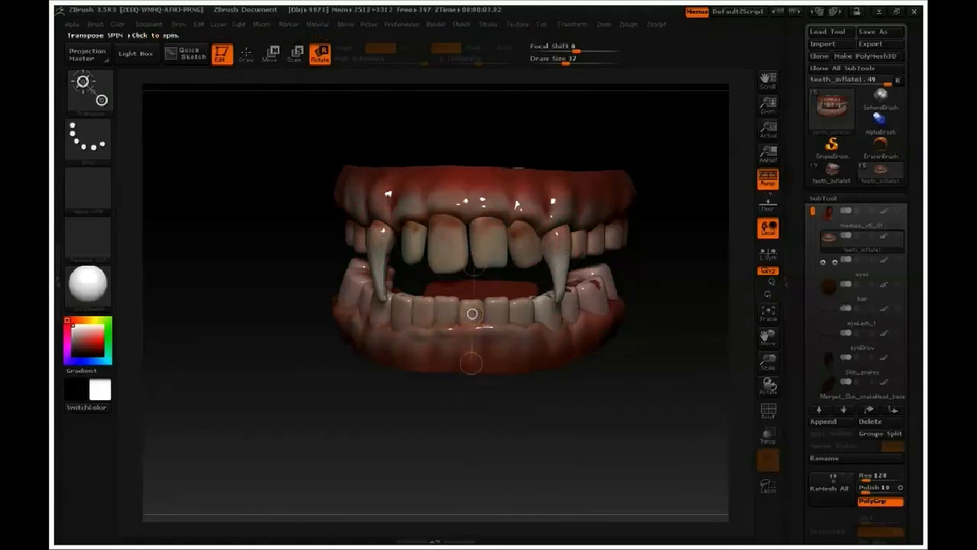
pyautogui.press('w')
pyautogui.moveTo(472, 314); pyautogui.dragTo(474, 303)
# Lower the two lower front teeth flanking the central pair using Transpose Move
pyautogui.moveTo(663, 304)
pyautogui.mouseDown()
pyautogui.moveTo(610, 298)
pyautogui.moveTo(527, 309)
pyautogui.moveTo(519, 278)
pyautogui.moveTo(555, 300)
pyautogui.moveTo(522, 309)
pyautogui.mouseUp()
pyautogui.press('r')
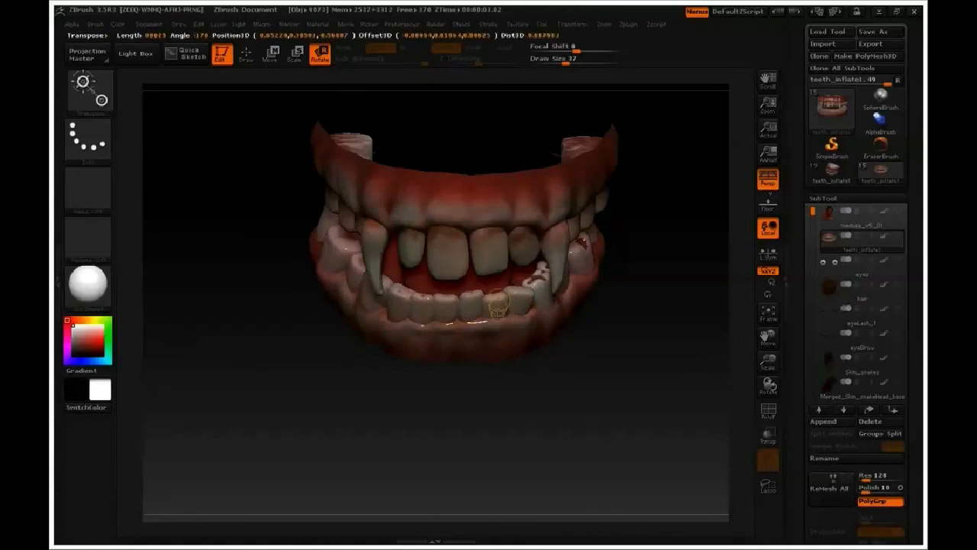
pyautogui.press('w')
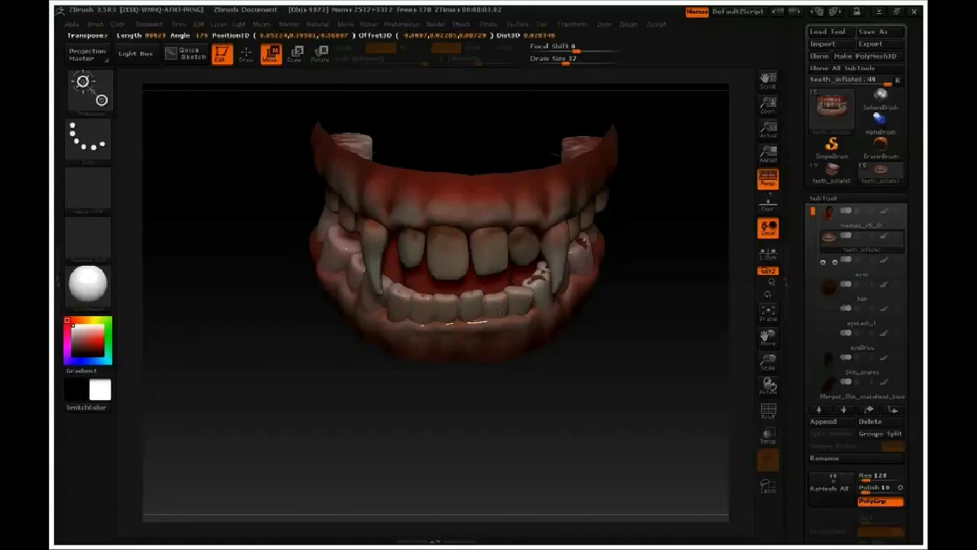
pyautogui.moveTo(417, 303); pyautogui.dragTo(421, 319)
pyautogui.click(421, 313)
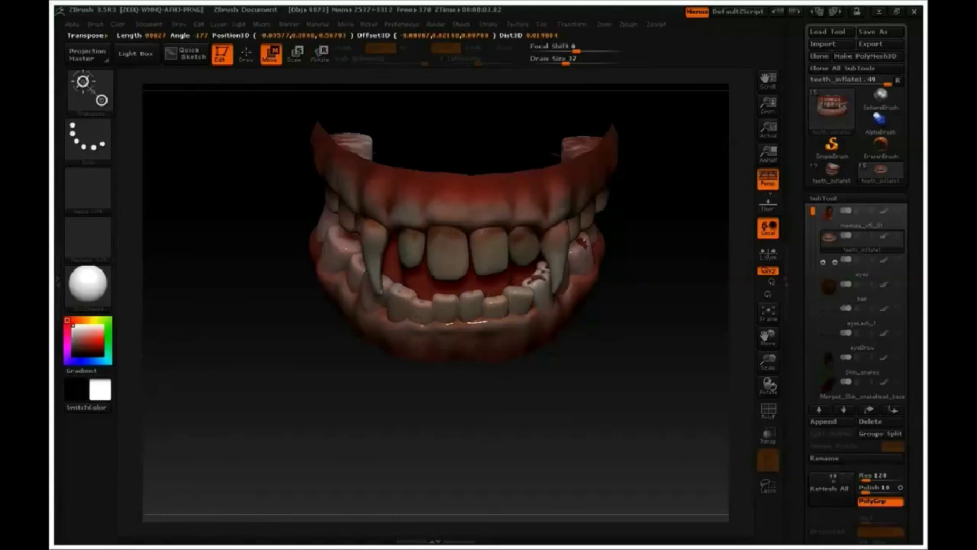
# Raise the other lower central tooth with Transpose Move to stagger the lower row
pyautogui.moveTo(635, 358); pyautogui.dragTo(635, 328)
pyautogui.moveTo(449, 304)
pyautogui.mouseDown()
pyautogui.moveTo(455, 340)
pyautogui.moveTo(456, 322)
pyautogui.mouseUp()
pyautogui.press('r')
pyautogui.press('w')
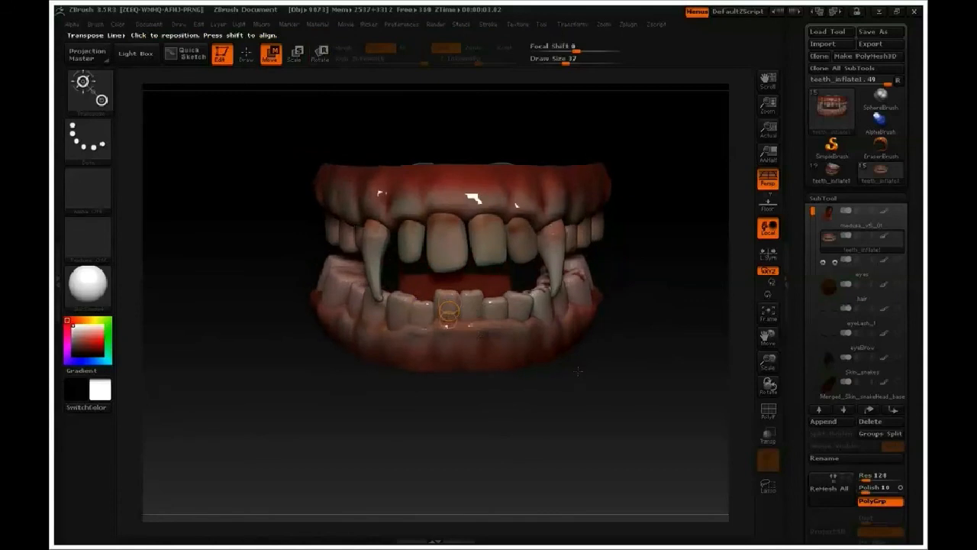
# Examine the teeth's polygroups with PolyFrame on, then return to the normal shaded view in Draw mode
pyautogui.keyDown('alt'); pyautogui.moveTo(640, 369); pyautogui.dragTo(597, 306); pyautogui.keyUp('alt')
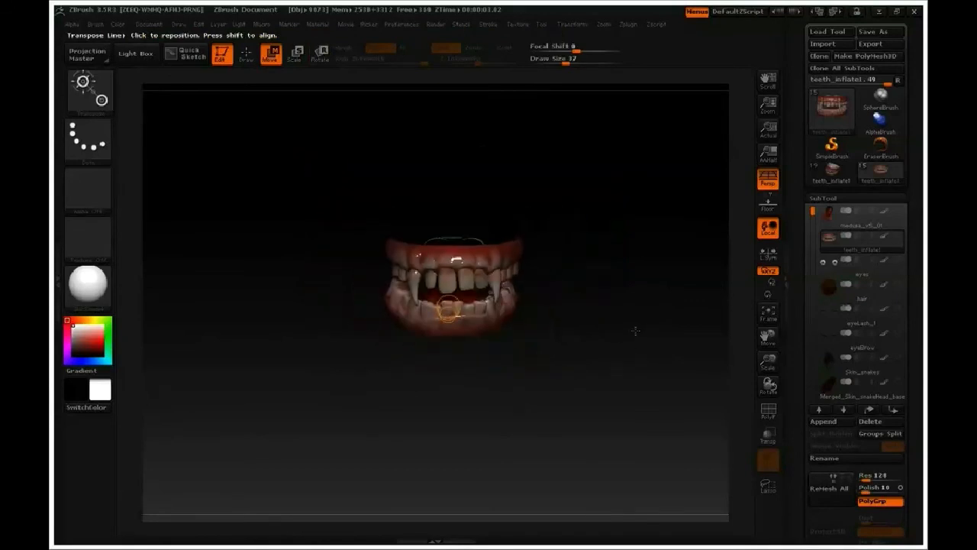
pyautogui.press('q')
pyautogui.moveTo(631, 335); pyautogui.dragTo(613, 338)
pyautogui.hotkey('shift', 'f')
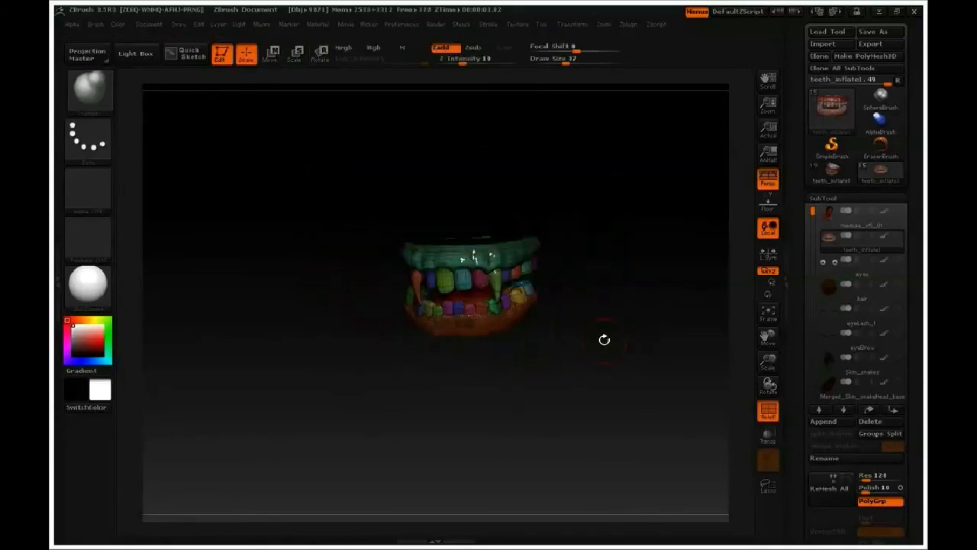
pyautogui.press('shift')
pyautogui.press('shift')
pyautogui.hotkey('shift', 'f')
pyautogui.moveTo(569, 367); pyautogui.dragTo(608, 363)
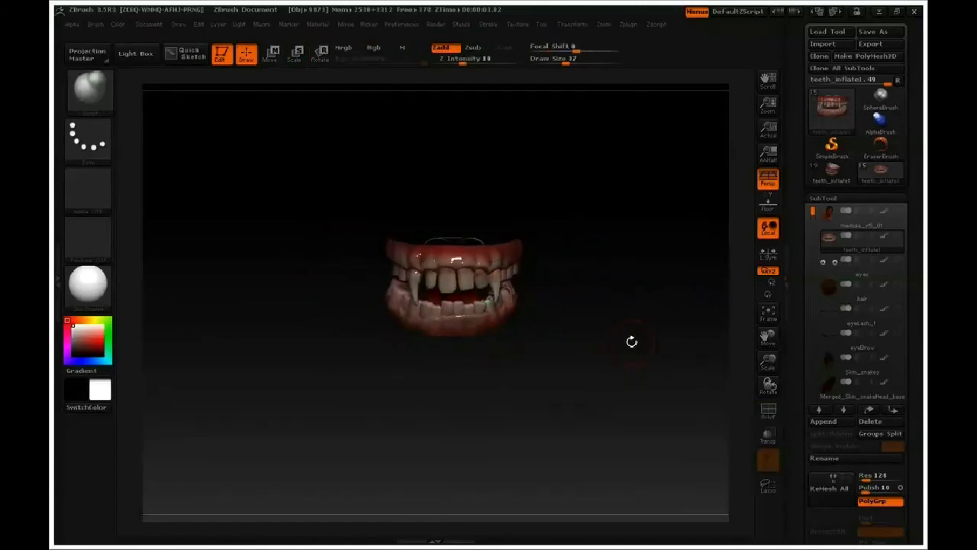
# Reshape the upper front teeth and narrow their gaps with the Move brush at draw size 65, reducing the size to 39 and then 20
pyautogui.keyDown('alt'); pyautogui.moveTo(571, 370); pyautogui.dragTo(571, 450); pyautogui.keyUp('alt')
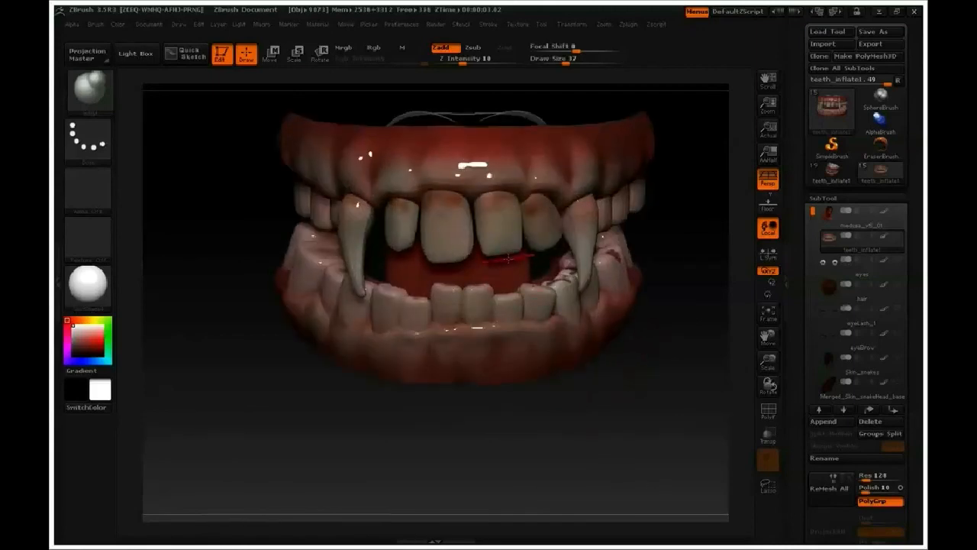
pyautogui.press('shift')
pyautogui.press('s')
pyautogui.moveTo(487, 239); pyautogui.dragTo(500, 240)
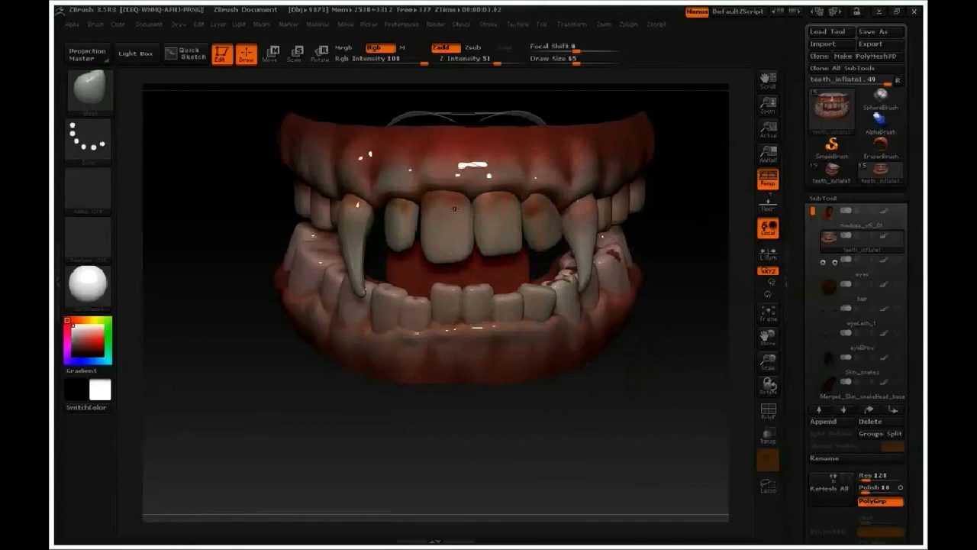
pyautogui.moveTo(431, 211)
pyautogui.mouseDown()
pyautogui.moveTo(419, 228)
pyautogui.moveTo(375, 221)
pyautogui.moveTo(375, 242)
pyautogui.mouseUp()
pyautogui.press('s')
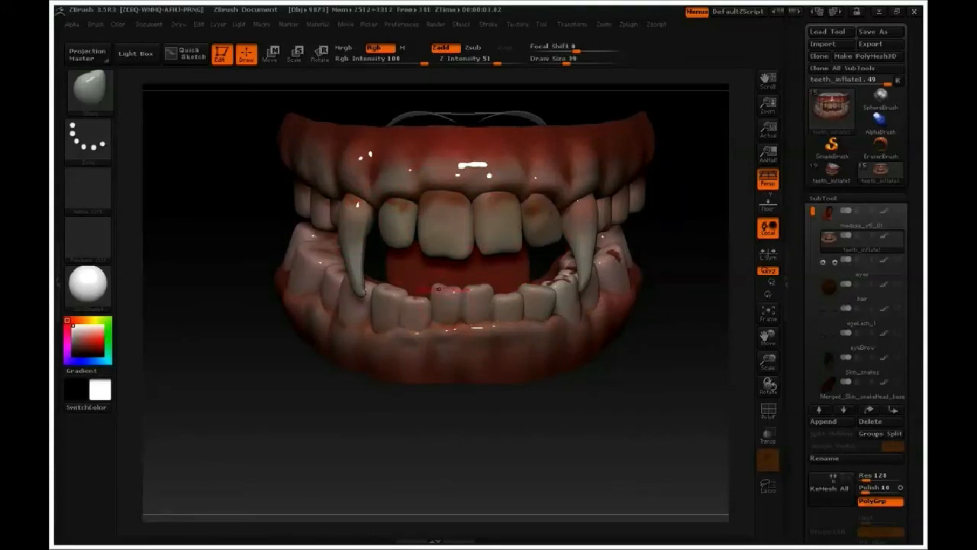
pyautogui.press('s')
pyautogui.moveTo(520, 300); pyautogui.dragTo(509, 298)
# Choose a Trim brush and set its draw size to 54 and Rgb Intensity to 10
pyautogui.click(107, 113)
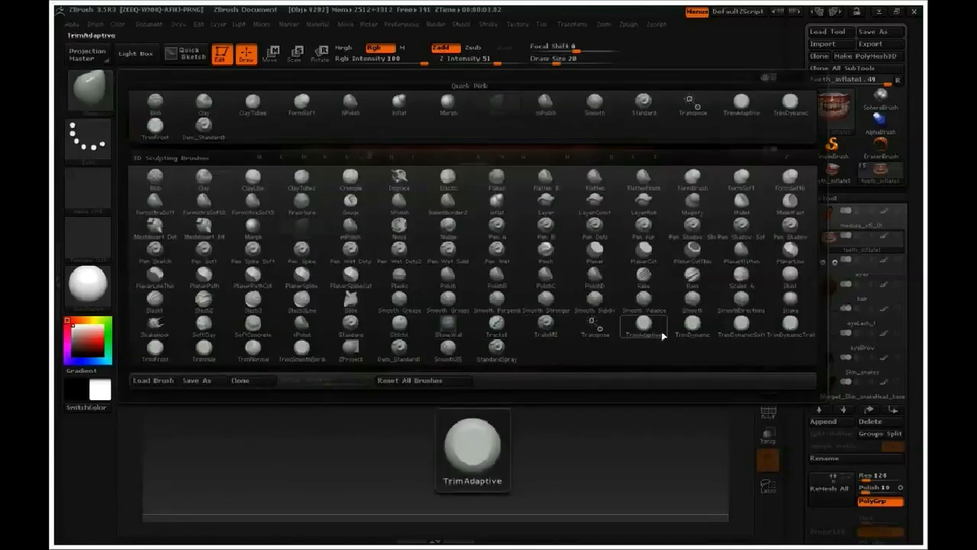
pyautogui.click(200, 348)
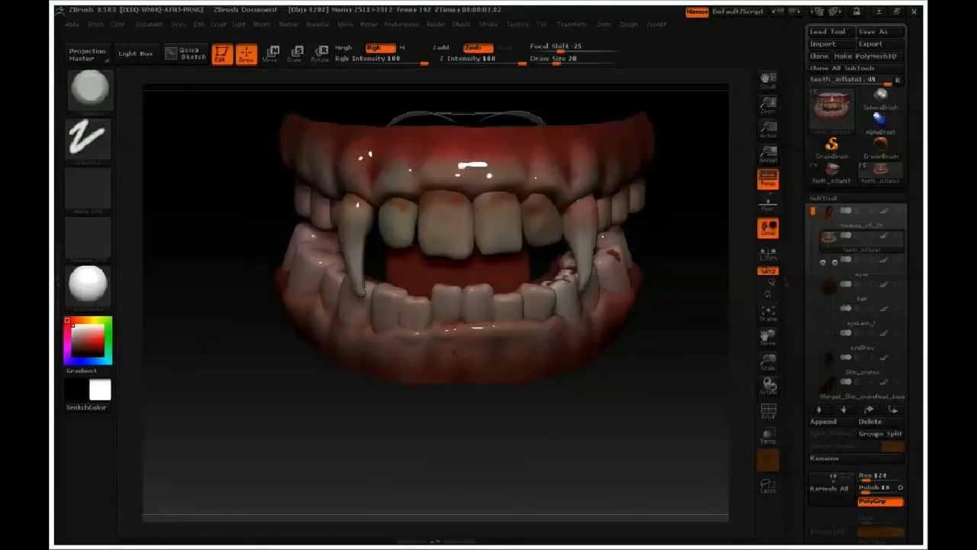
pyautogui.write('fs54')
pyautogui.press('Return')
pyautogui.moveTo(831, 243)
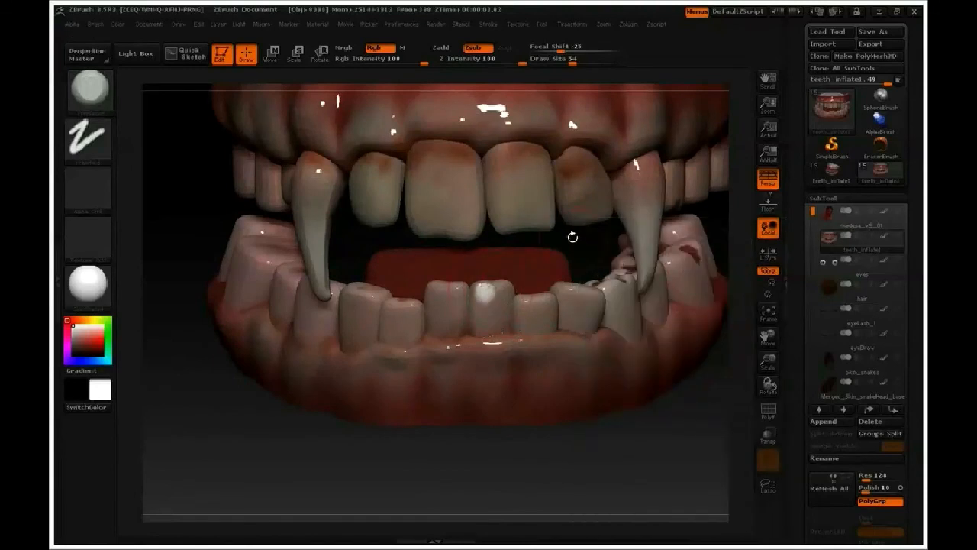
pyautogui.click(374, 47)
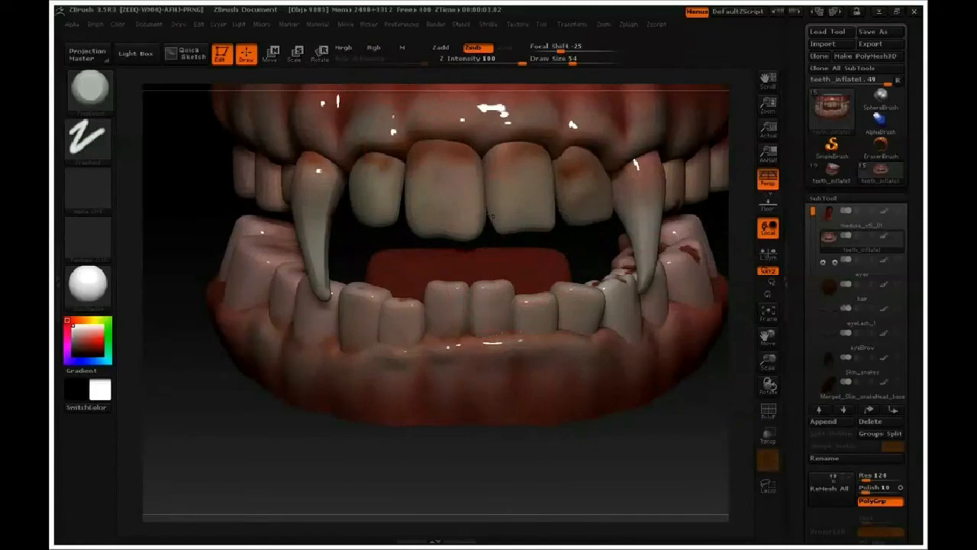
pyautogui.click(375, 48)
pyautogui.moveTo(372, 60)
pyautogui.mouseDown()
pyautogui.moveTo(356, 60)
pyautogui.moveTo(366, 58)
pyautogui.mouseUp()
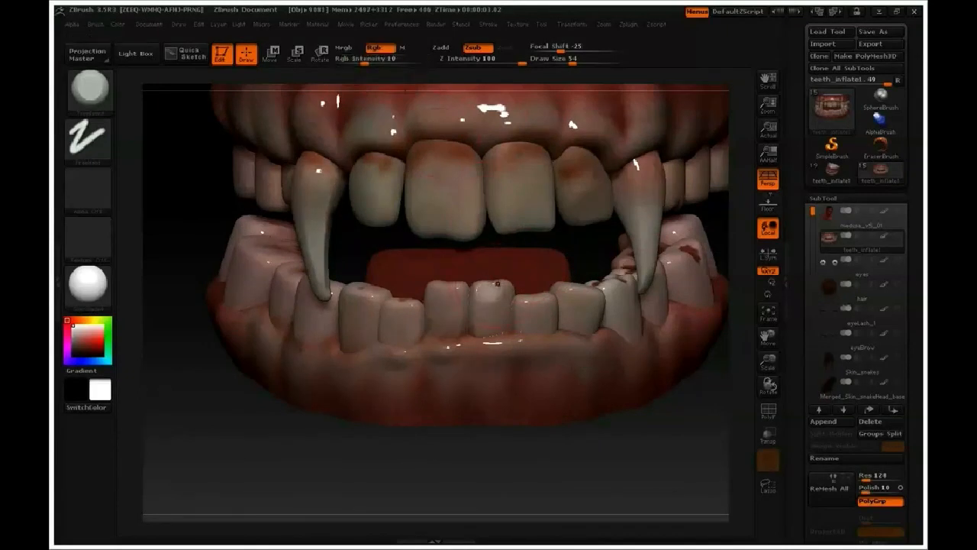
# Trim flat wear facets into the top edges of the lower front teeth at draw size 21
pyautogui.press('s')
pyautogui.moveTo(503, 286); pyautogui.dragTo(484, 286)
pyautogui.moveTo(543, 297); pyautogui.dragTo(583, 294)
pyautogui.moveTo(436, 287); pyautogui.dragTo(439, 288)
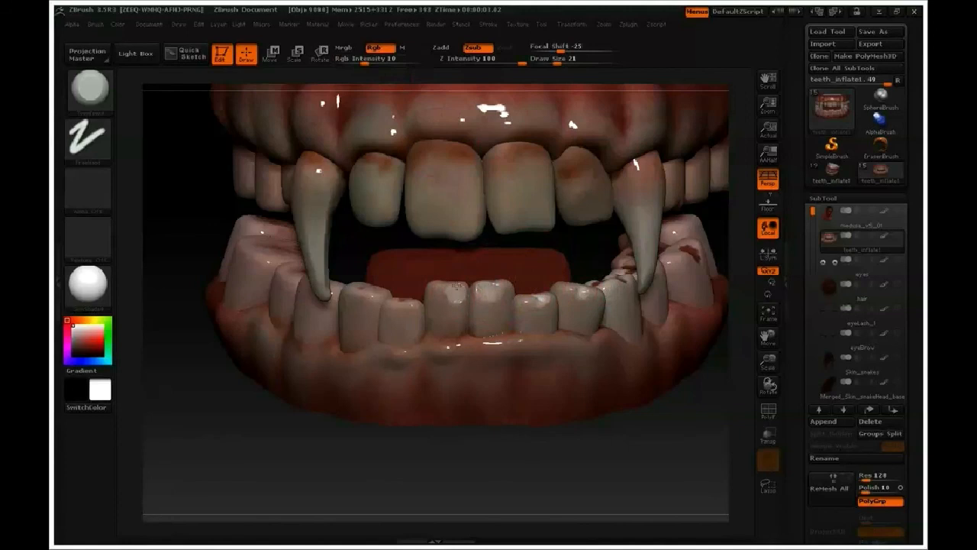
pyautogui.click(408, 306)
pyautogui.moveTo(367, 291); pyautogui.dragTo(367, 305)
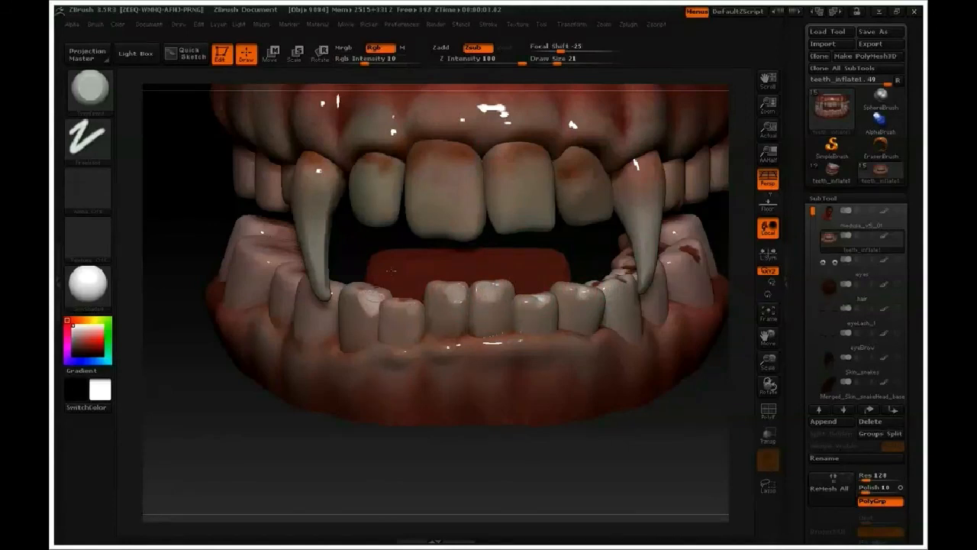
# Try trimming the lower edges of the upper front teeth with the same brush and undo the strokes
pyautogui.moveTo(383, 225)
pyautogui.mouseDown()
pyautogui.moveTo(379, 180)
pyautogui.moveTo(394, 202)
pyautogui.mouseUp()
pyautogui.hotkey('ctrl', 'z')
pyautogui.moveTo(468, 229)
pyautogui.mouseDown()
pyautogui.moveTo(465, 220)
pyautogui.moveTo(468, 242)
pyautogui.moveTo(462, 232)
pyautogui.mouseUp()
pyautogui.hotkey('ctrl', 'z')
pyautogui.hotkey('ctrl', 'z')
pyautogui.moveTo(565, 209); pyautogui.dragTo(581, 212)
pyautogui.hotkey('ctrl', 'z')
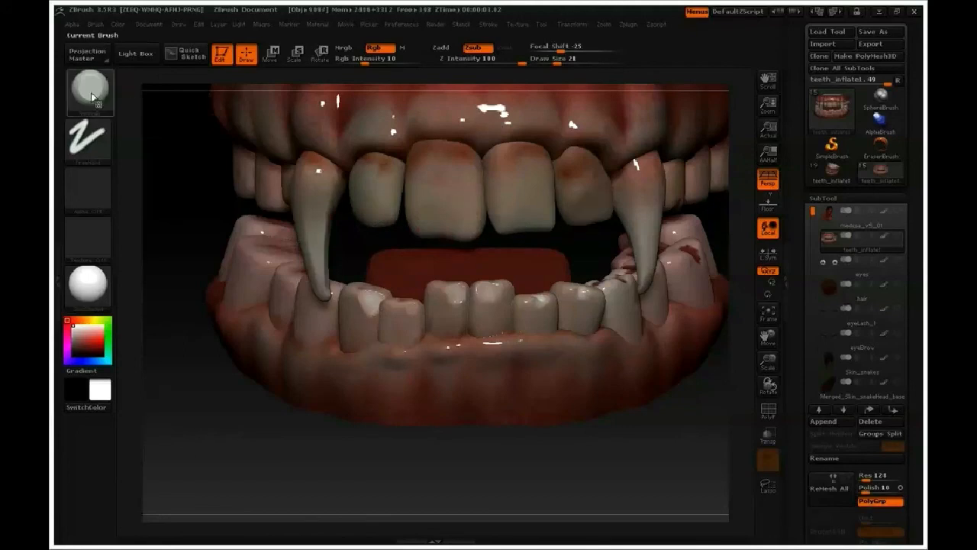
# Chip the biting edges of the two upper central teeth using a different Zsub brush at Rgb Intensity 5 and draw size 22
pyautogui.press('2')
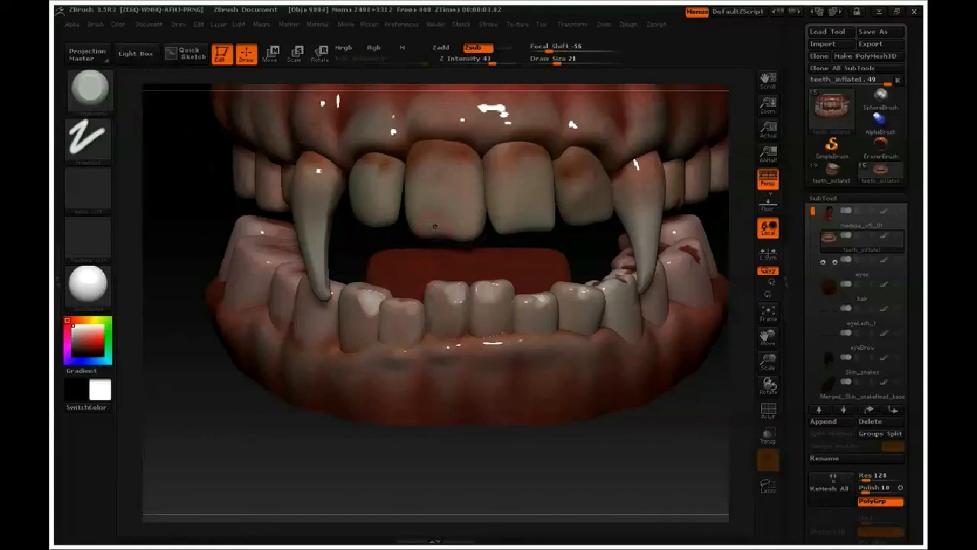
pyautogui.press('s')
pyautogui.moveTo(451, 220); pyautogui.dragTo(459, 219)
pyautogui.click(380, 48)
pyautogui.click(358, 59)
pyautogui.moveTo(358, 59); pyautogui.dragTo(356, 59)
pyautogui.press('s')
pyautogui.moveTo(458, 226); pyautogui.dragTo(447, 227)
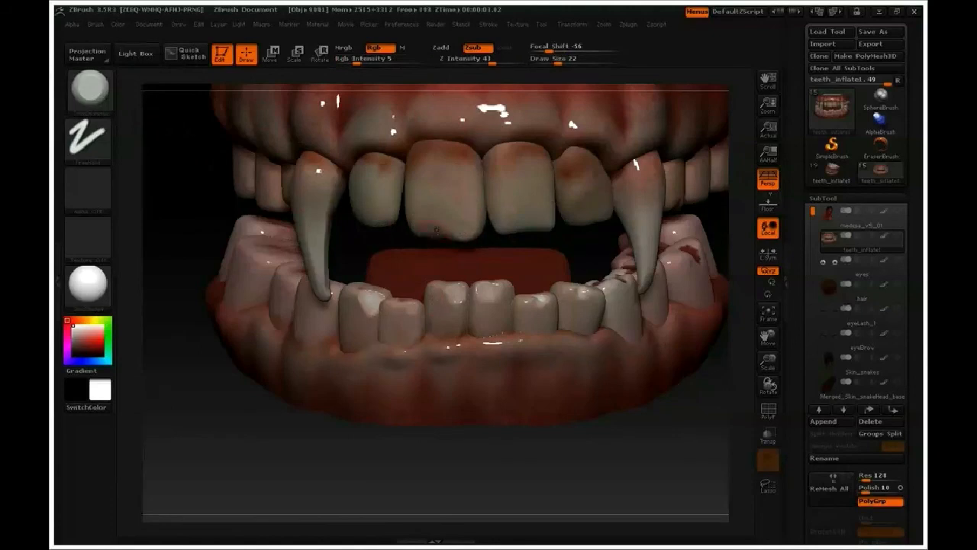
pyautogui.moveTo(500, 233); pyautogui.dragTo(514, 229)
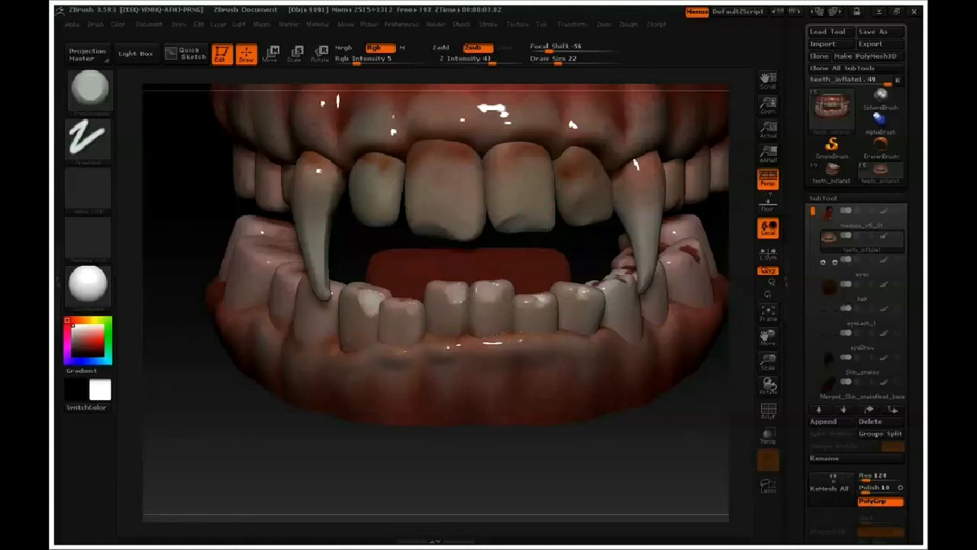
# Switch to the finished Medusa's teeth tool, show all its subtools, and examine the teeth within the whole head
pyautogui.keyDown('alt'); pyautogui.moveTo(661, 454); pyautogui.dragTo(640, 378); pyautogui.keyUp('alt')
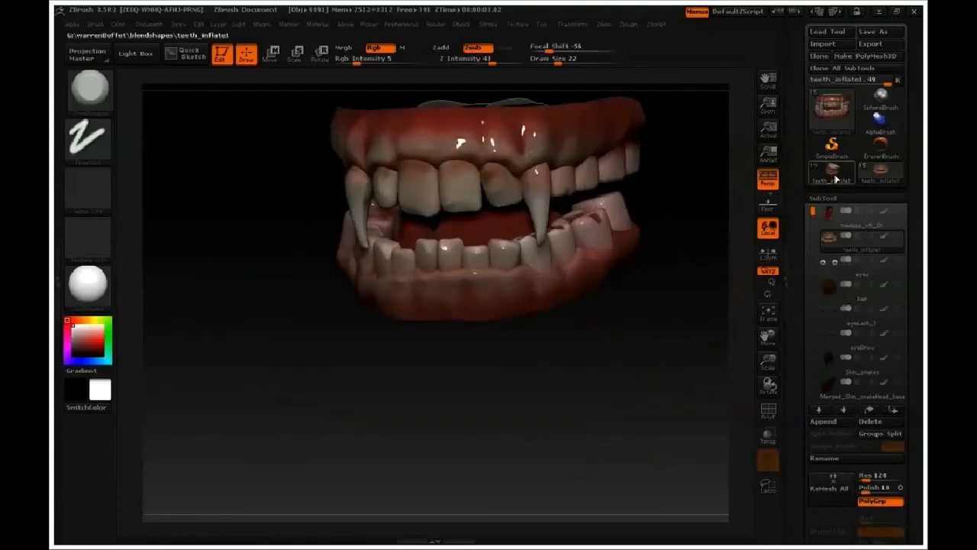
pyautogui.click(832, 172)
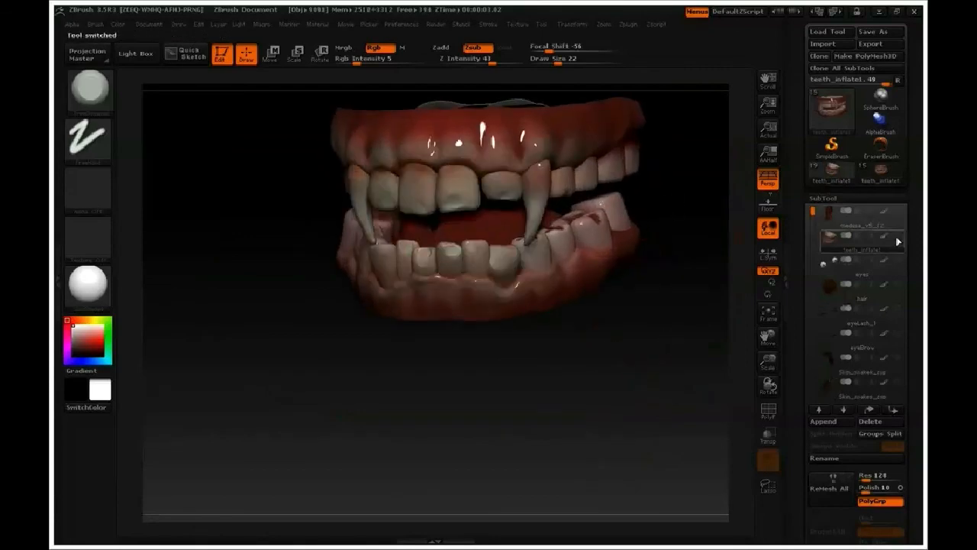
pyautogui.moveTo(880, 240)
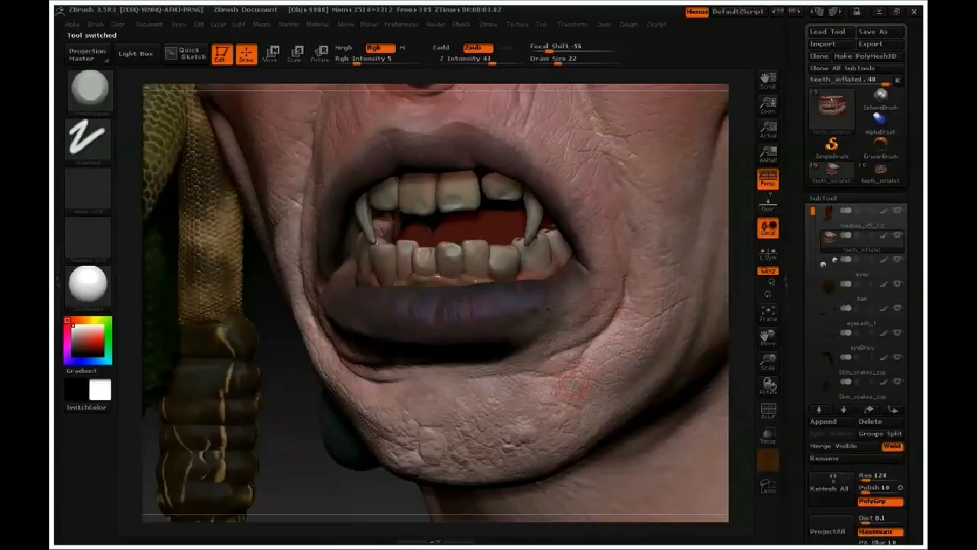
pyautogui.press('f')
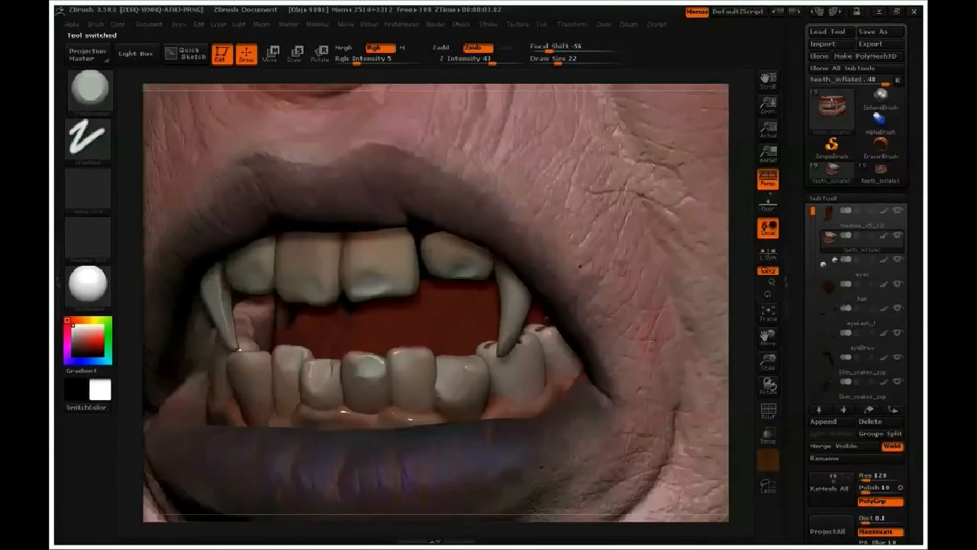
pyautogui.press('f')
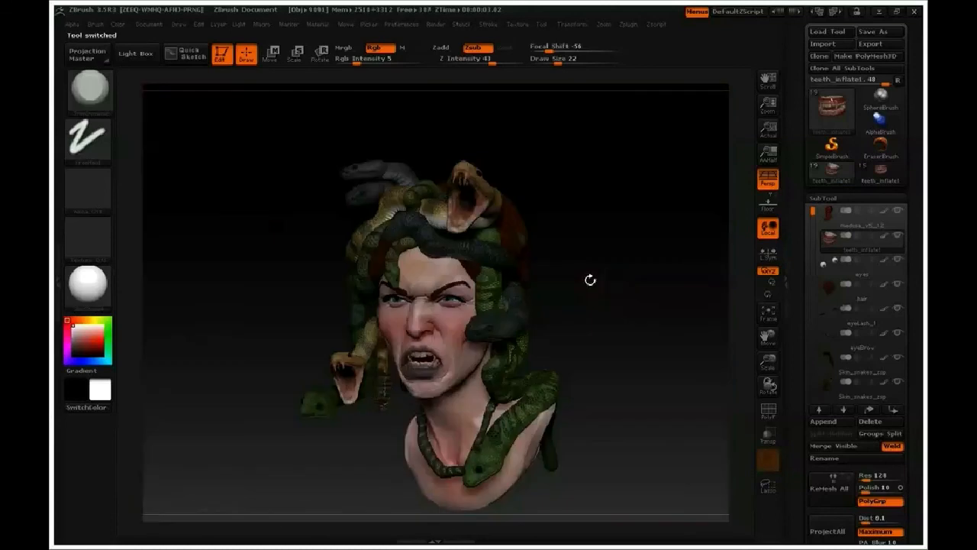
pyautogui.moveTo(643, 320); pyautogui.dragTo(656, 331)
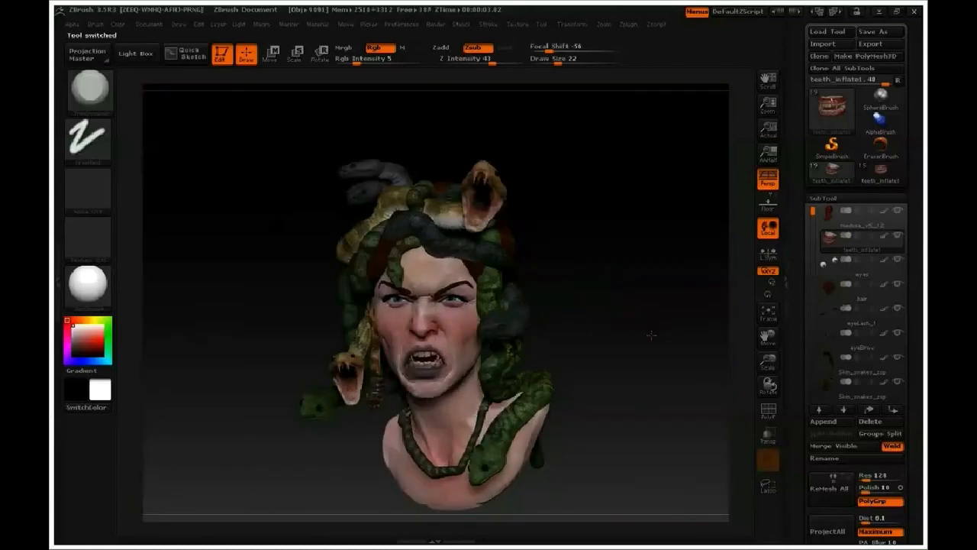